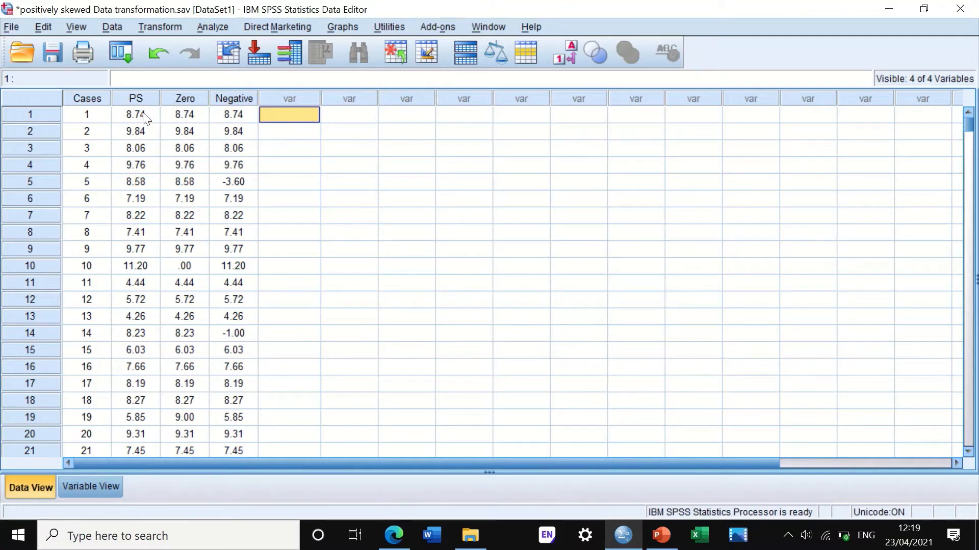
# Set up a fresh Explore analysis with Positiveskewed [PS] as the dependent variable and Descriptives at a 95% confidence interval
pyautogui.click(331, 234)
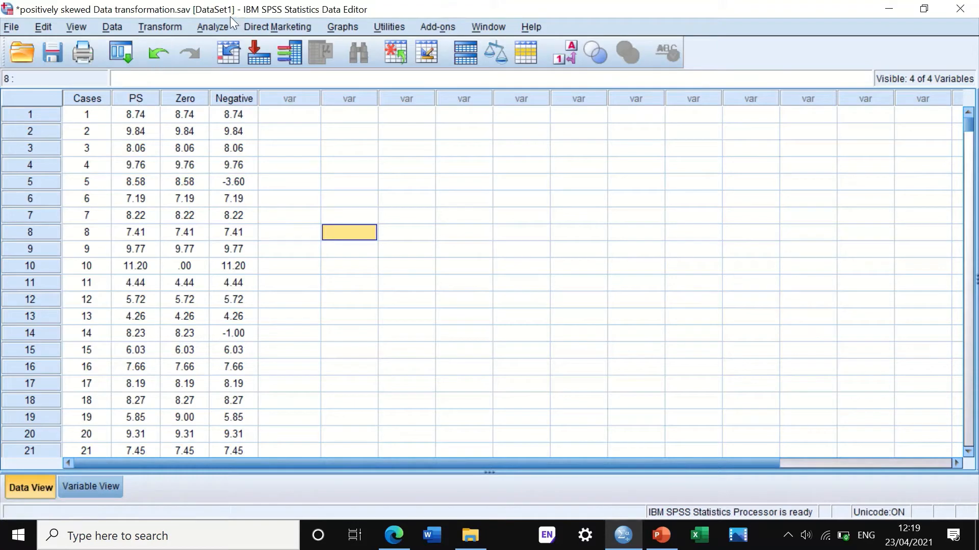
pyautogui.click(209, 22)
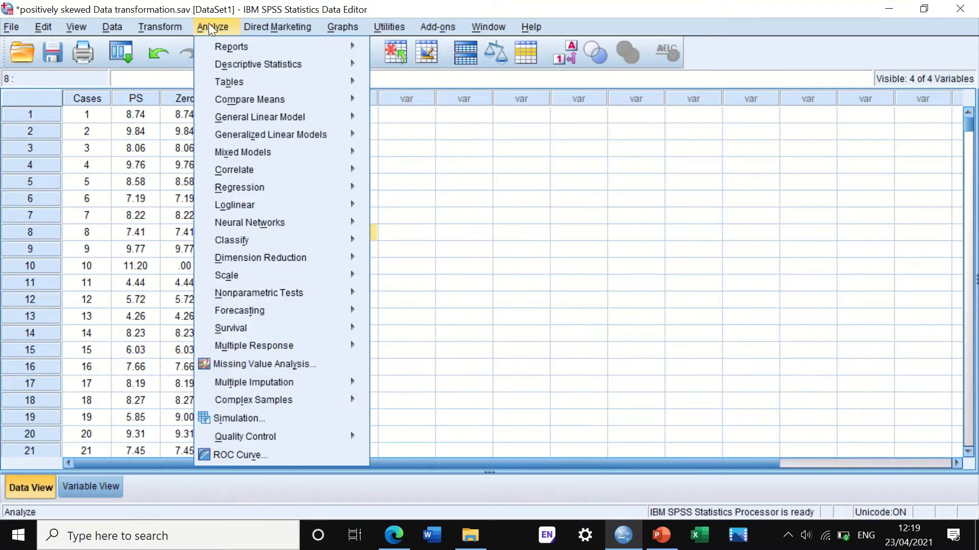
pyautogui.moveTo(224, 59)
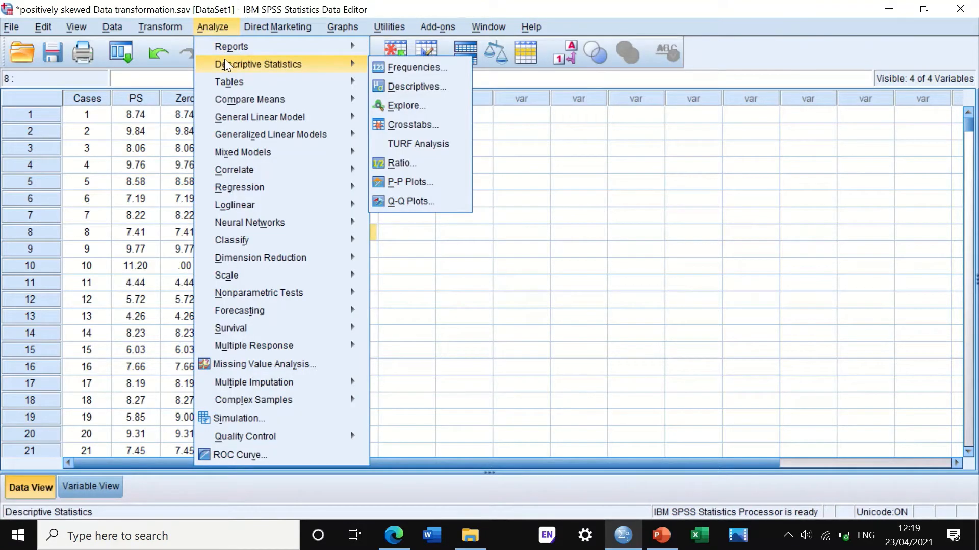
pyautogui.click(406, 105)
pyautogui.click(488, 365)
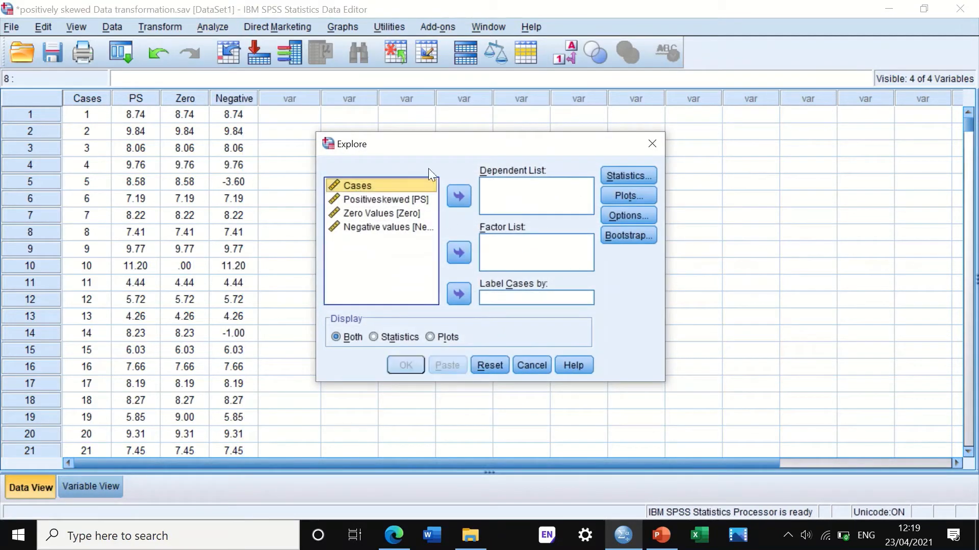
pyautogui.moveTo(365, 200); pyautogui.dragTo(515, 189)
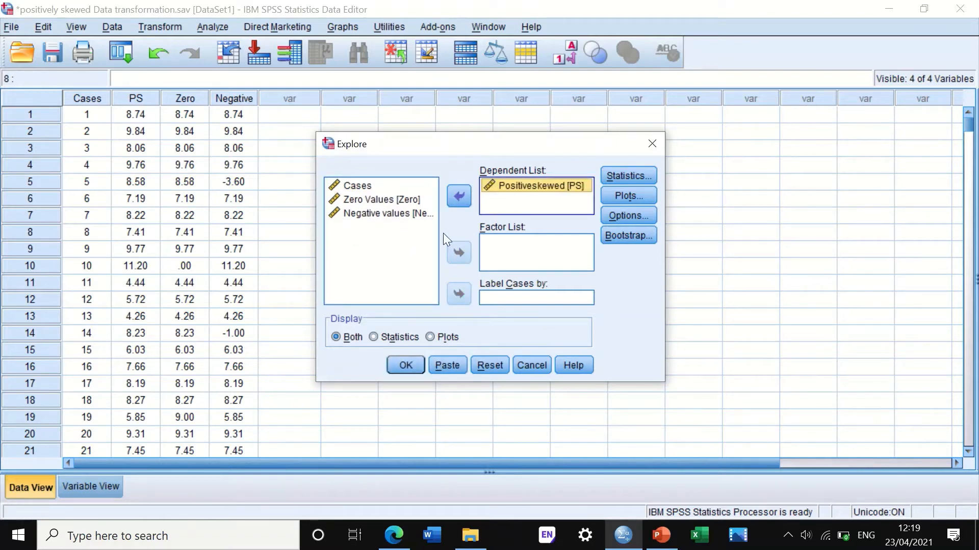
pyautogui.click(625, 177)
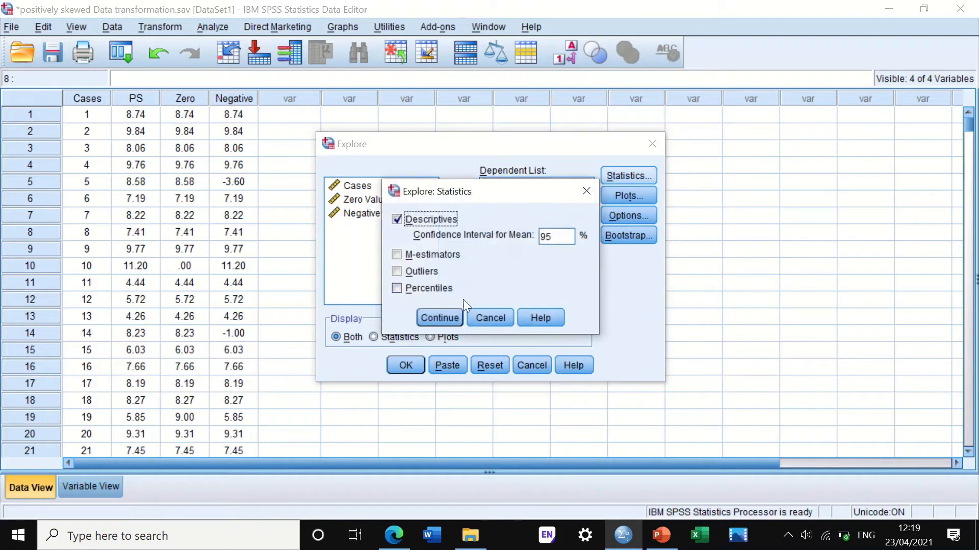
pyautogui.click(436, 319)
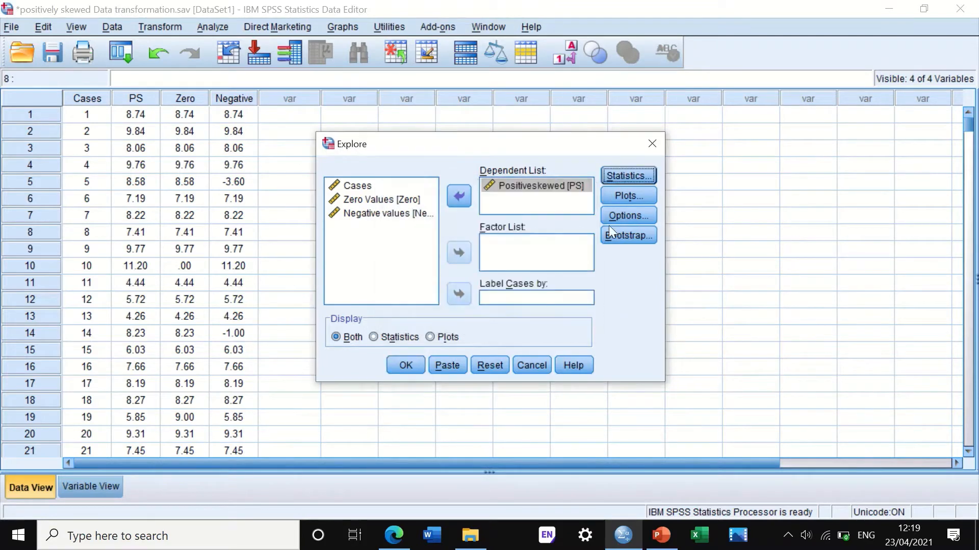
# Replace the stem-and-leaf plot with a histogram, include normality plots with tests, and run the Explore analysis
pyautogui.click(634, 198)
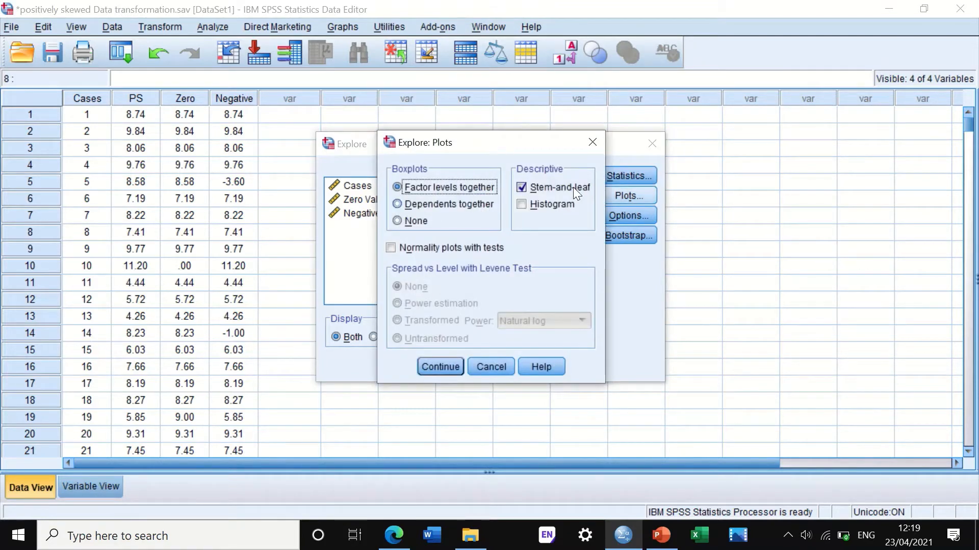
pyautogui.click(520, 187)
pyautogui.click(520, 204)
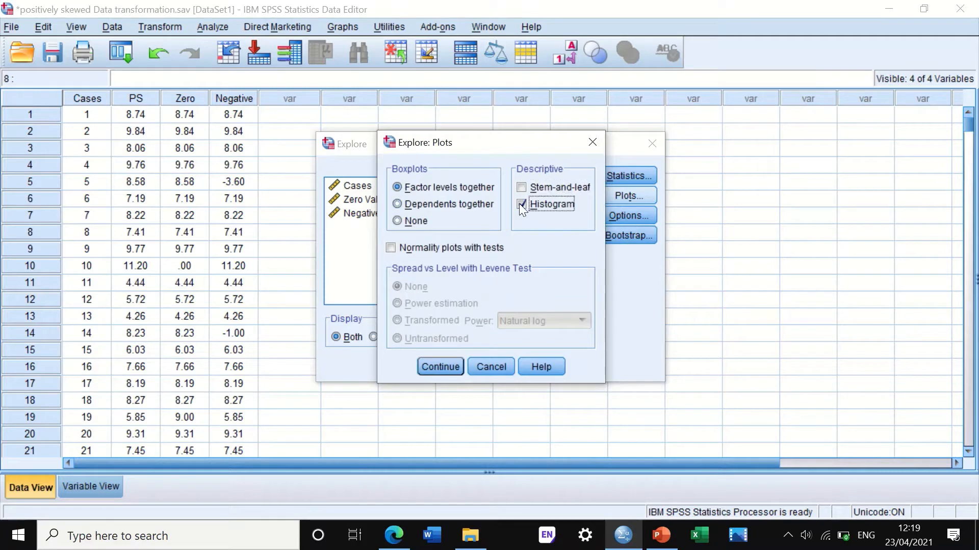
pyautogui.click(391, 247)
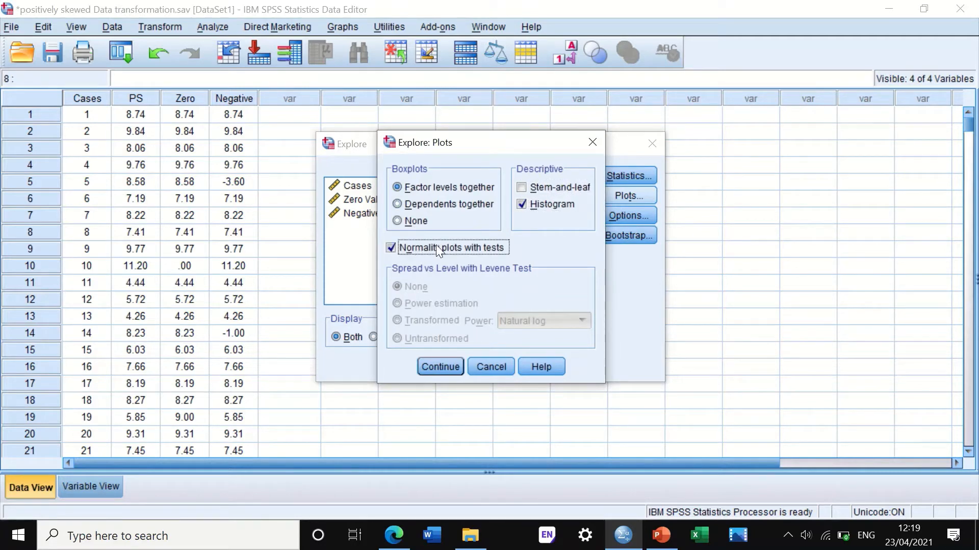
pyautogui.click(426, 367)
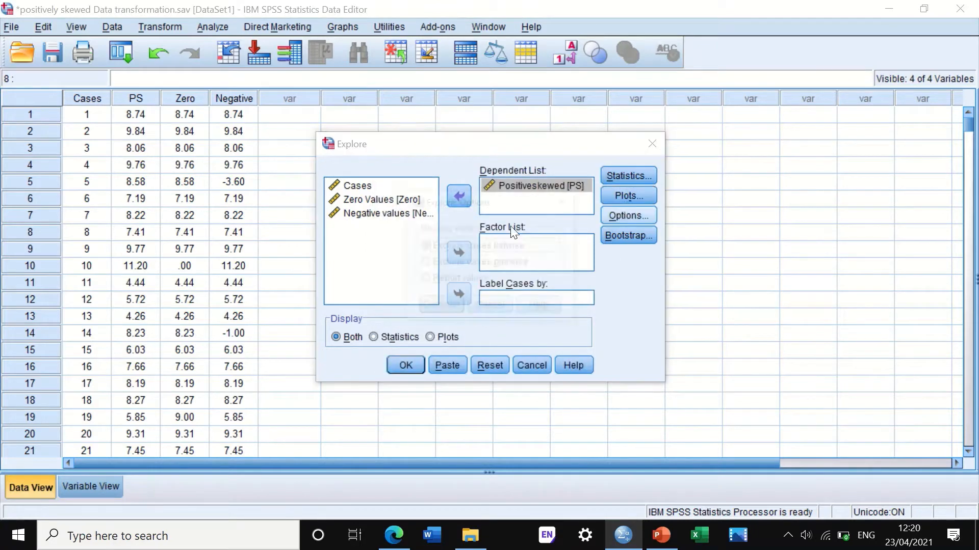
pyautogui.click(436, 305)
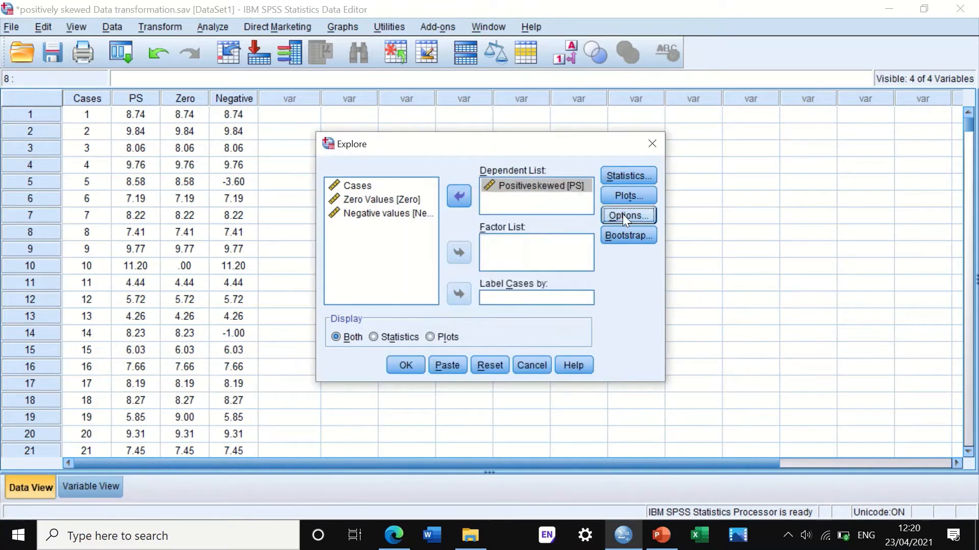
pyautogui.click(404, 363)
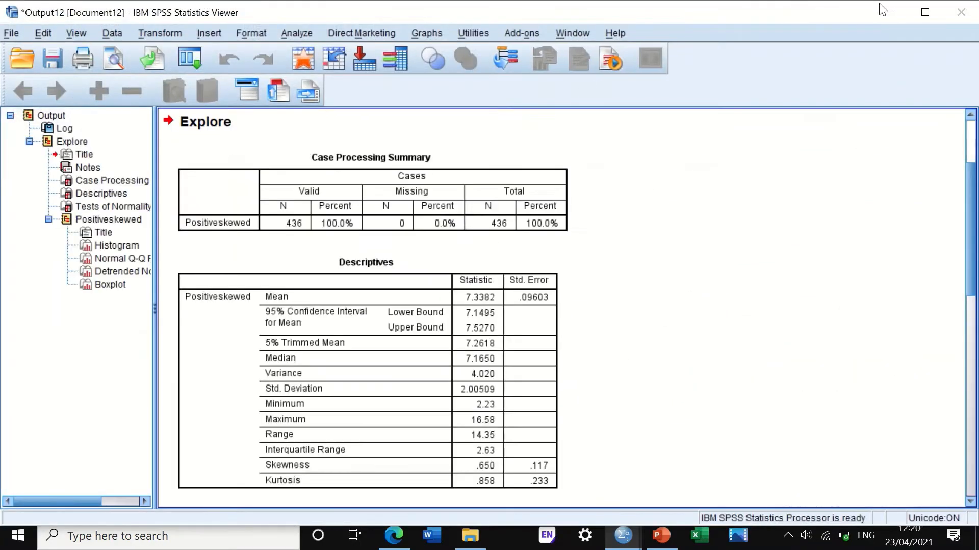
# Examine the descriptives, tests of normality, histogram, Q-Q plots and boxplot for Positiveskewed, then return to the data
pyautogui.scroll(-3, 674, 228)
pyautogui.click(427, 230)
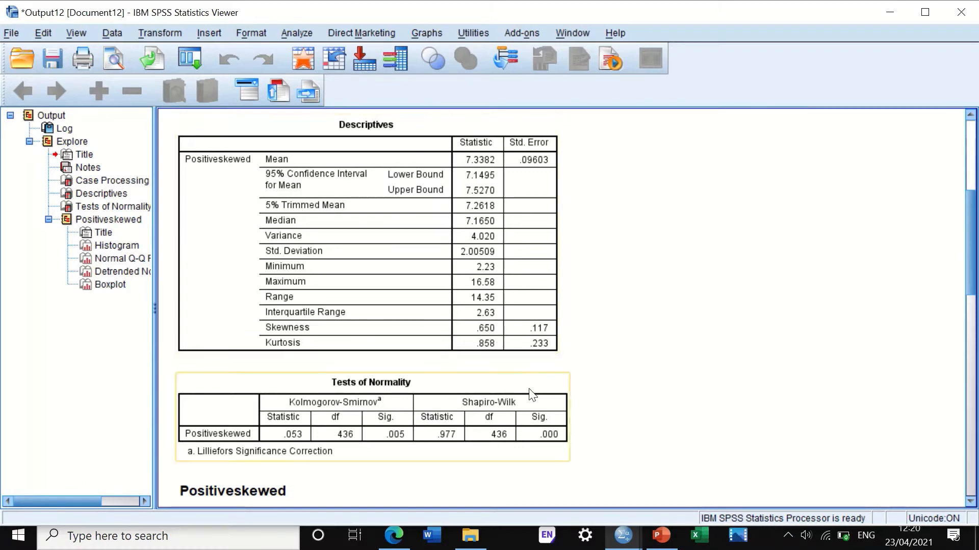
pyautogui.scroll(-3, 545, 352)
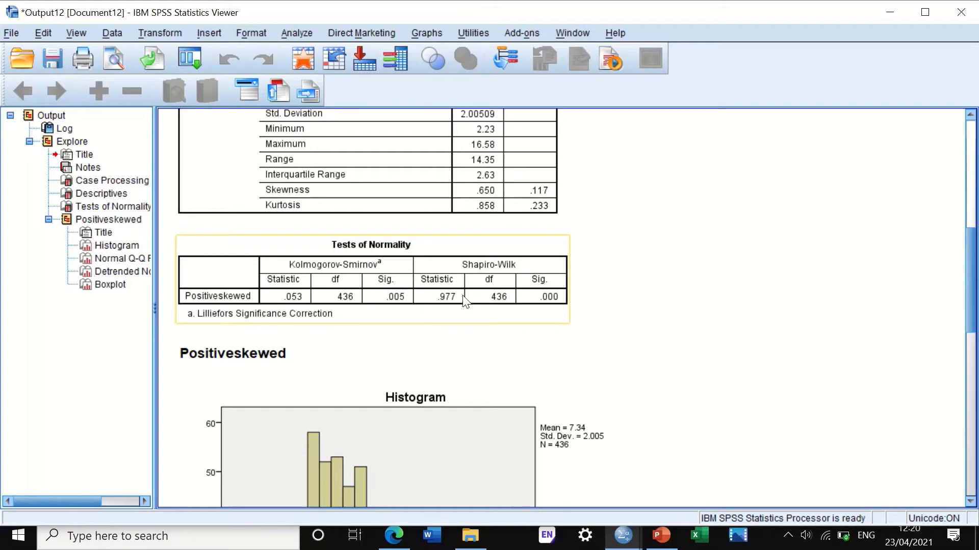
pyautogui.scroll(-3, 545, 304)
pyautogui.scroll(-3, 543, 304)
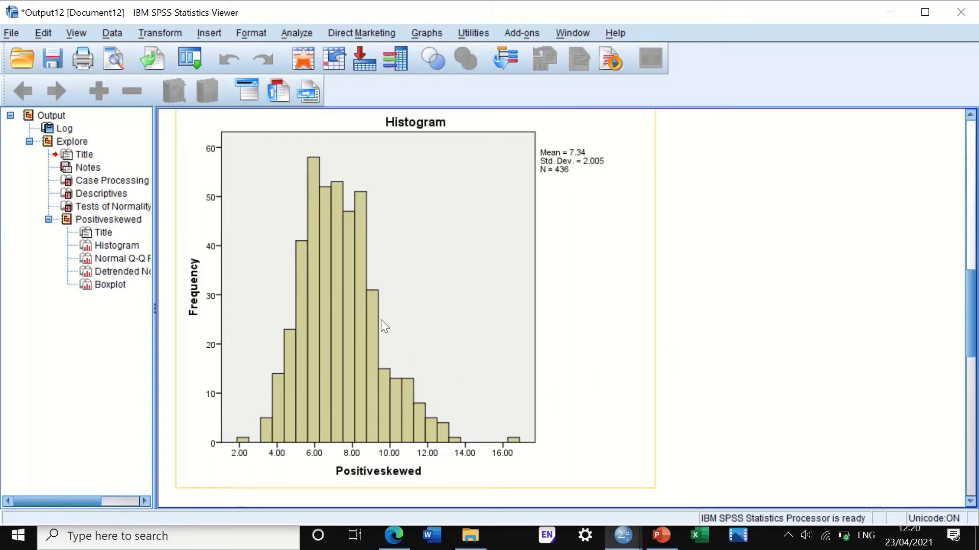
pyautogui.scroll(-9, 406, 326)
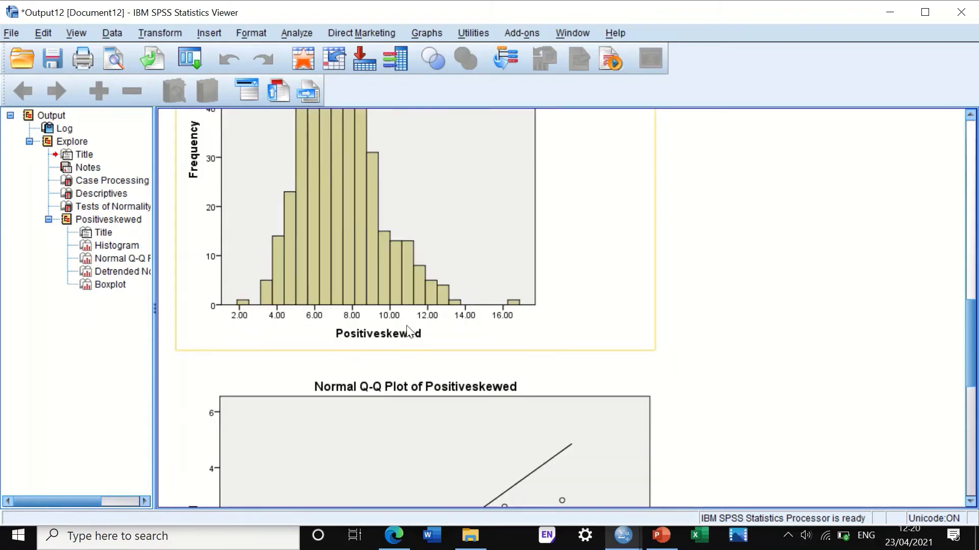
pyautogui.scroll(-3, 409, 326)
pyautogui.scroll(3, 408, 328)
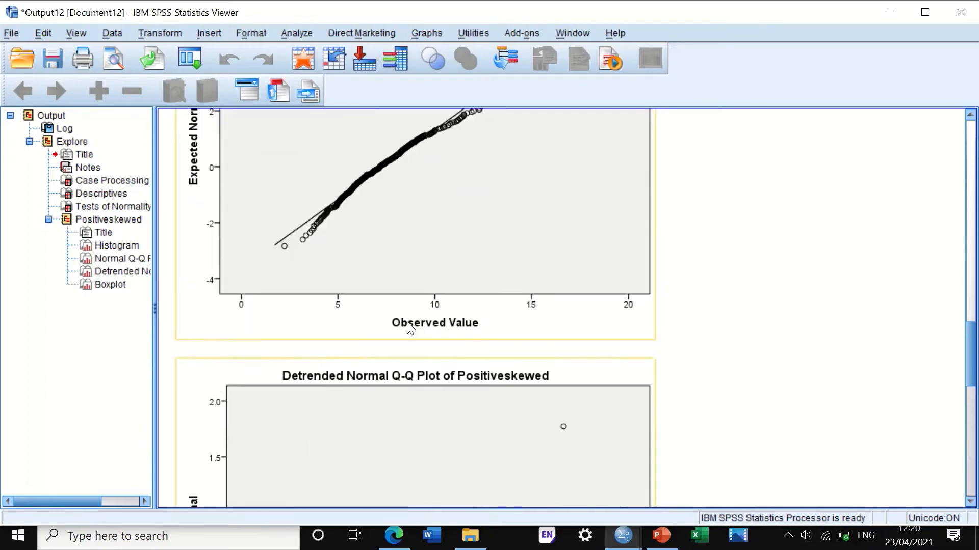
pyautogui.scroll(-6, 418, 322)
pyautogui.scroll(-8, 423, 311)
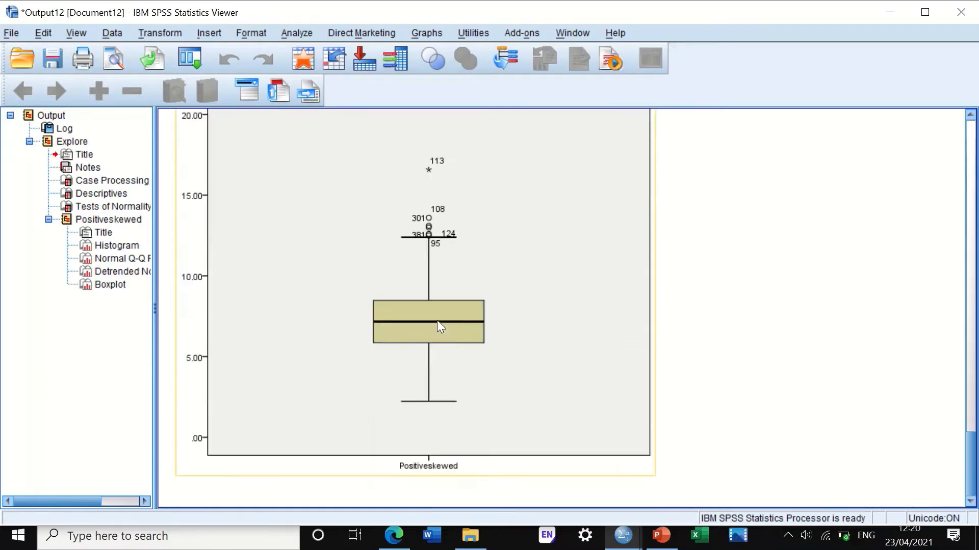
pyautogui.scroll(20, 448, 316)
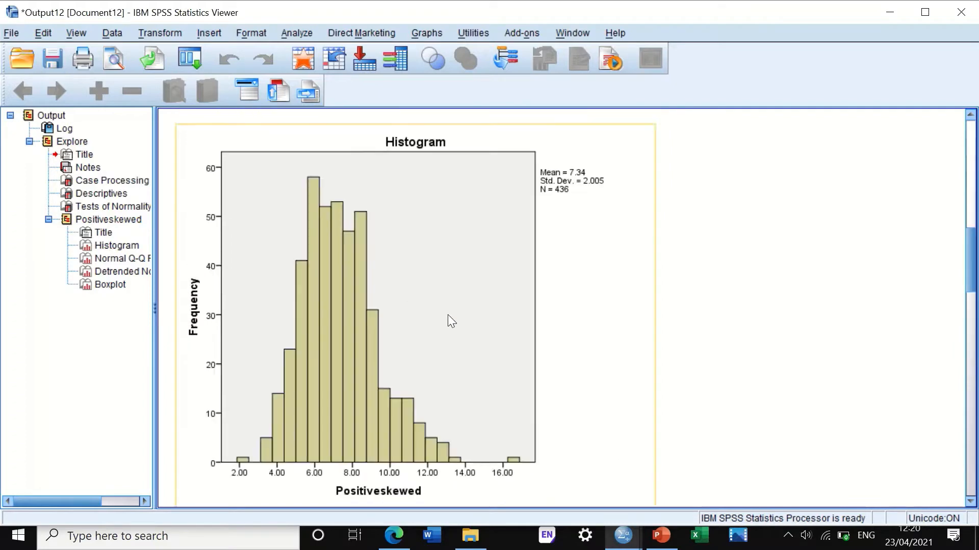
pyautogui.scroll(-7, 449, 316)
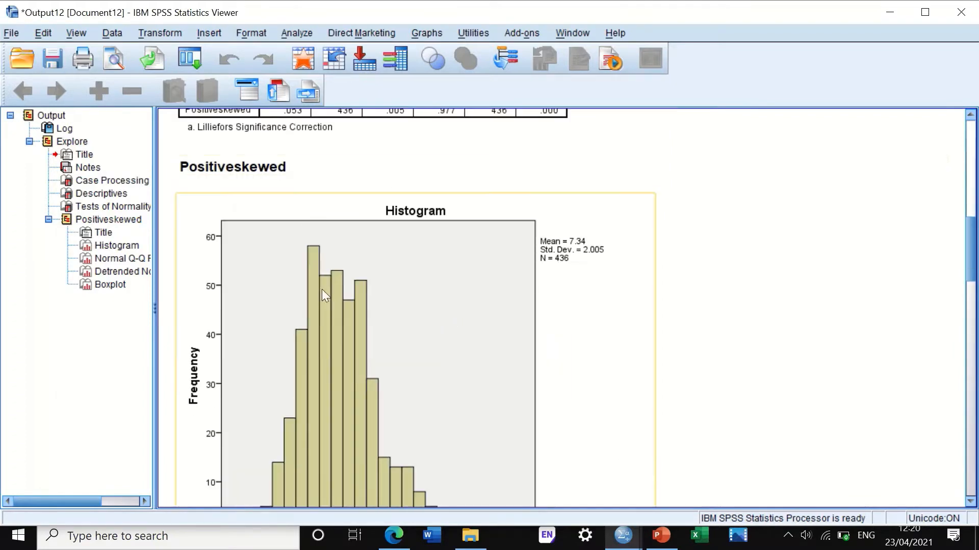
pyautogui.click(890, 12)
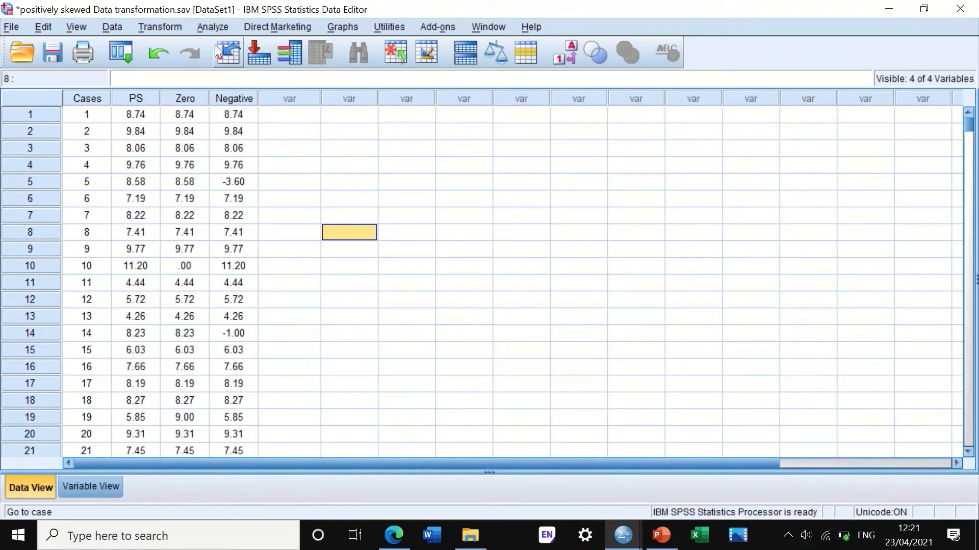
# Start a new Compute Variable definition with all previous settings cleared and name the target variable LOG10PS
pyautogui.click(159, 28)
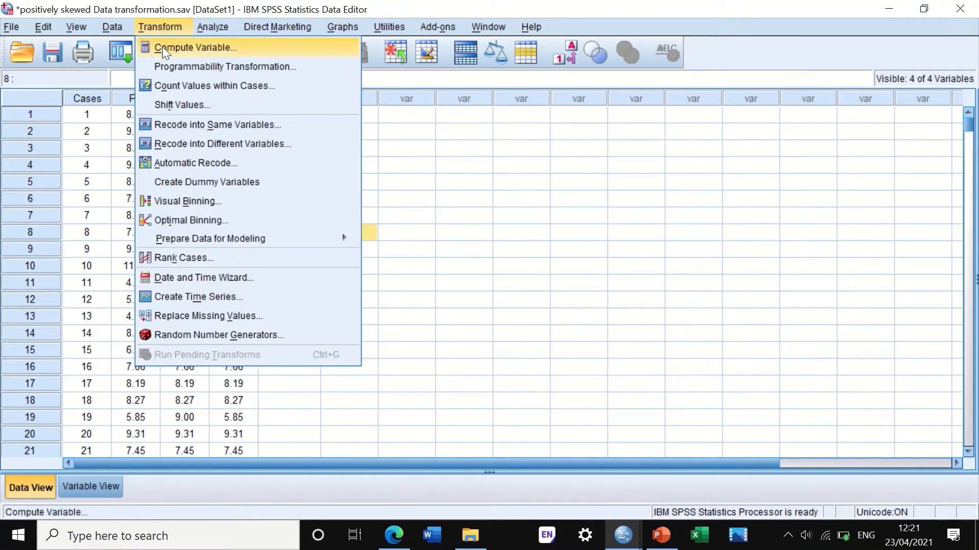
pyautogui.click(162, 47)
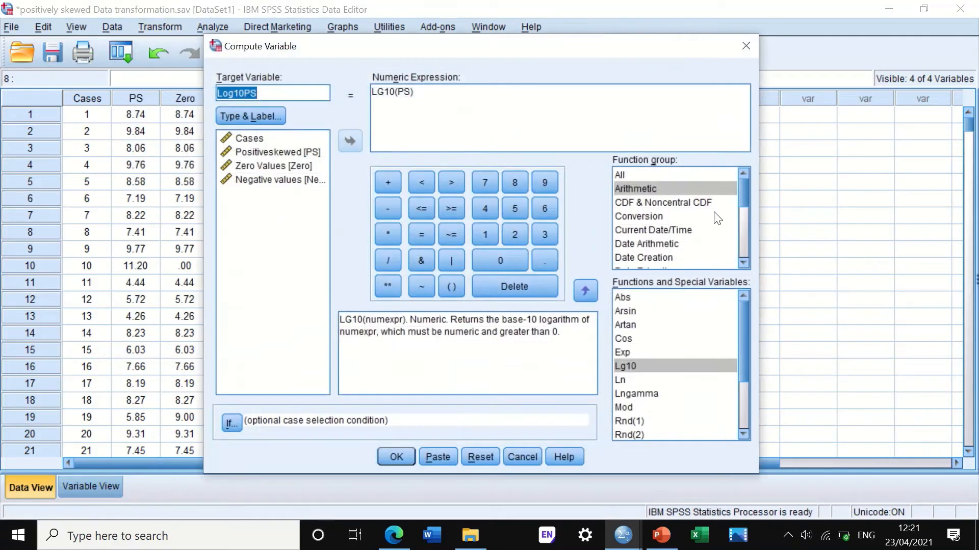
pyautogui.click(481, 457)
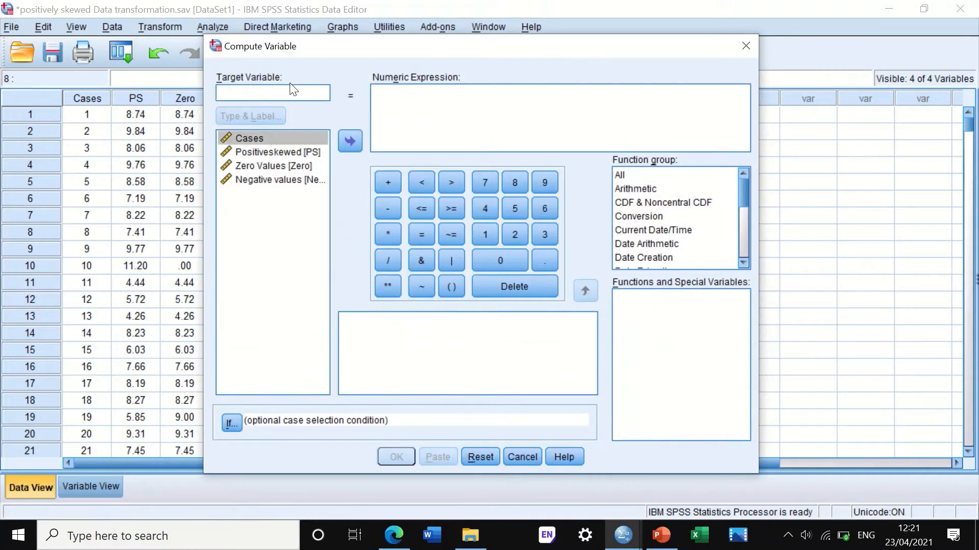
pyautogui.moveTo(289, 50); pyautogui.dragTo(466, 44)
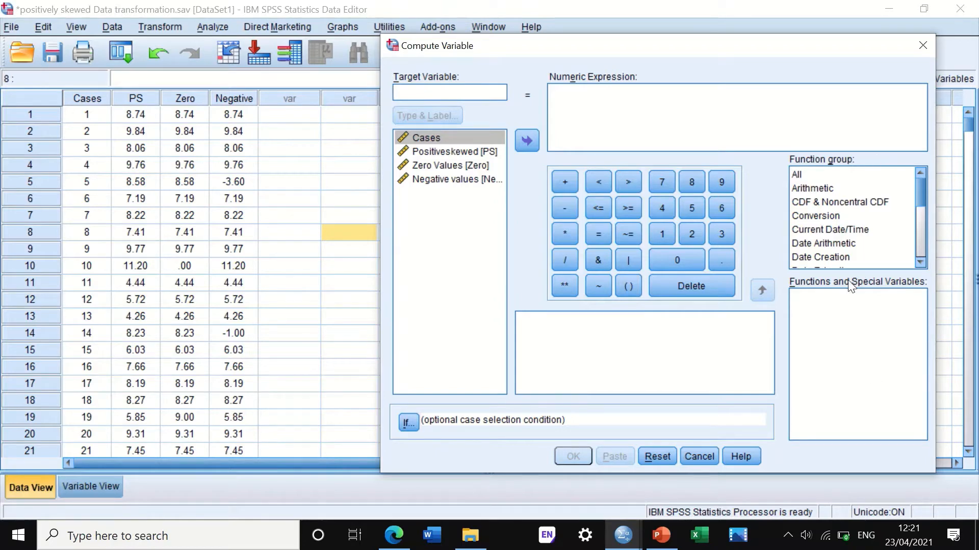
pyautogui.click(437, 90)
pyautogui.write('LOG')
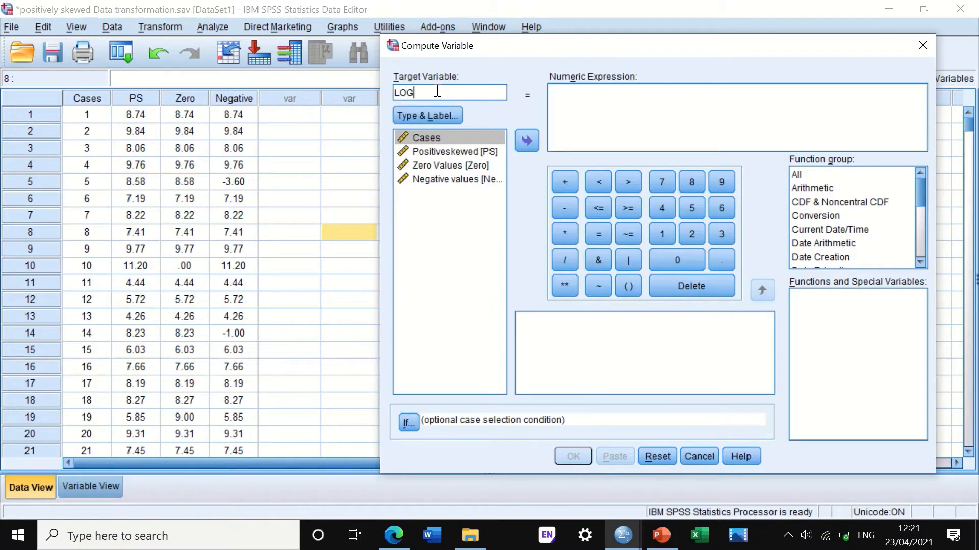
pyautogui.write('10PS')
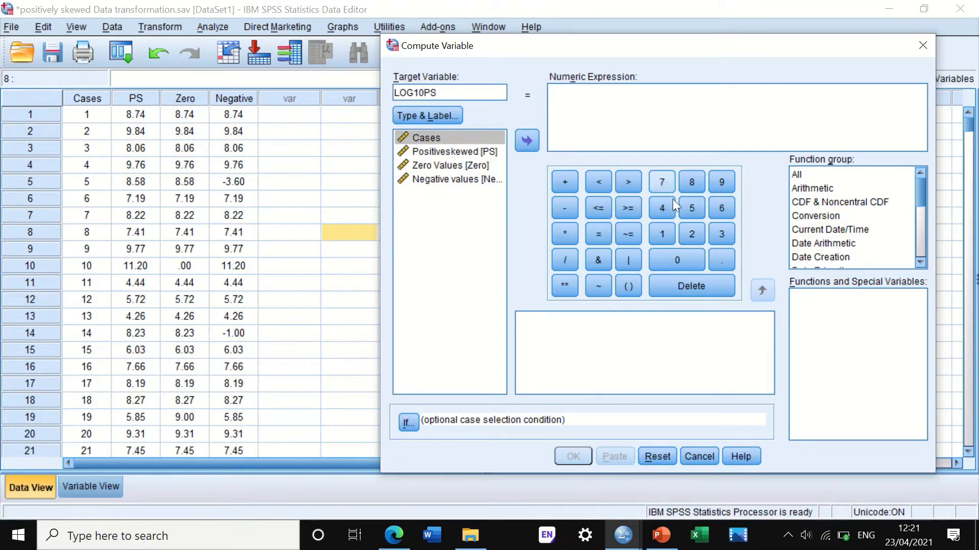
# Compute the target variable with the arithmetic expression LG10(PS) and return to the data
pyautogui.moveTo(744, 55); pyautogui.dragTo(643, 47)
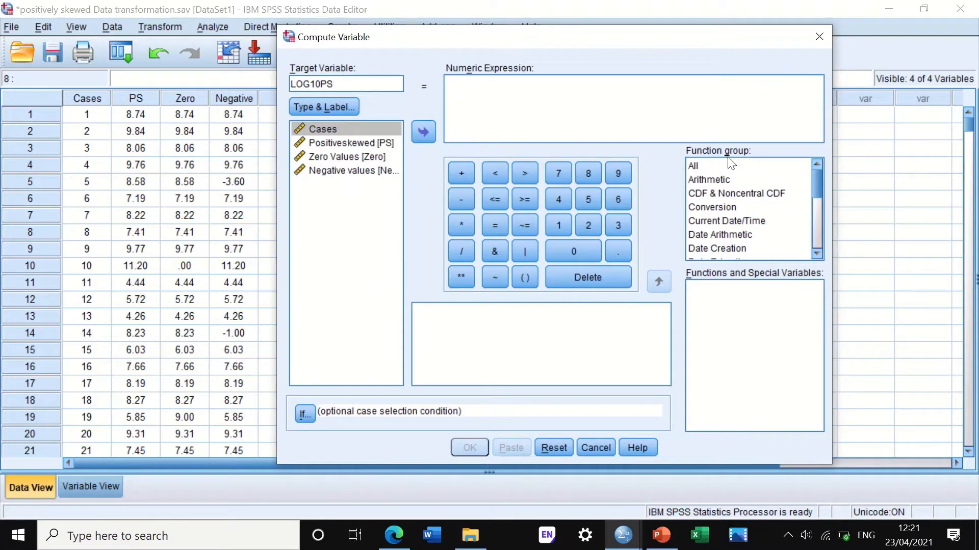
pyautogui.click(719, 181)
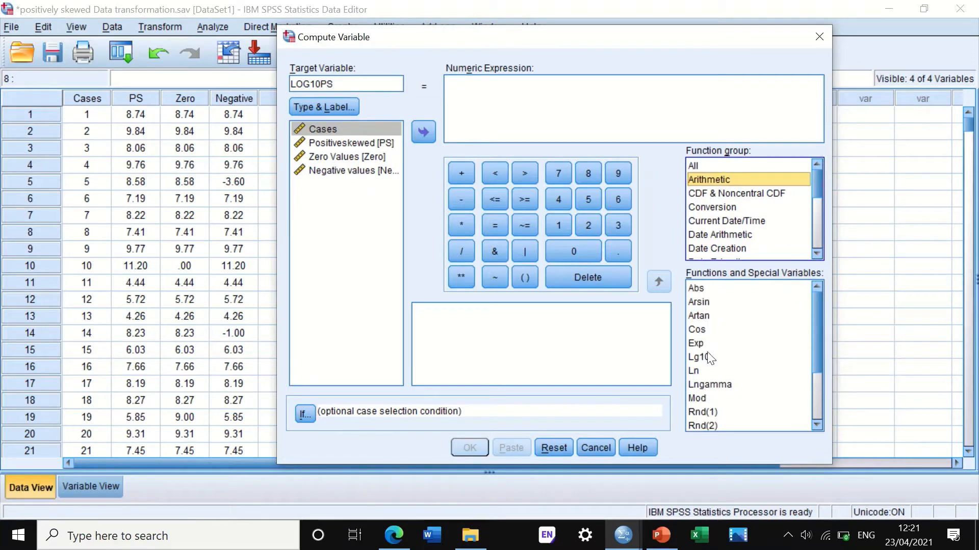
pyautogui.click(718, 359)
pyautogui.moveTo(723, 358); pyautogui.dragTo(458, 94)
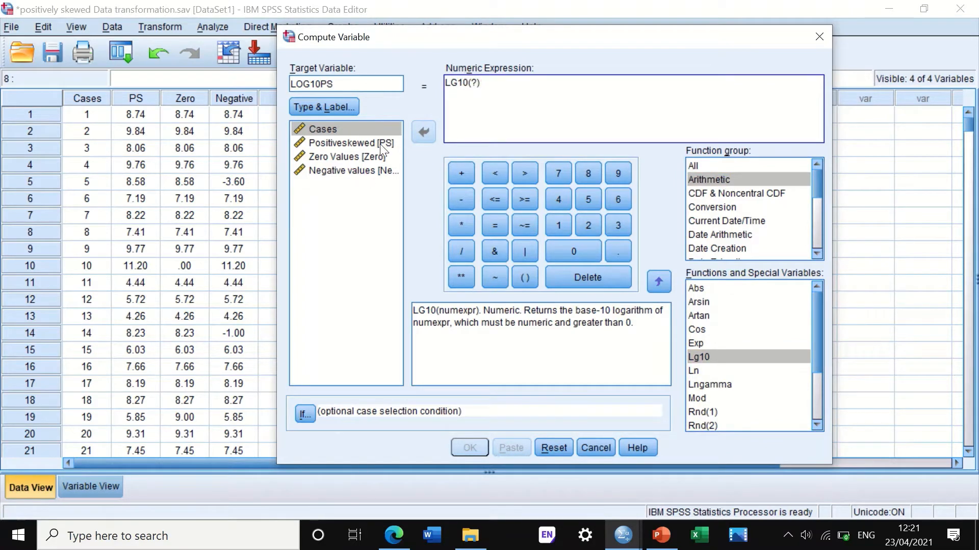
pyautogui.click(331, 143)
pyautogui.moveTo(353, 147); pyautogui.dragTo(478, 87)
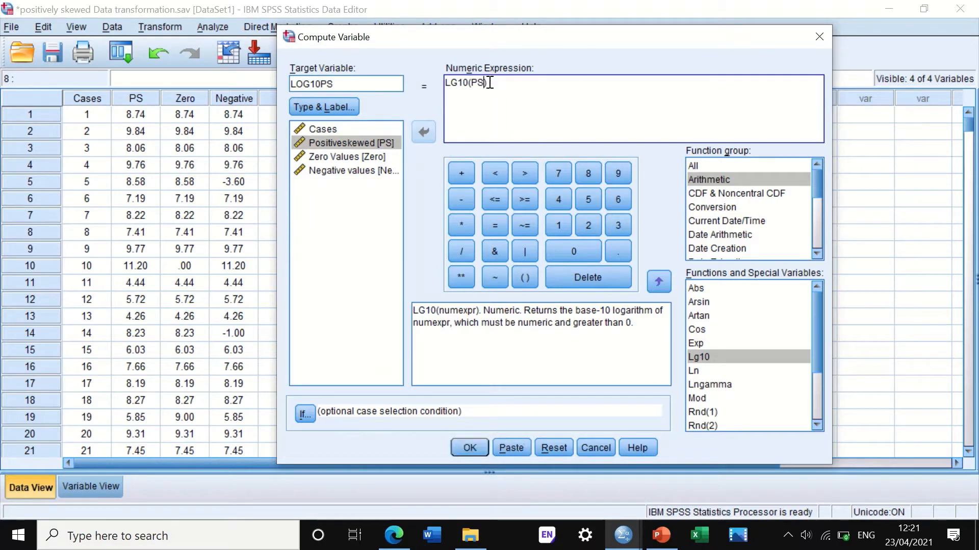
pyautogui.click(471, 446)
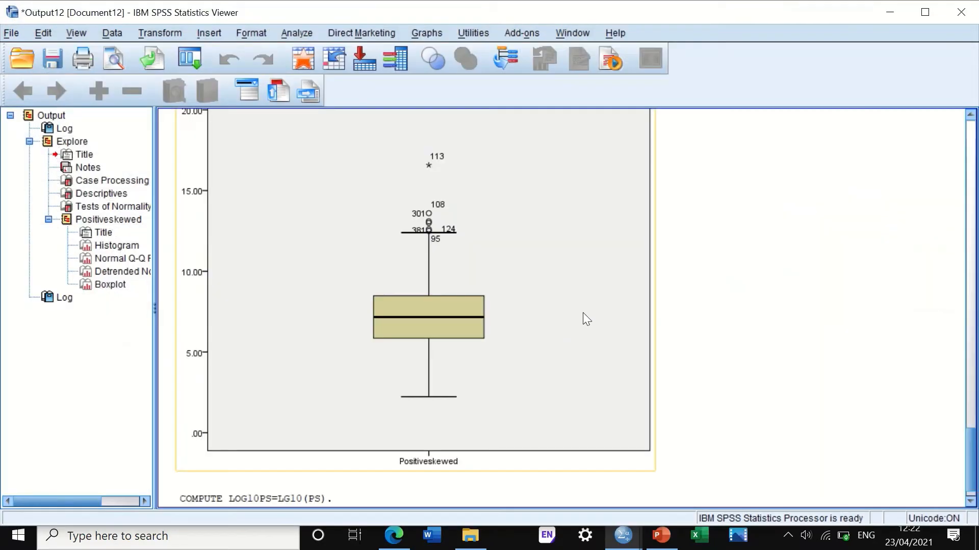
pyautogui.click(894, 14)
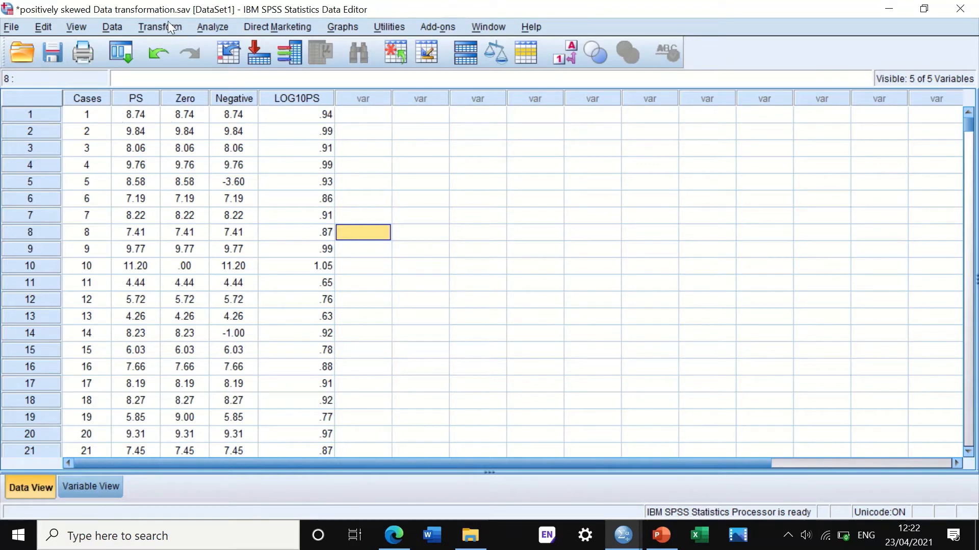
# Run the Explore analysis with LOG10PS added to the dependent variables alongside Positiveskewed
pyautogui.click(211, 25)
pyautogui.moveTo(234, 66)
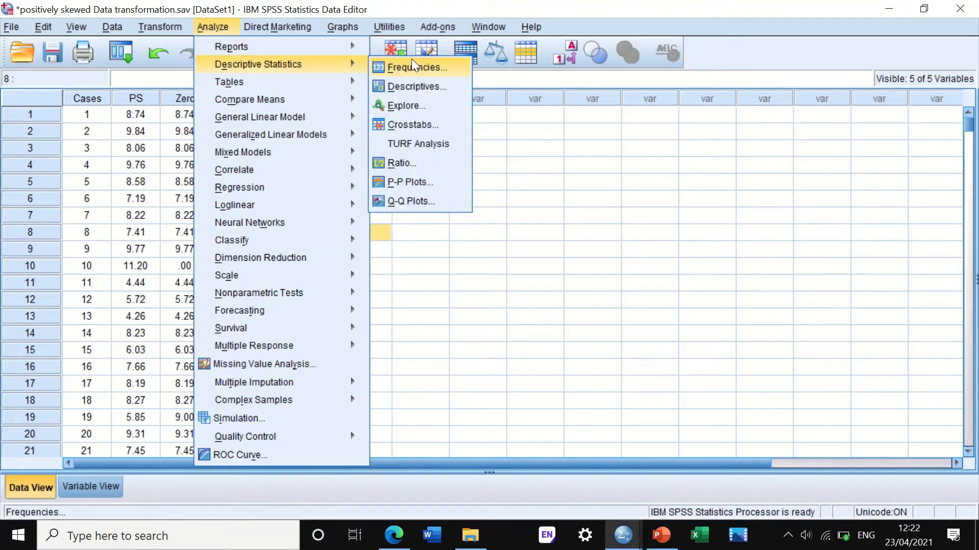
pyautogui.click(392, 105)
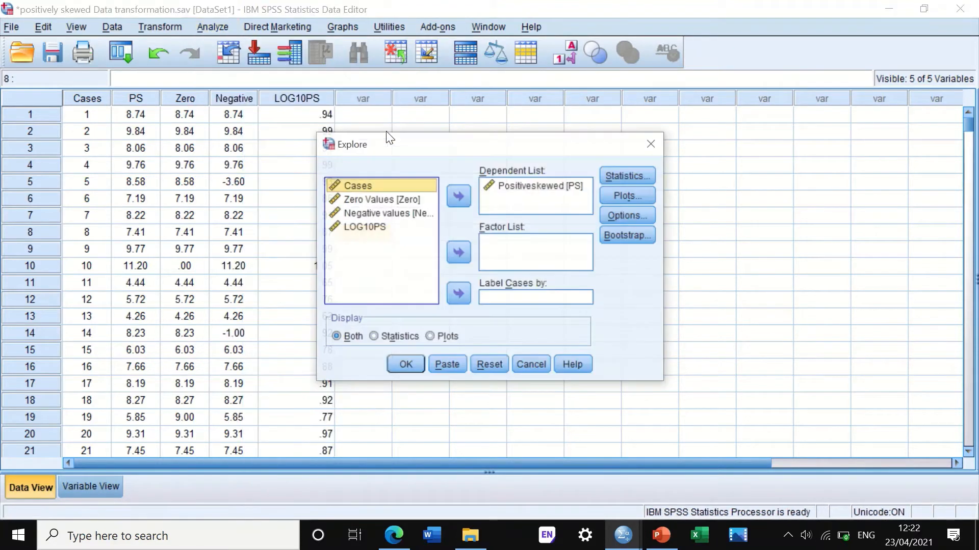
pyautogui.moveTo(358, 232); pyautogui.dragTo(498, 201)
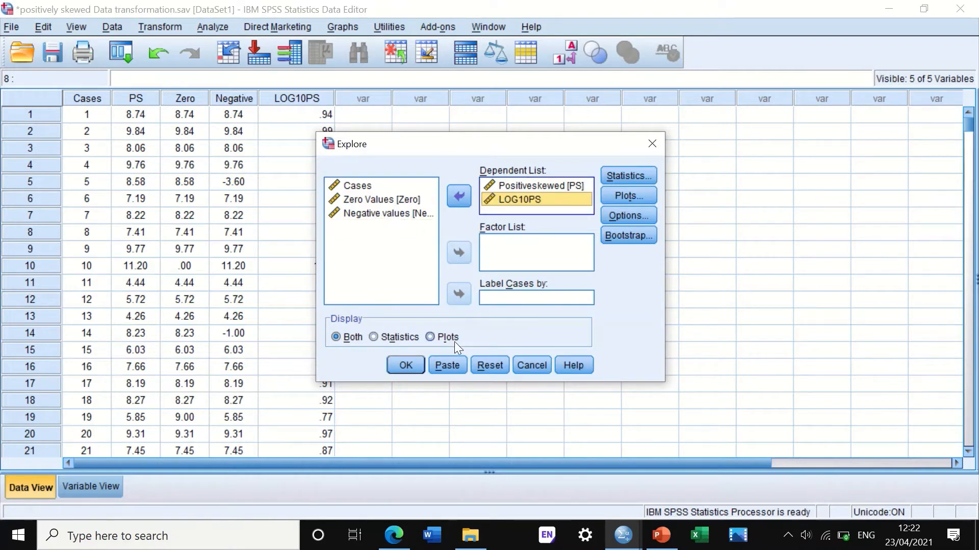
pyautogui.click(405, 366)
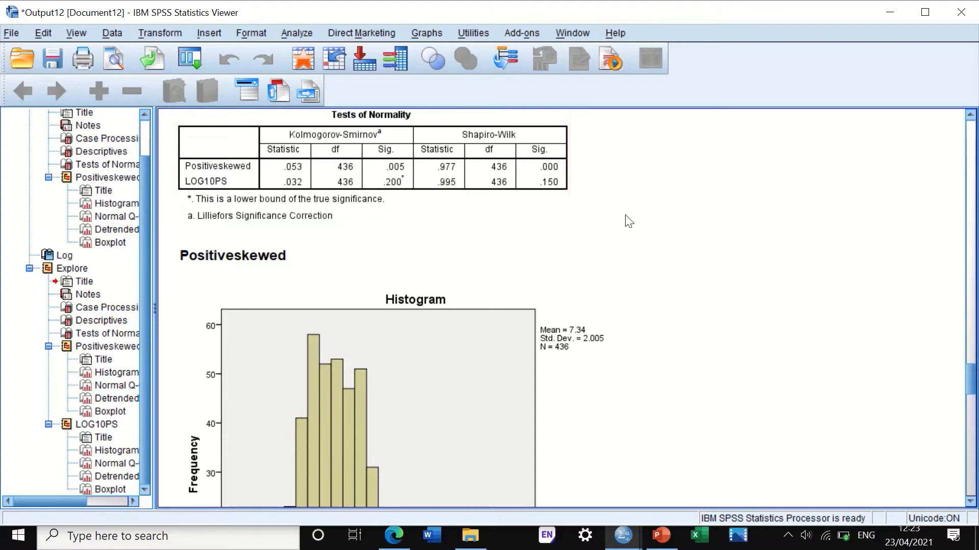
# Compare the histograms and normal Q-Q plots of Positiveskewed and LOG10PS in the output, then return to the data
pyautogui.scroll(-4, 628, 223)
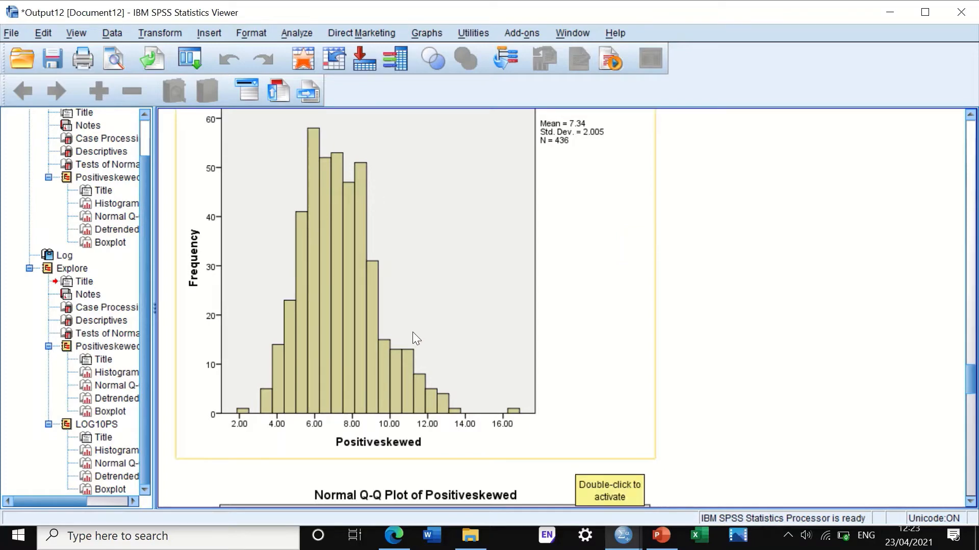
pyautogui.scroll(-3, 419, 306)
pyautogui.scroll(-20, 419, 299)
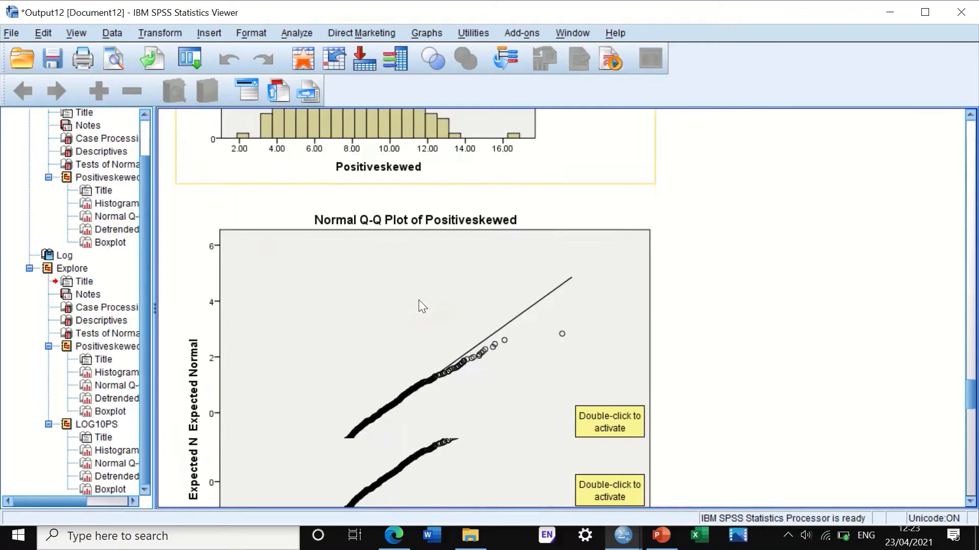
pyautogui.scroll(-8, 419, 300)
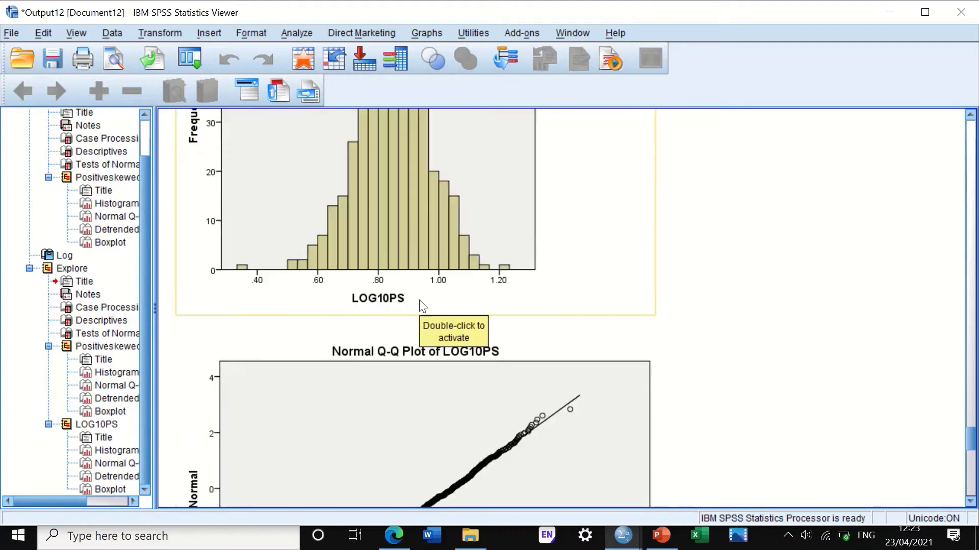
pyautogui.scroll(5, 418, 300)
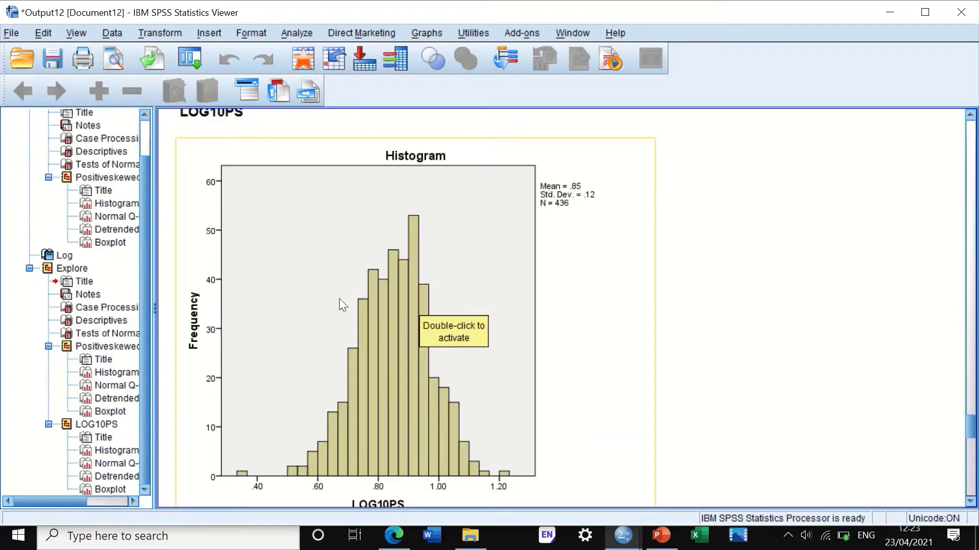
pyautogui.scroll(-6, 445, 418)
pyautogui.scroll(-6, 442, 418)
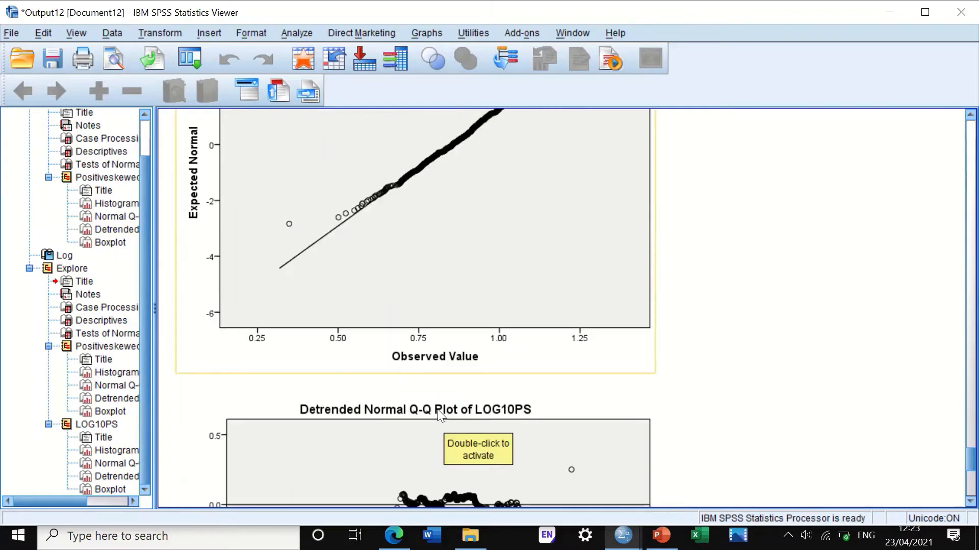
pyautogui.scroll(8, 431, 397)
pyautogui.scroll(4, 428, 383)
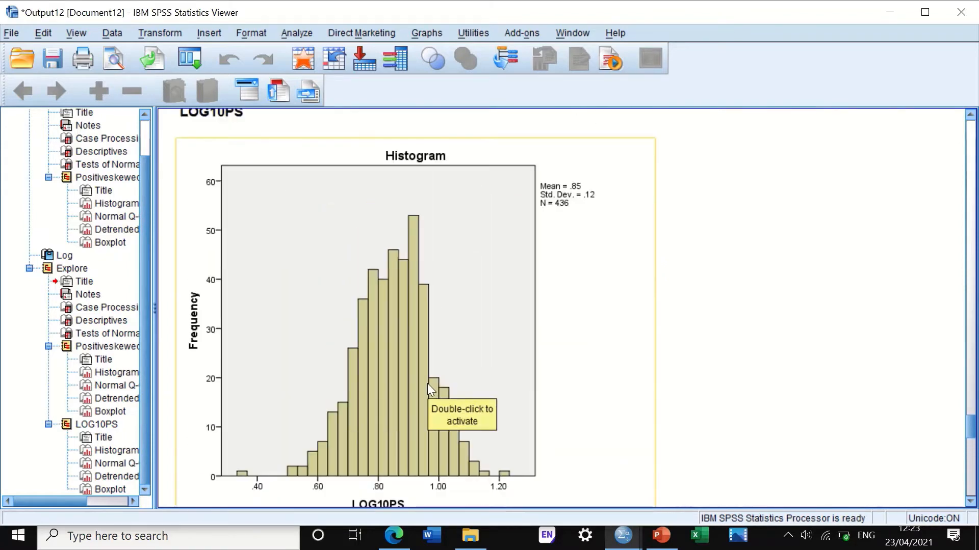
pyautogui.click(891, 8)
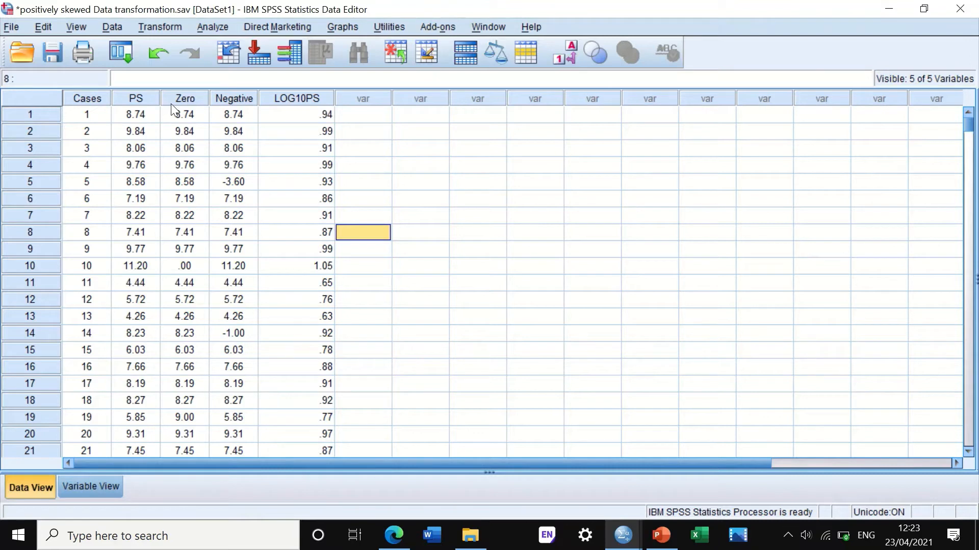
# Start a Compute Variable definition for the Zero column and rename the target variable LOG10Zero
pyautogui.click(184, 269)
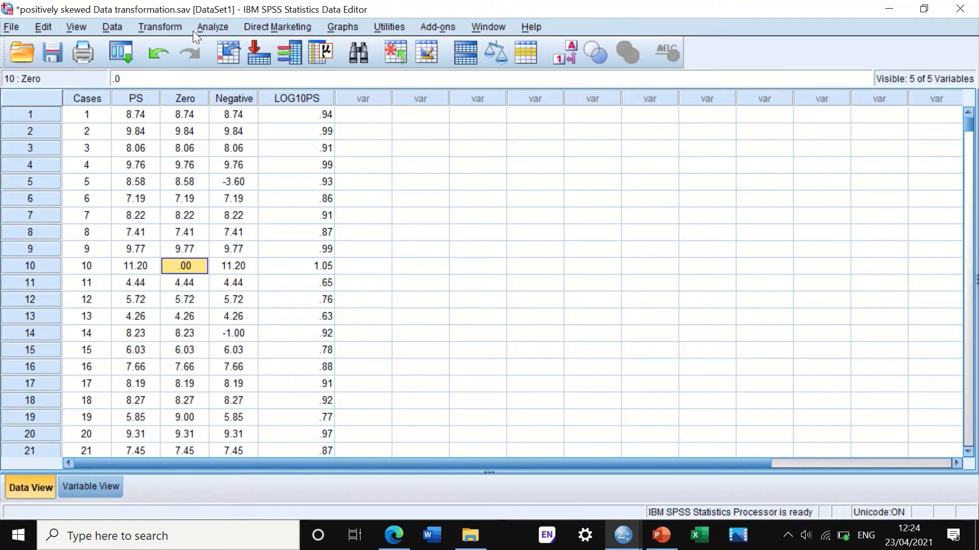
pyautogui.click(169, 26)
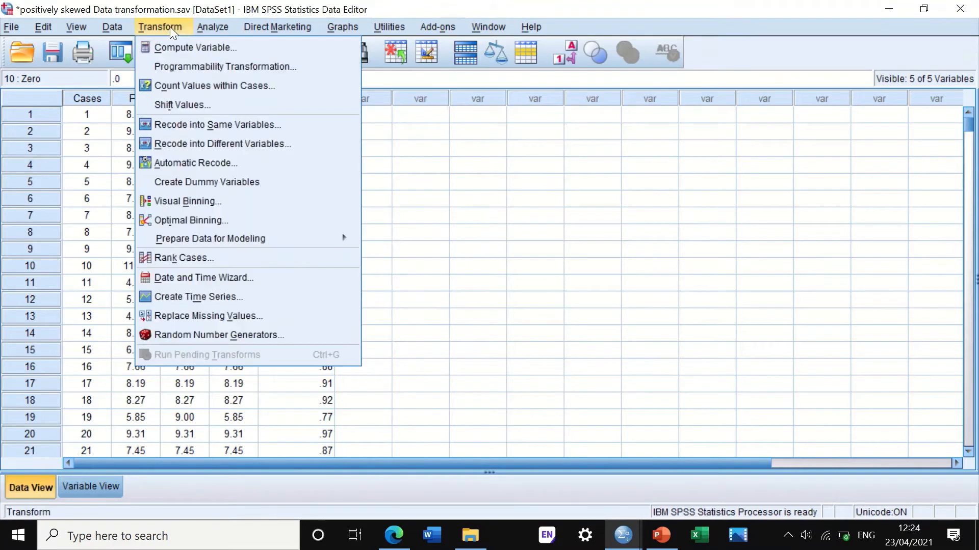
pyautogui.click(182, 48)
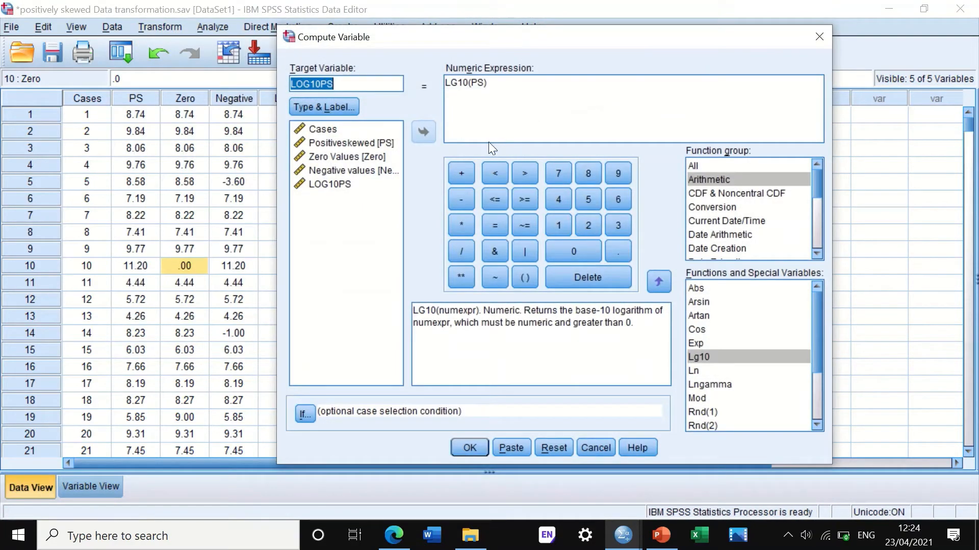
pyautogui.moveTo(385, 39); pyautogui.dragTo(515, 33)
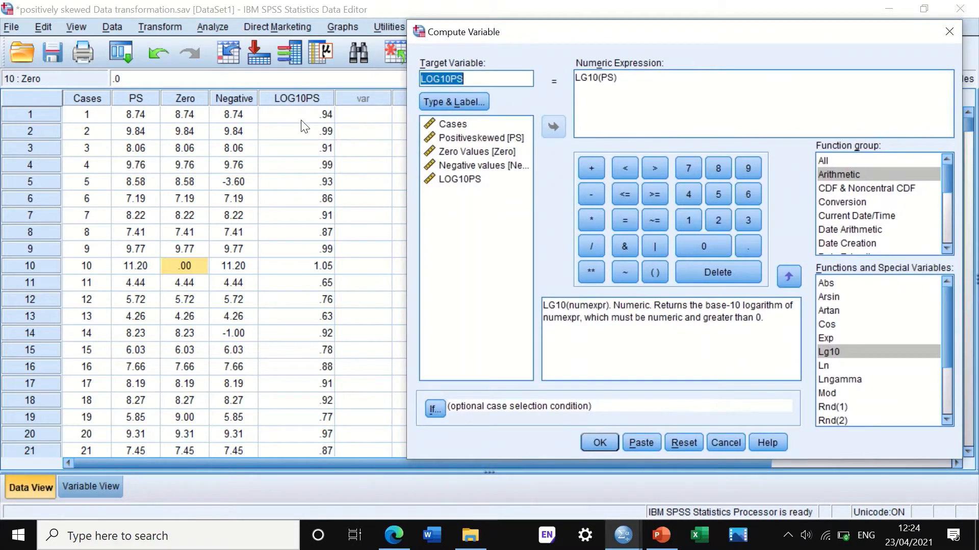
pyautogui.moveTo(468, 78); pyautogui.dragTo(420, 77)
pyautogui.press('BackSpace')
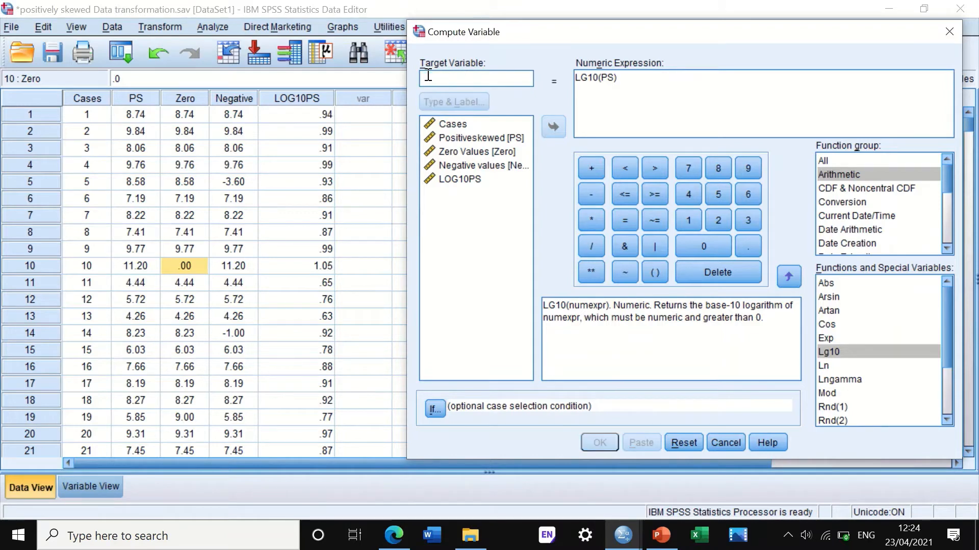
pyautogui.write('LO')
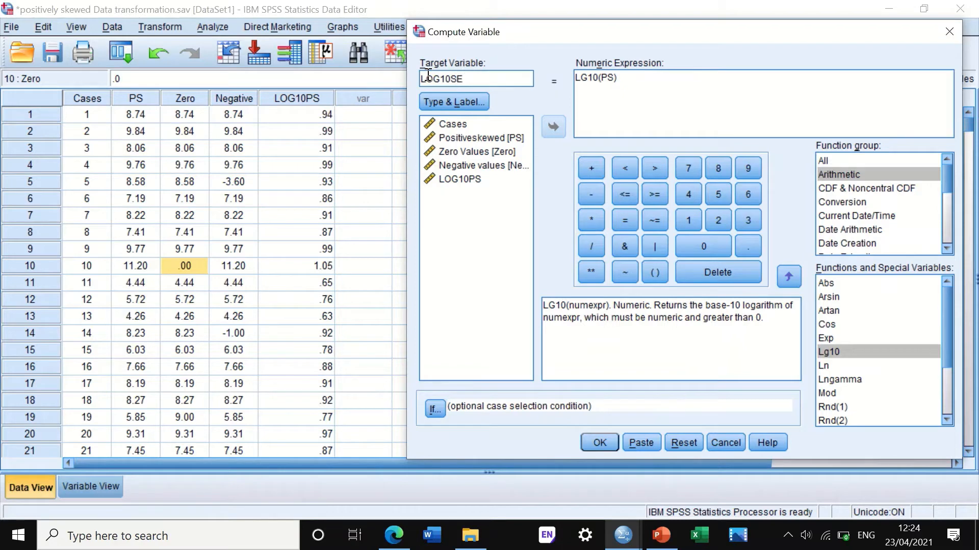
pyautogui.write('G10S')
pyautogui.press('BackSpace')
# Replace the numeric expression with LG10(Zero + 1) and compute the target variable
pyautogui.moveTo(617, 77); pyautogui.dragTo(575, 78)
pyautogui.press('BackSpace')
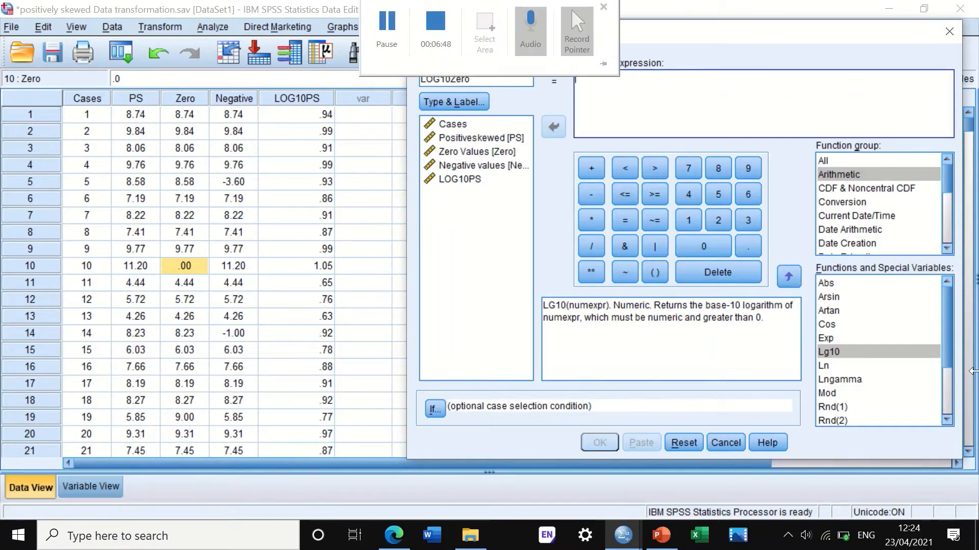
pyautogui.doubleClick(854, 350)
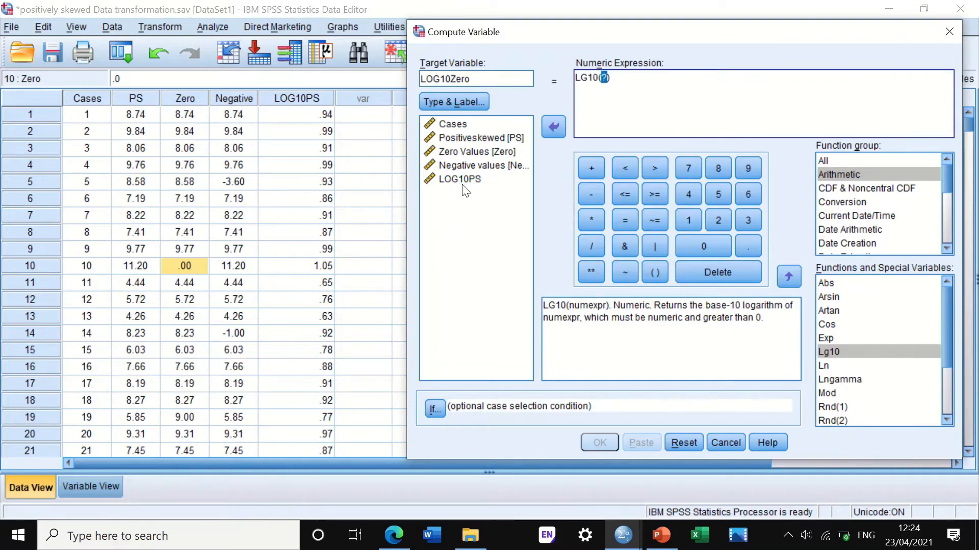
pyautogui.moveTo(454, 151); pyautogui.dragTo(603, 85)
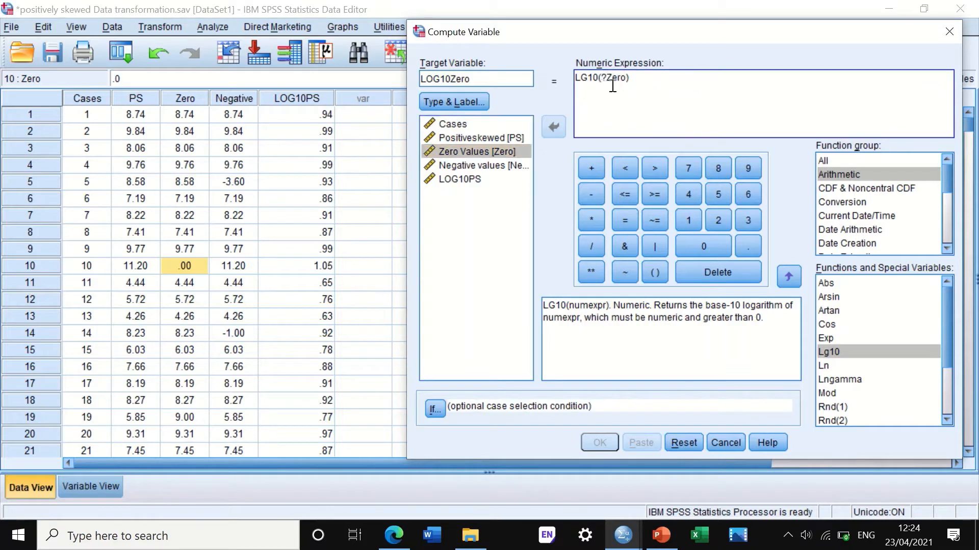
pyautogui.press('BackSpace')
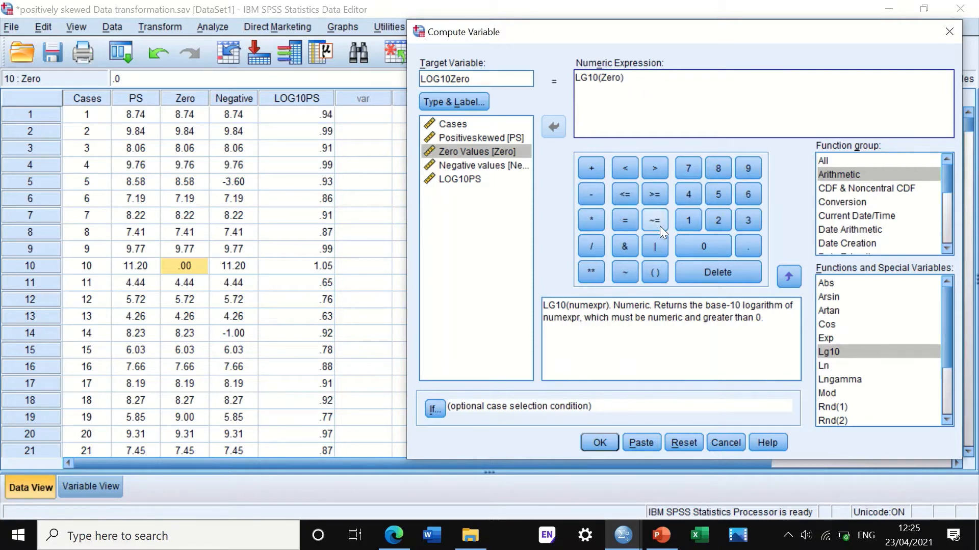
pyautogui.click(686, 218)
pyautogui.click(597, 442)
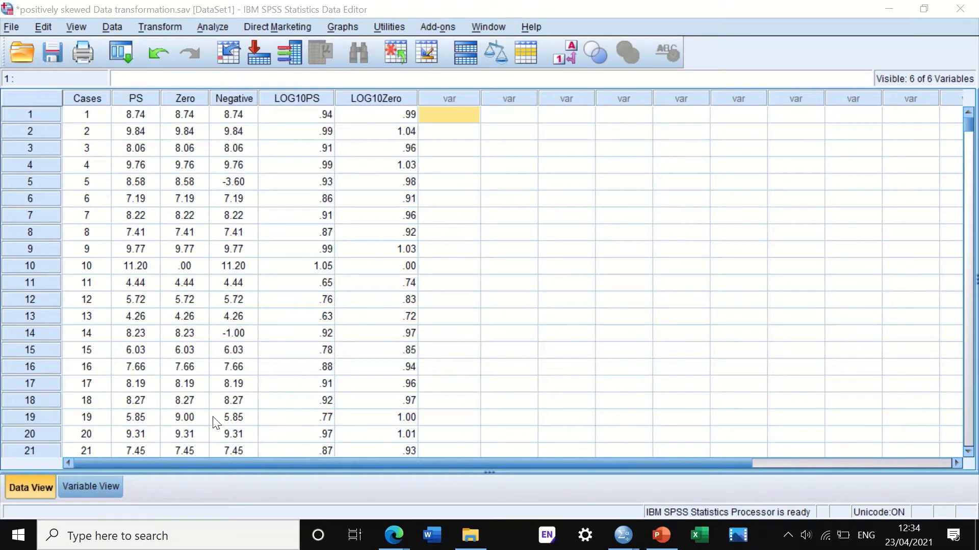
# Start a new Compute Variable definition with all previous settings cleared and name the target variable LOG10Negative
pyautogui.click(161, 23)
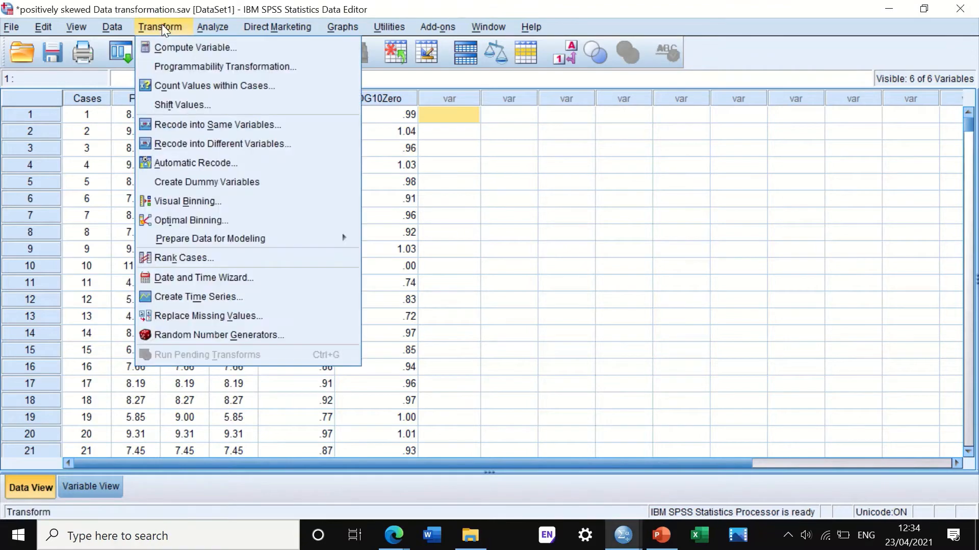
pyautogui.click(180, 48)
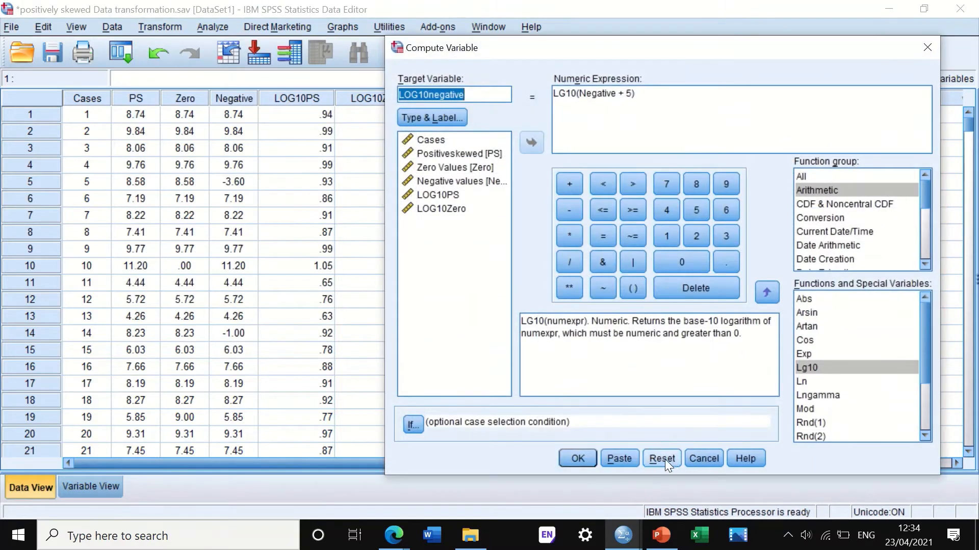
pyautogui.click(670, 455)
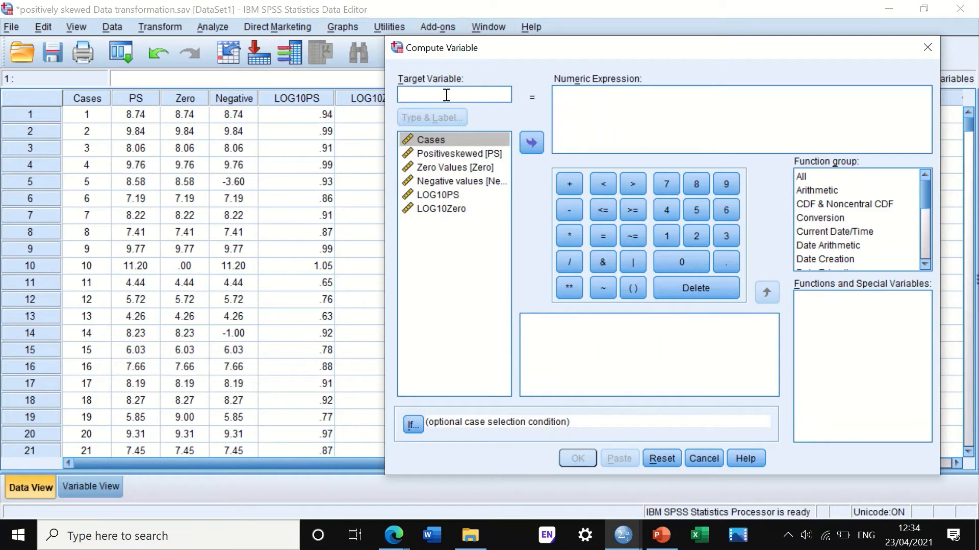
pyautogui.write('LOG10')
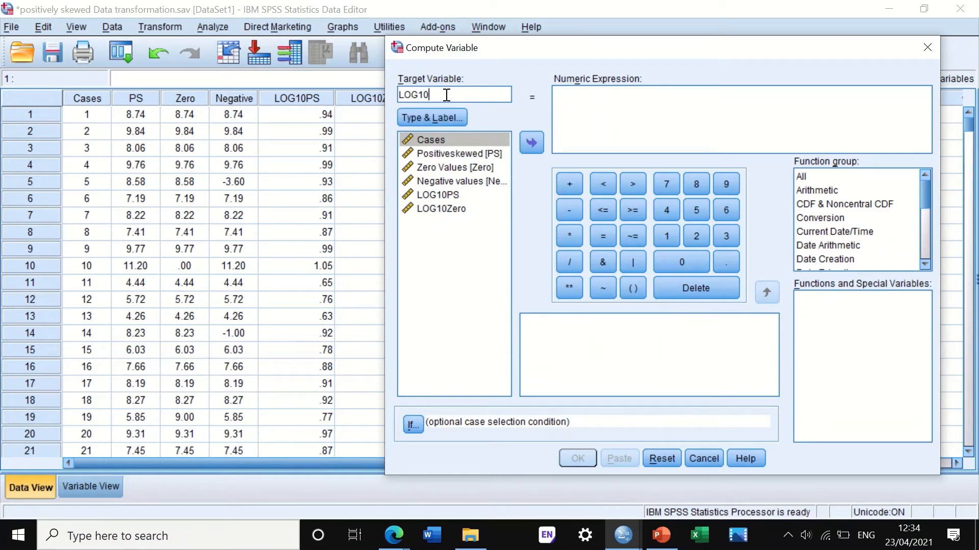
pyautogui.write('Negative')
# Compute the target variable with the arithmetic expression LG10(Negative + 5) and return to the data
pyautogui.click(817, 191)
pyautogui.moveTo(805, 368); pyautogui.dragTo(594, 110)
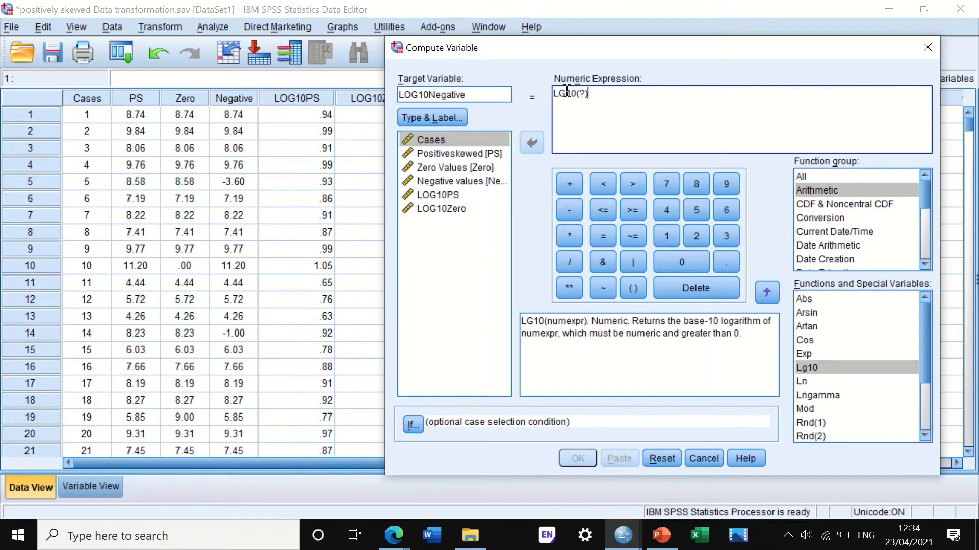
pyautogui.moveTo(417, 182); pyautogui.dragTo(581, 98)
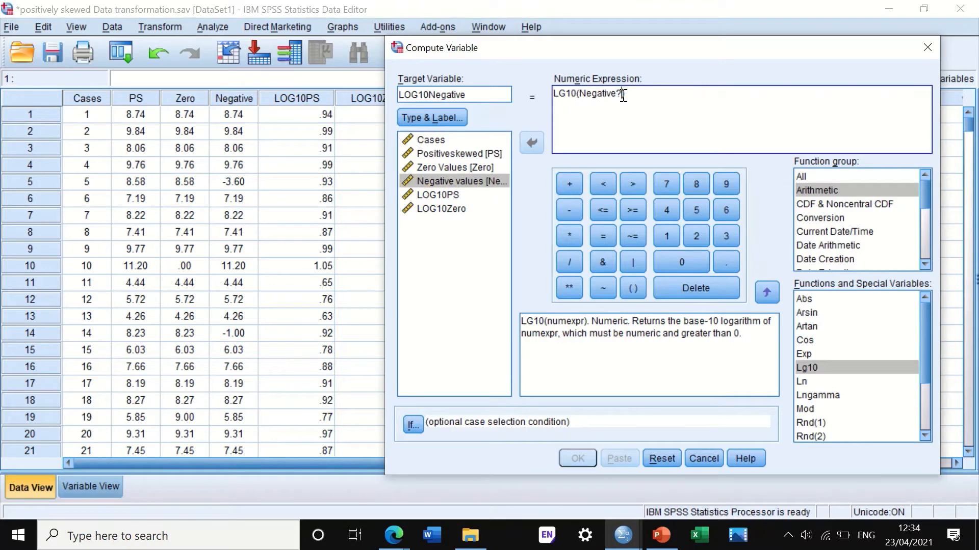
pyautogui.click(622, 96)
pyautogui.press('BackSpace')
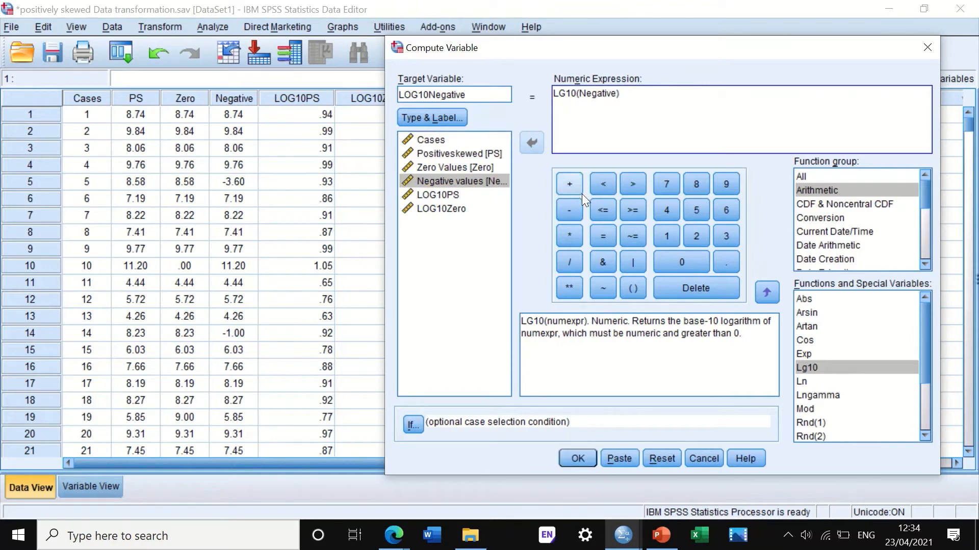
pyautogui.click(570, 183)
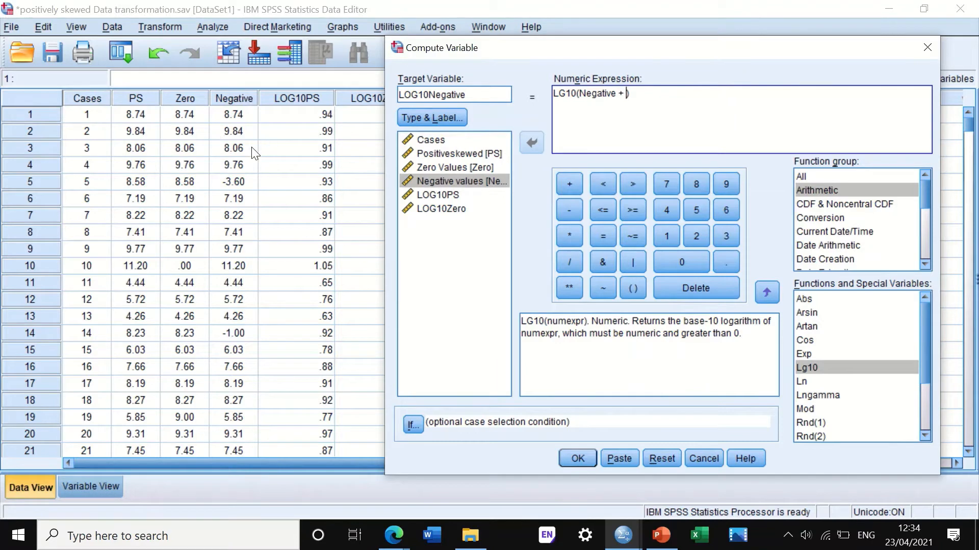
pyautogui.click(694, 209)
pyautogui.click(573, 459)
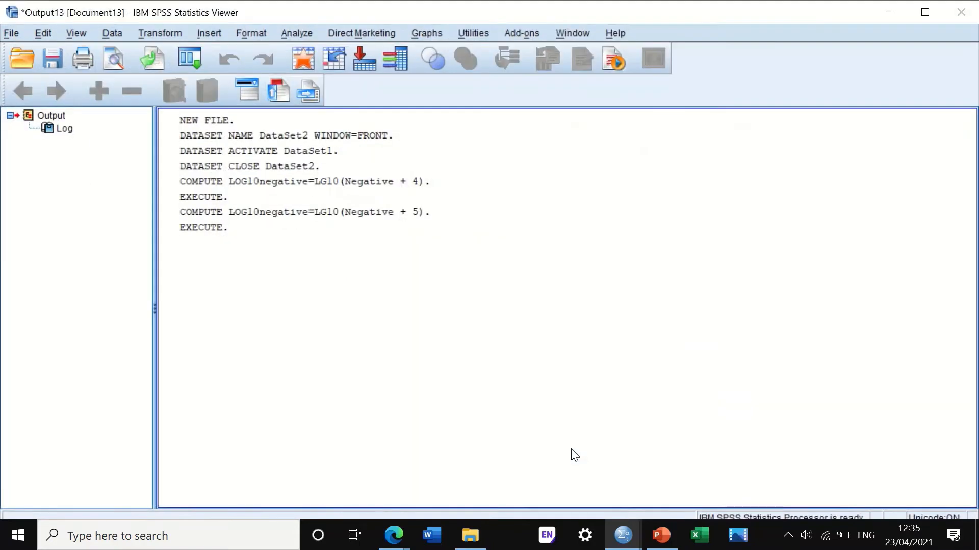
pyautogui.click(890, 12)
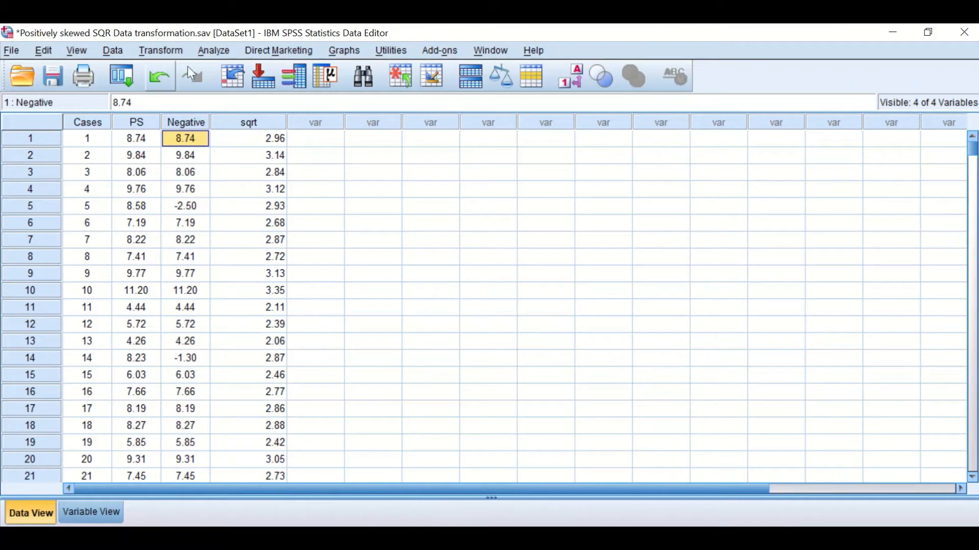
# Start an Explore analysis with all previous settings cleared and set Positiveskewed [PS] as the dependent variable
pyautogui.click(221, 52)
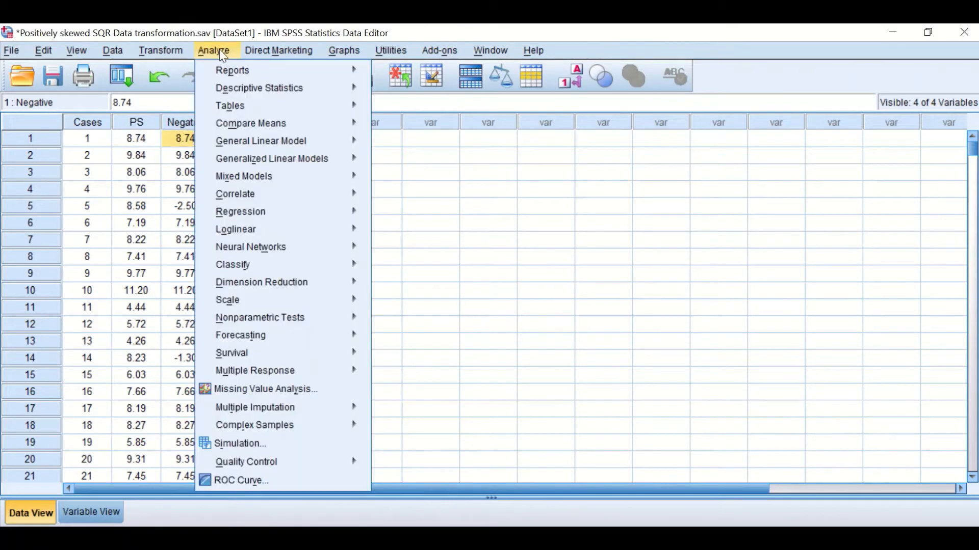
pyautogui.moveTo(239, 88)
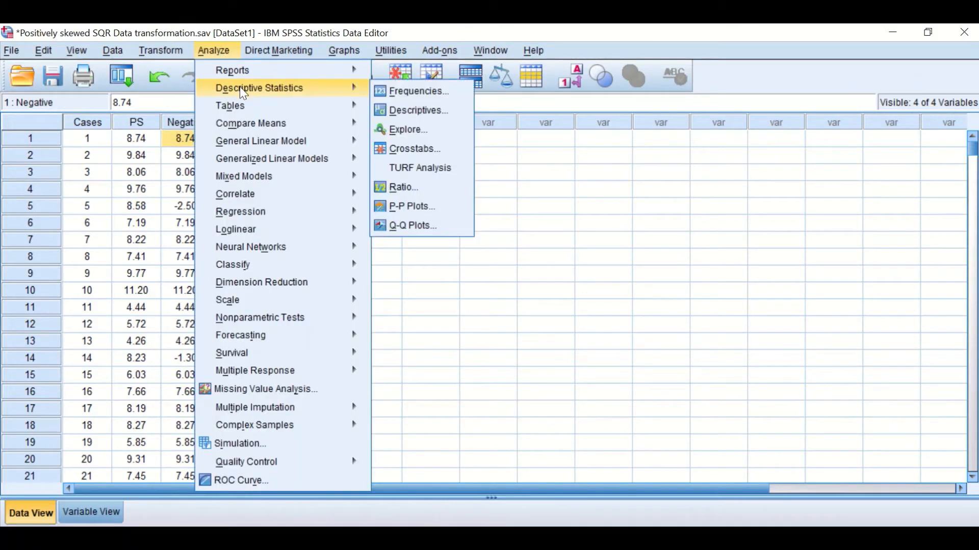
pyautogui.click(407, 130)
pyautogui.click(502, 387)
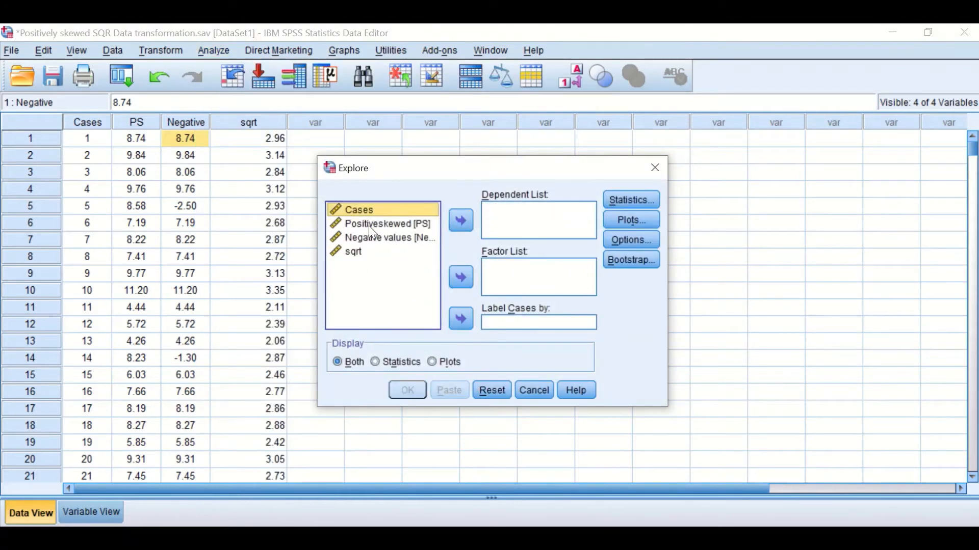
pyautogui.moveTo(367, 225); pyautogui.dragTo(500, 215)
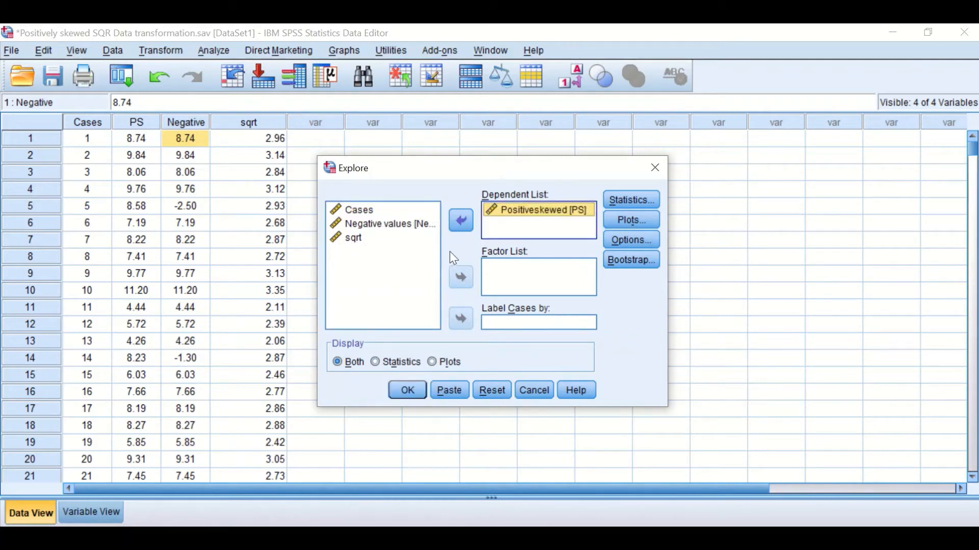
# Configure the Explore plots to leave out stem-and-leaf and include the histogram and normality plots with tests
pyautogui.click(632, 220)
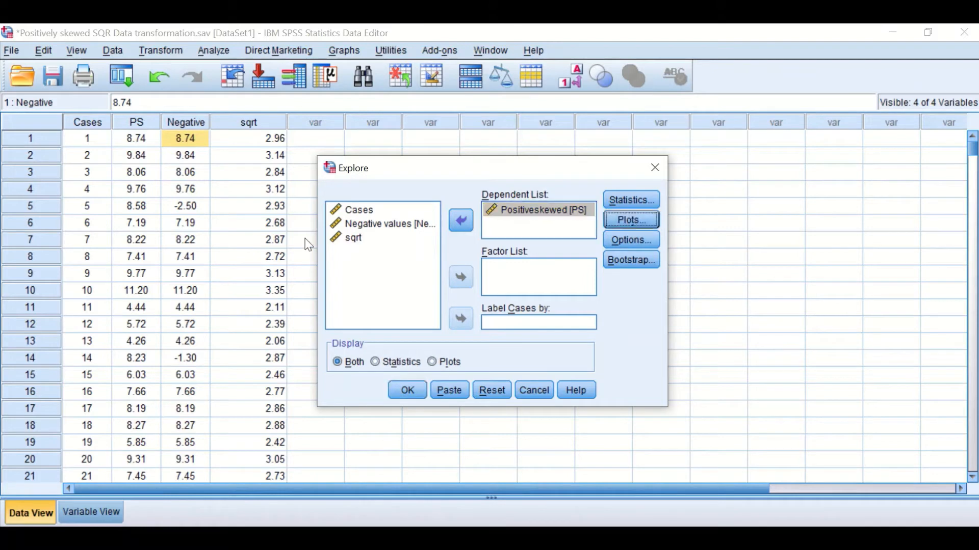
pyautogui.click(628, 220)
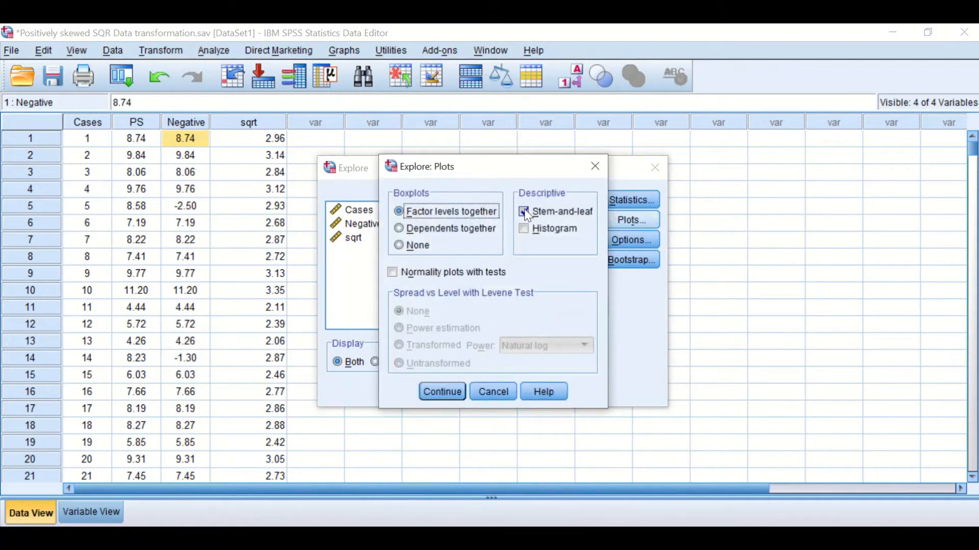
pyautogui.click(525, 212)
pyautogui.click(523, 229)
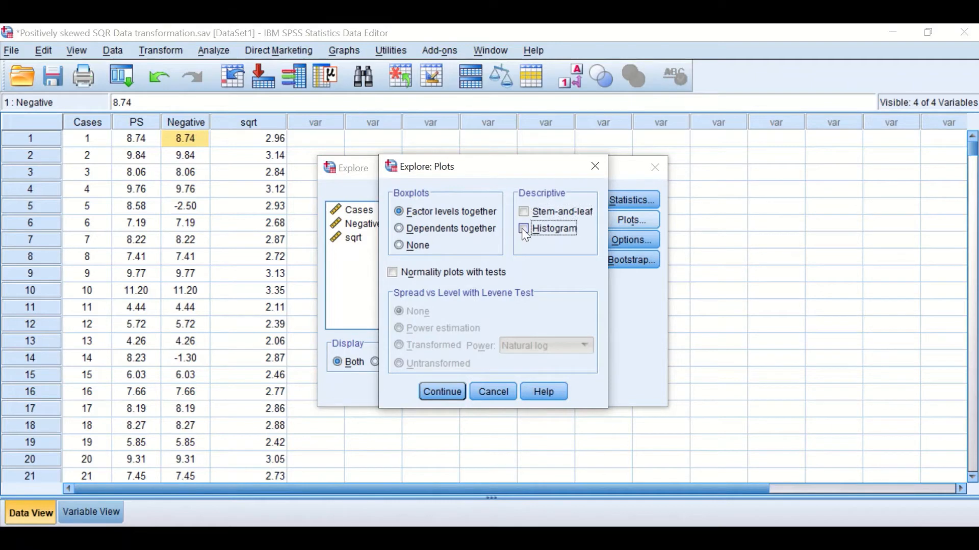
pyautogui.click(393, 274)
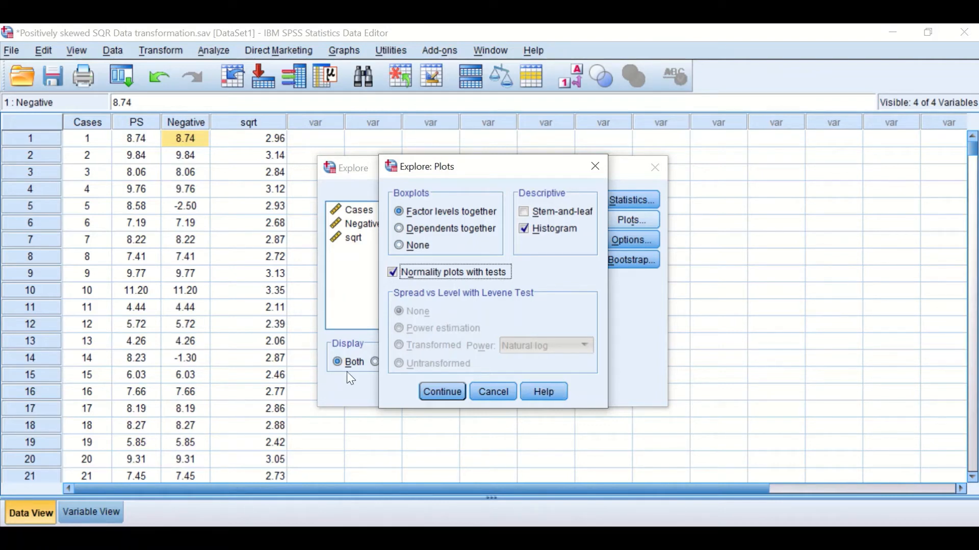
pyautogui.click(443, 392)
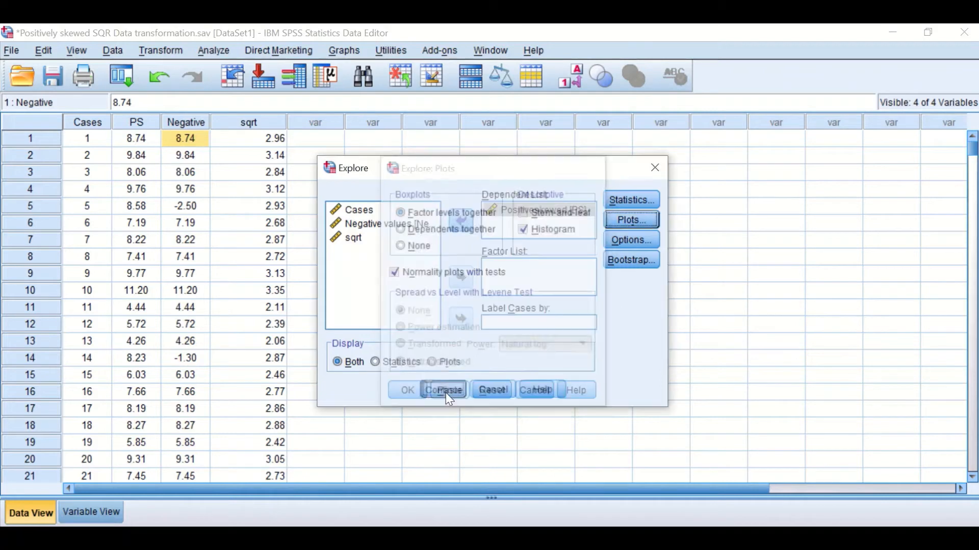
# Confirm the Explore options and run the analysis for Positiveskewed
pyautogui.click(619, 238)
pyautogui.click(445, 331)
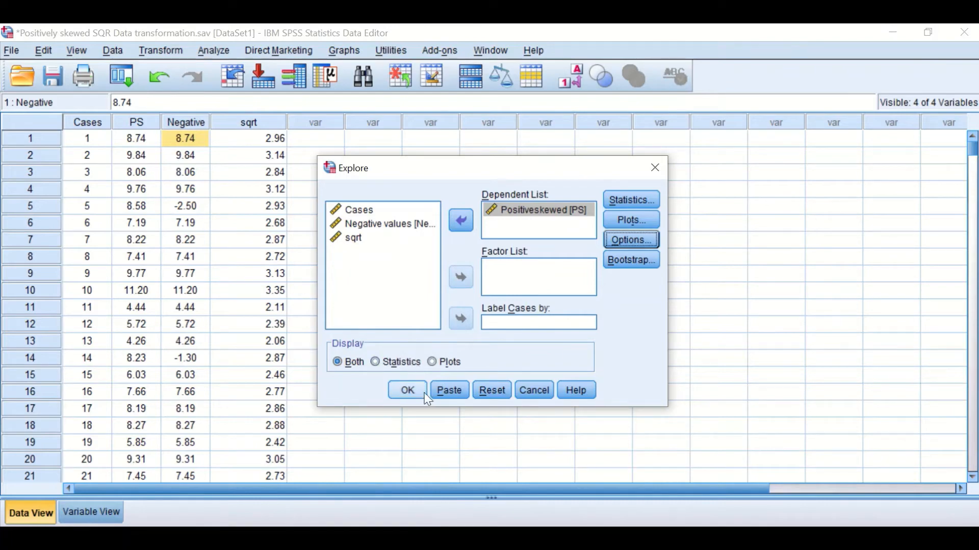
pyautogui.click(409, 393)
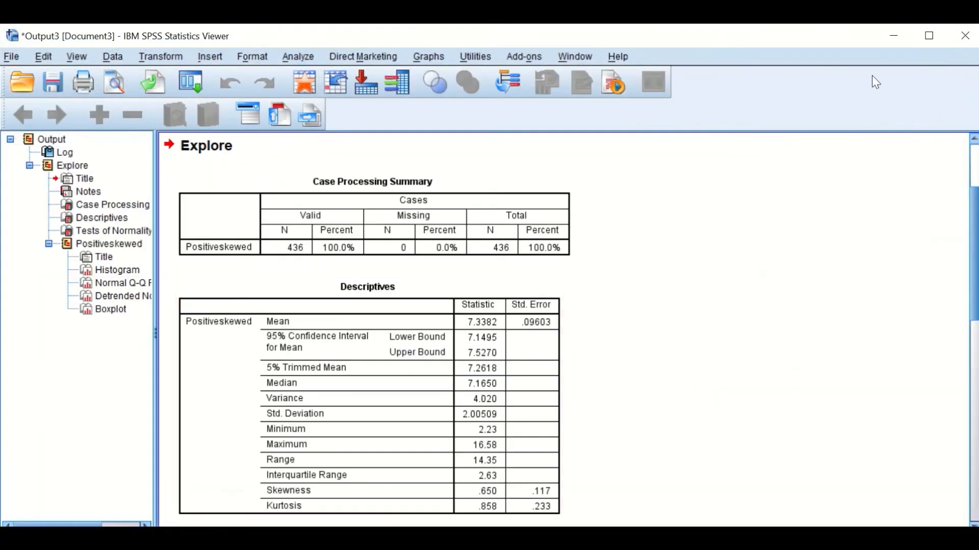
# Examine the Explore output for Positiveskewed: the skewness and kurtosis, the tests of normality and the histogram
pyautogui.scroll(-3, 634, 290)
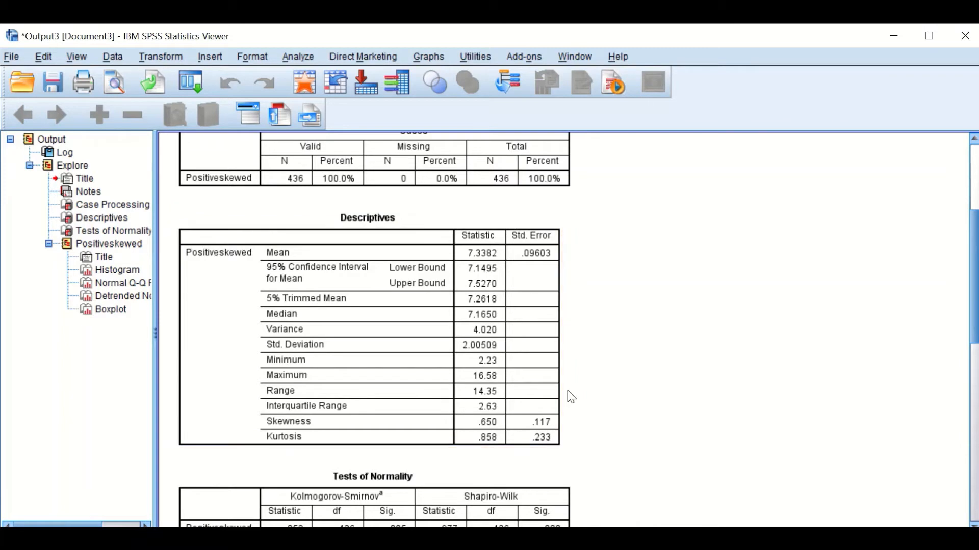
pyautogui.scroll(-3, 571, 397)
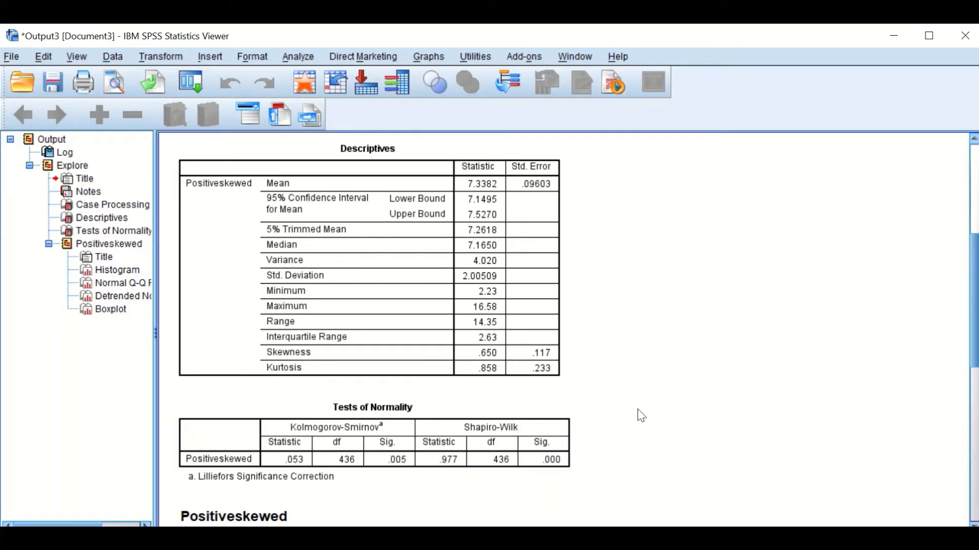
pyautogui.scroll(-6, 645, 412)
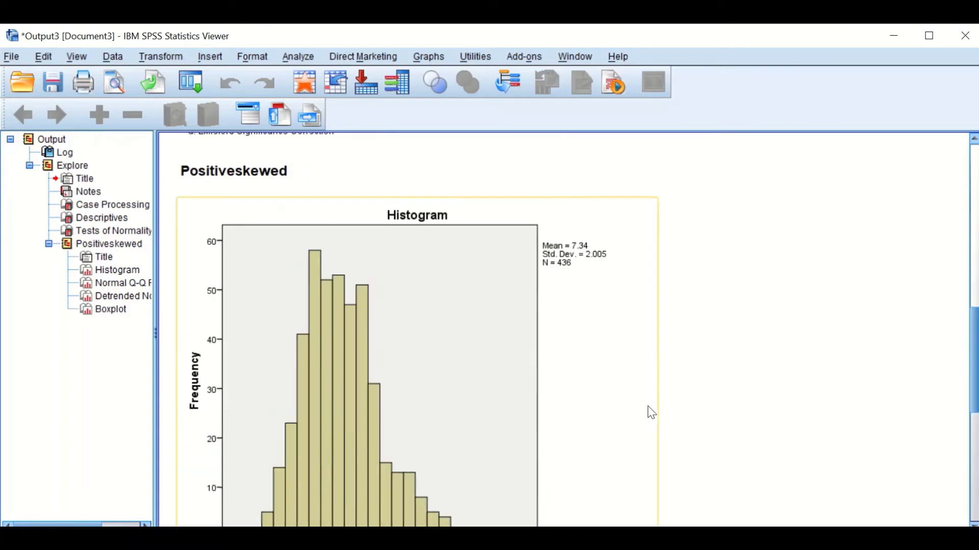
pyautogui.scroll(-2, 652, 412)
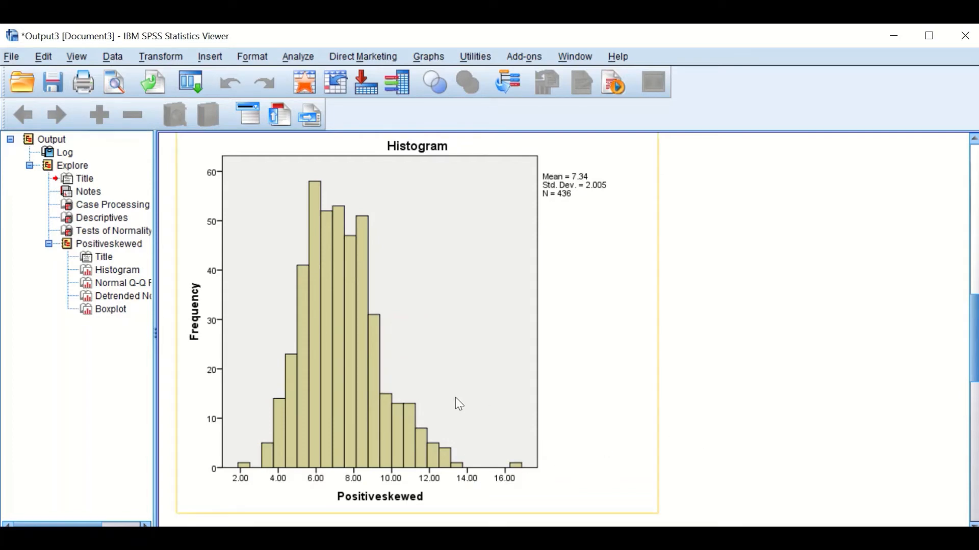
pyautogui.scroll(-3, 469, 400)
pyautogui.scroll(10, 491, 384)
pyautogui.moveTo(900, 41)
pyautogui.click(530, 372)
pyautogui.scroll(-3, 561, 387)
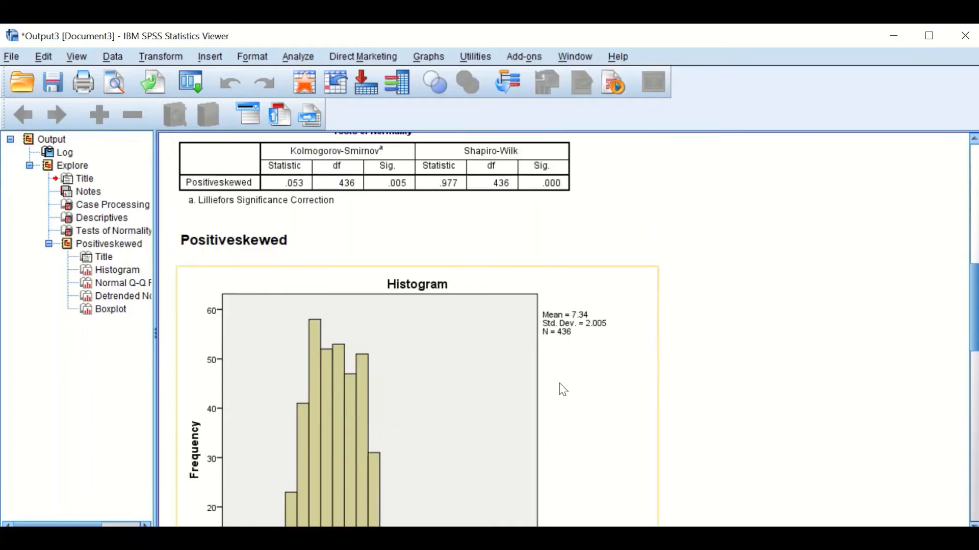
pyautogui.scroll(-6, 515, 439)
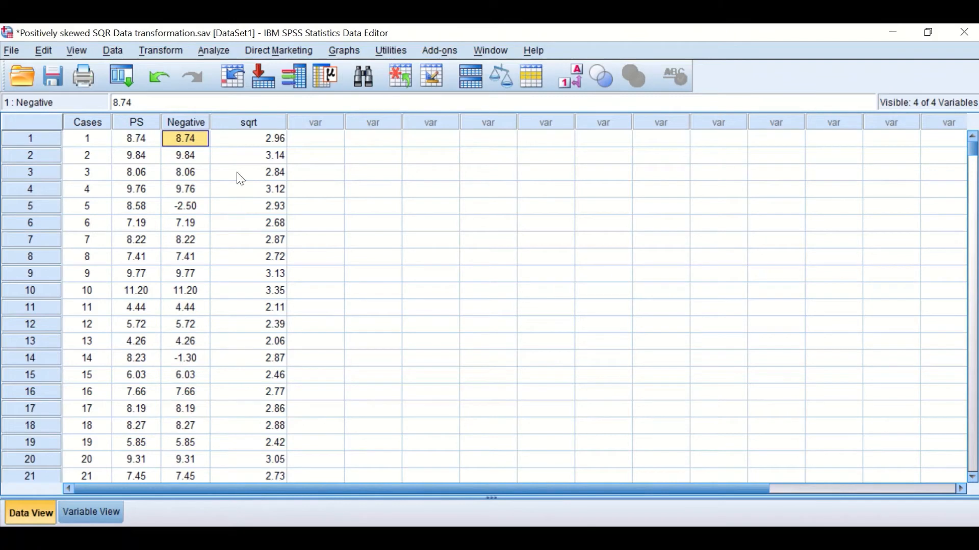
# Delete the sqrt column and start a Compute Variable definition with all previous settings cleared
pyautogui.click(264, 123)
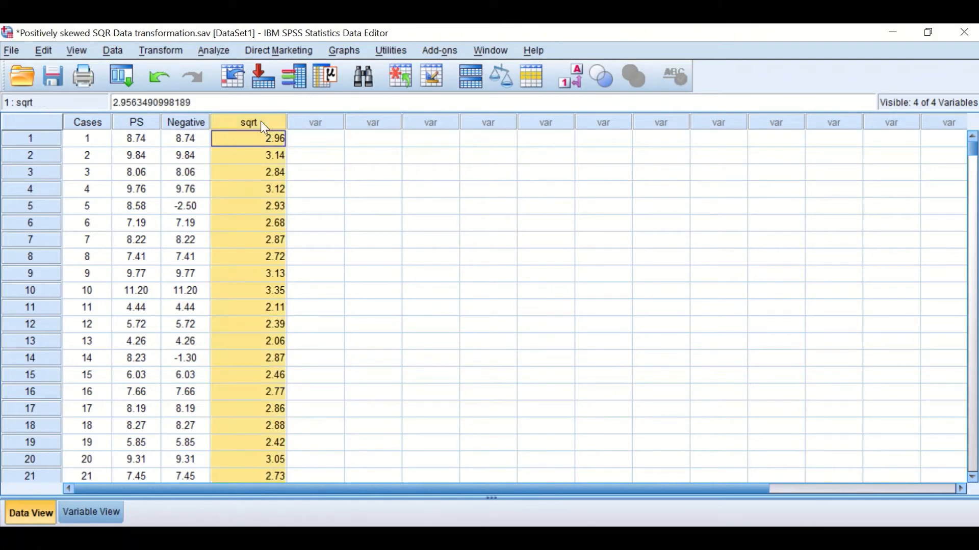
pyautogui.press('Delete')
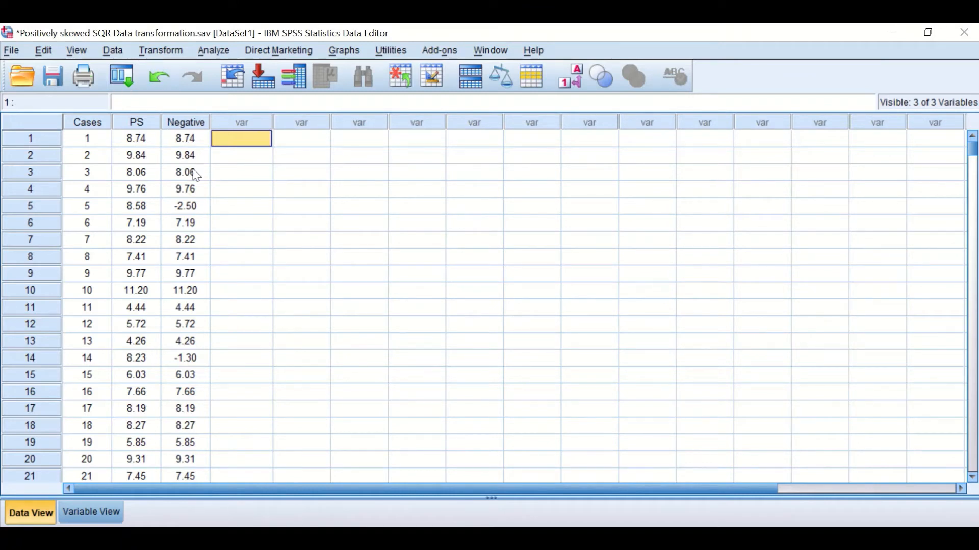
pyautogui.click(163, 51)
pyautogui.click(171, 71)
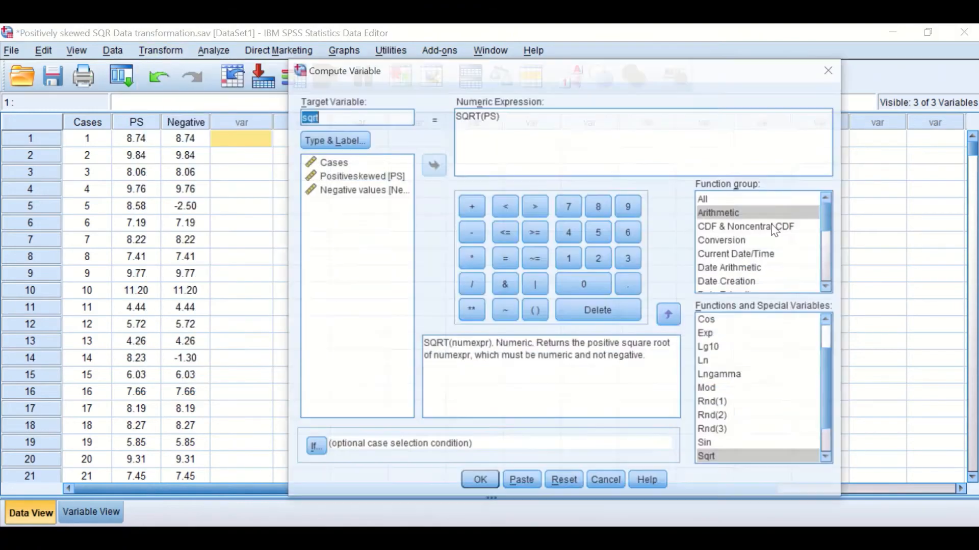
pyautogui.click(568, 481)
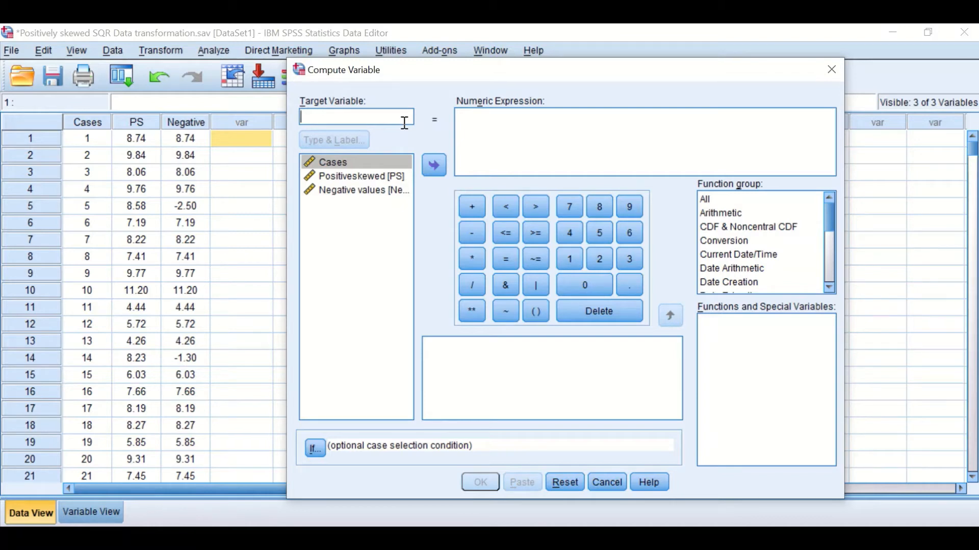
# Name the target variable SQRPS and insert the arithmetic function Sqrt into the numeric expression
pyautogui.write('SQR')
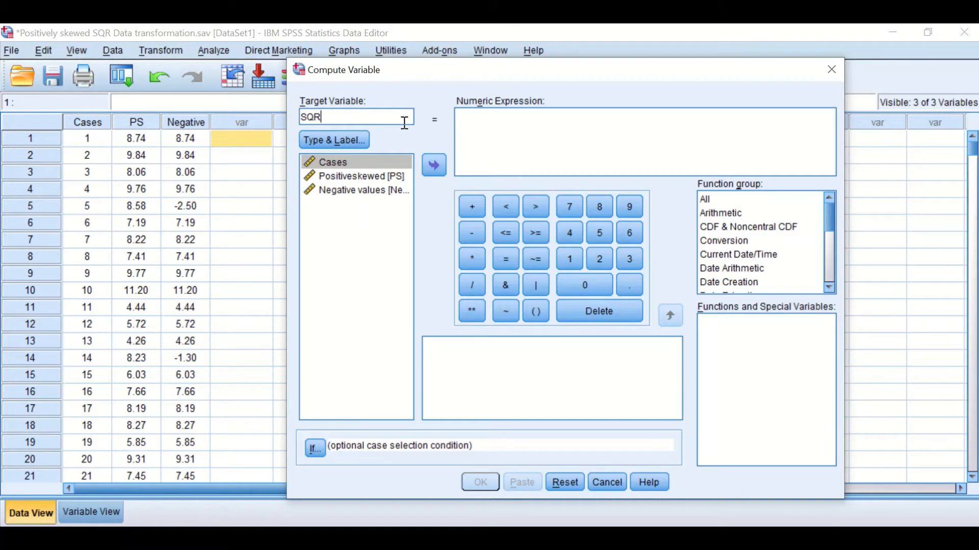
pyautogui.write('S')
pyautogui.click(724, 220)
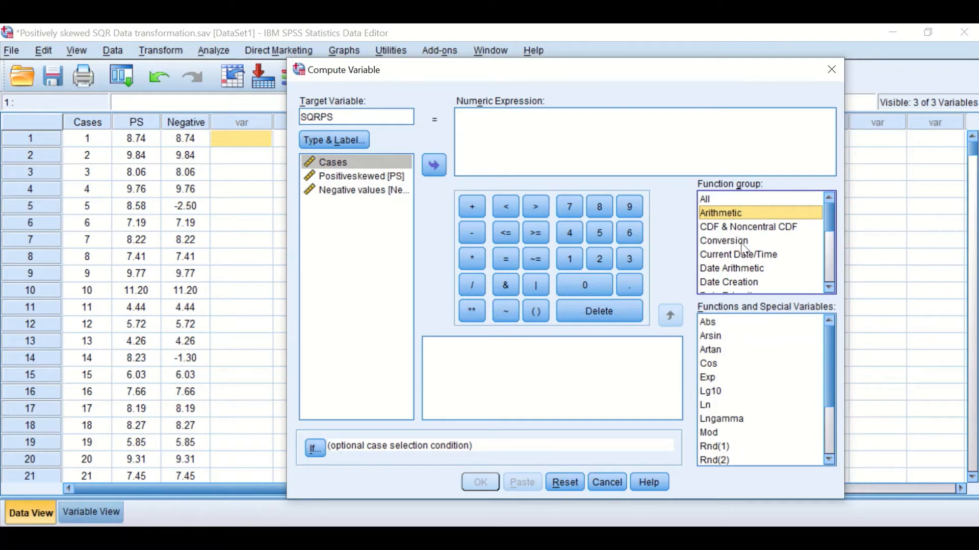
pyautogui.scroll(-1, 741, 243)
pyautogui.scroll(-2, 728, 414)
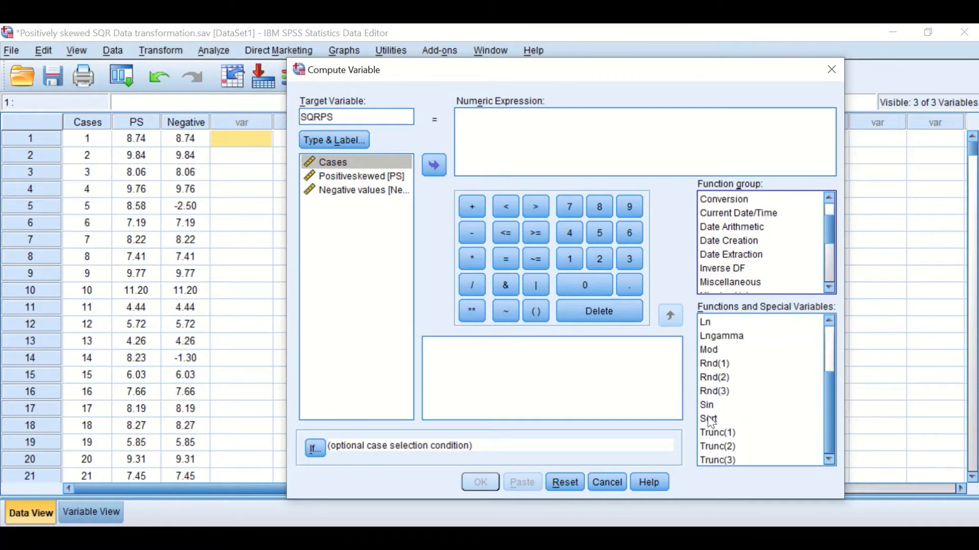
pyautogui.click(711, 419)
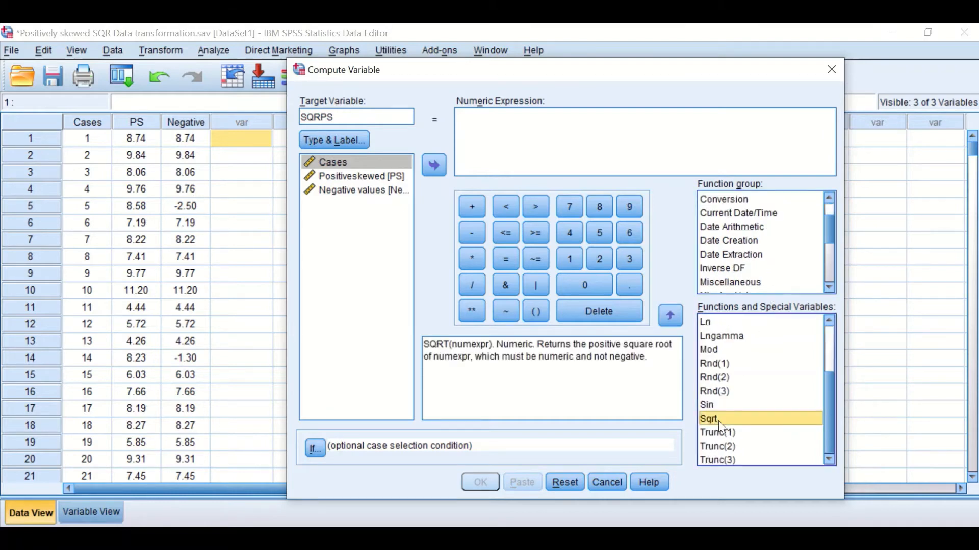
pyautogui.click(671, 316)
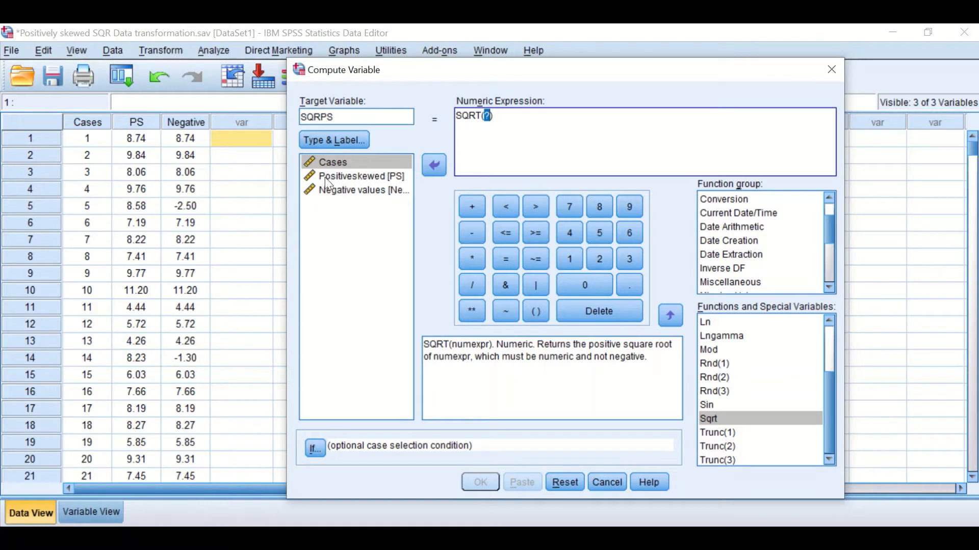
# Complete the numeric expression as SQRT(PS), compute the target variable and return to the data
pyautogui.moveTo(326, 178); pyautogui.dragTo(486, 116)
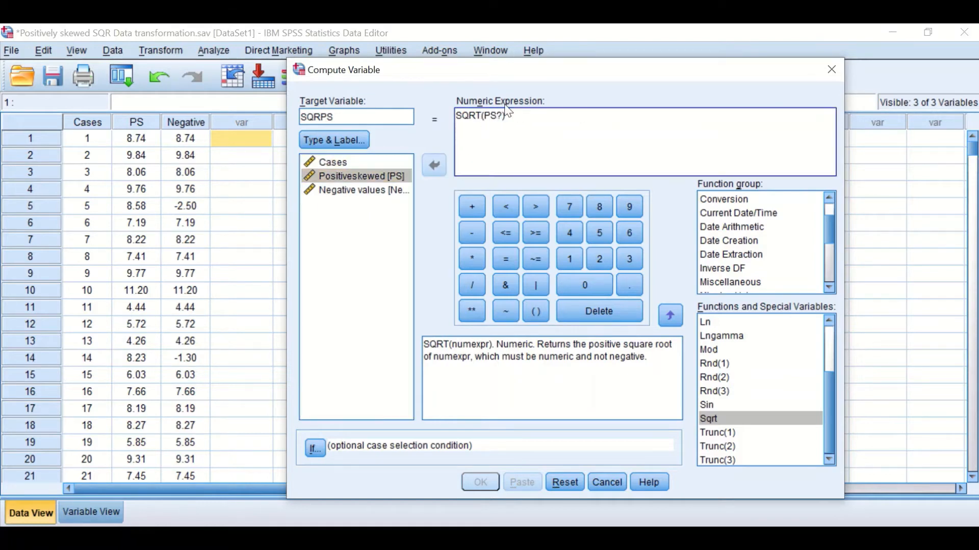
pyautogui.press('Delete')
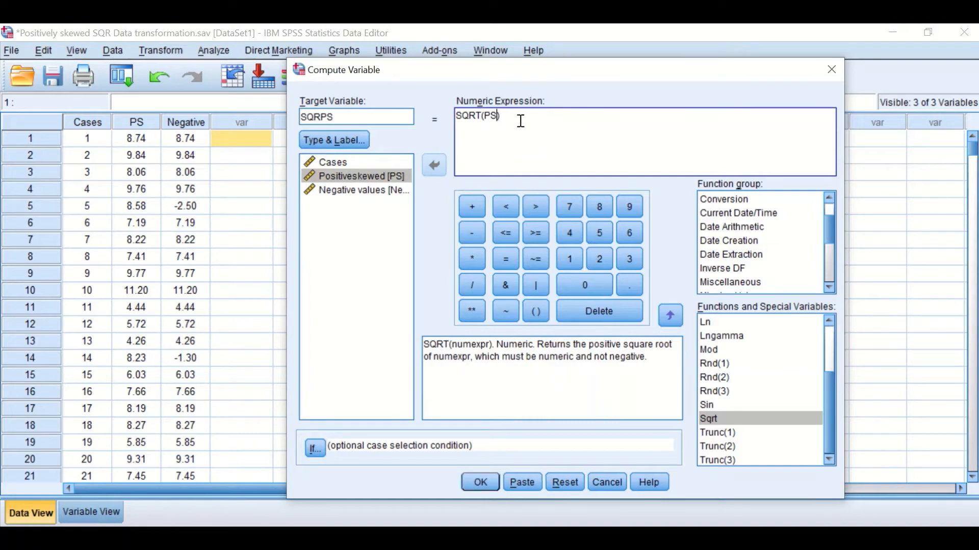
pyautogui.click(473, 487)
pyautogui.scroll(-5, 889, 310)
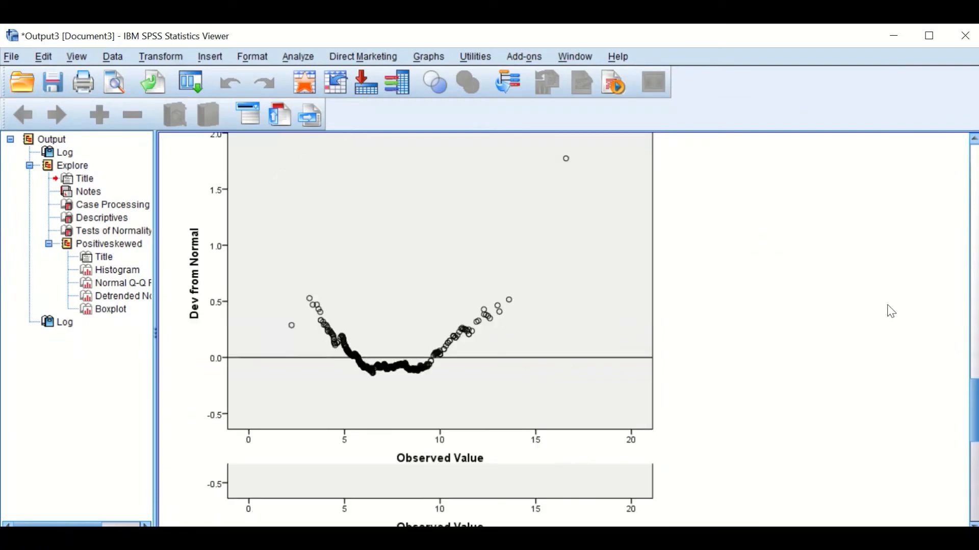
pyautogui.scroll(-5, 890, 311)
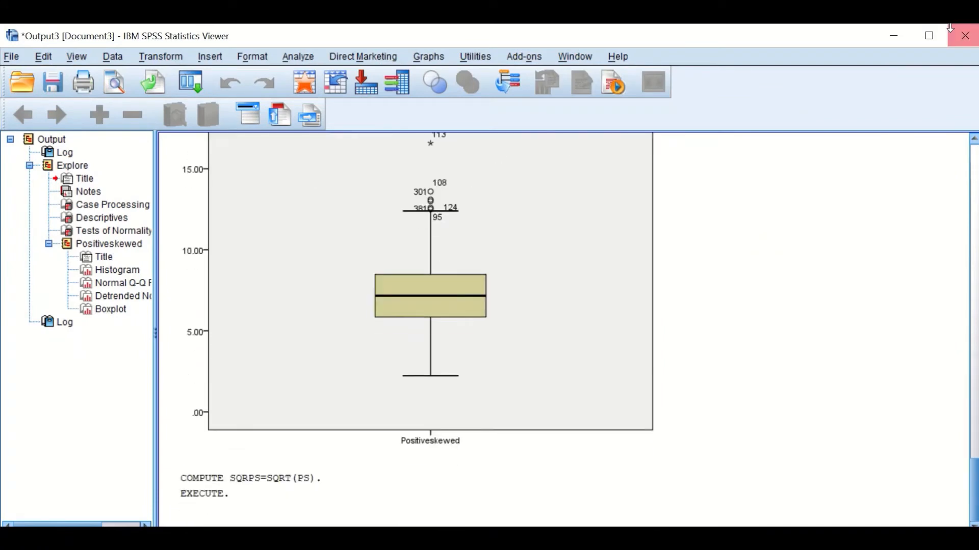
pyautogui.click(895, 36)
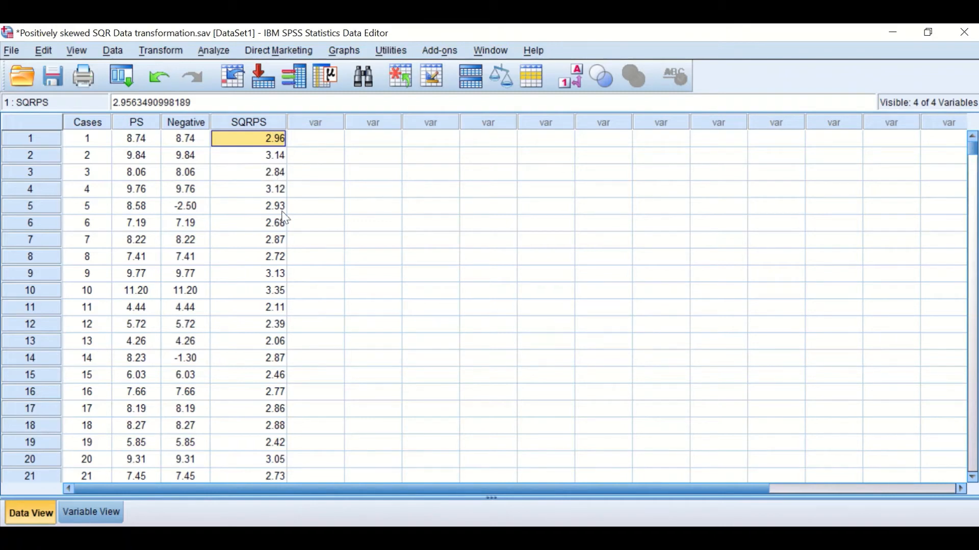
# Reopen the Explore analysis and add SQRPS to the dependent variables alongside Positiveskewed [PS]
pyautogui.click(220, 52)
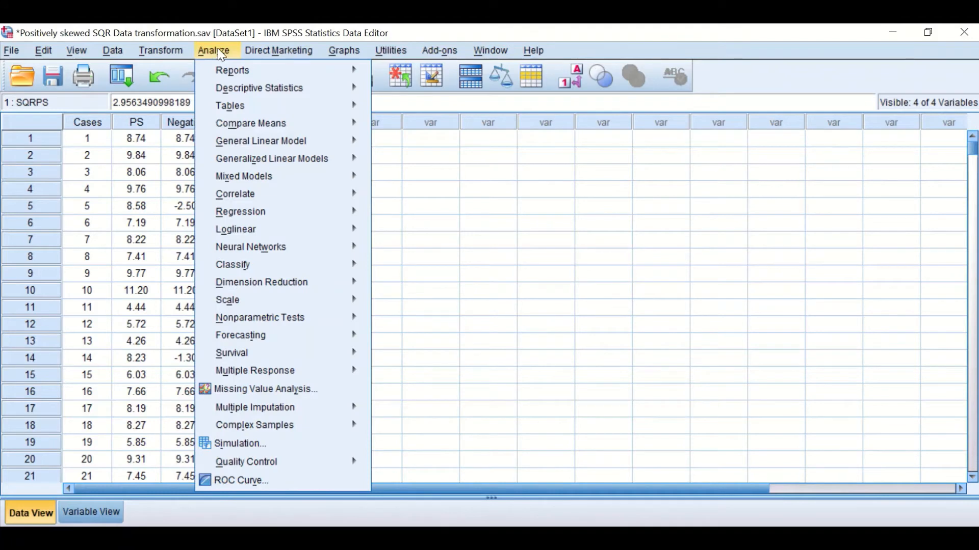
pyautogui.moveTo(230, 88)
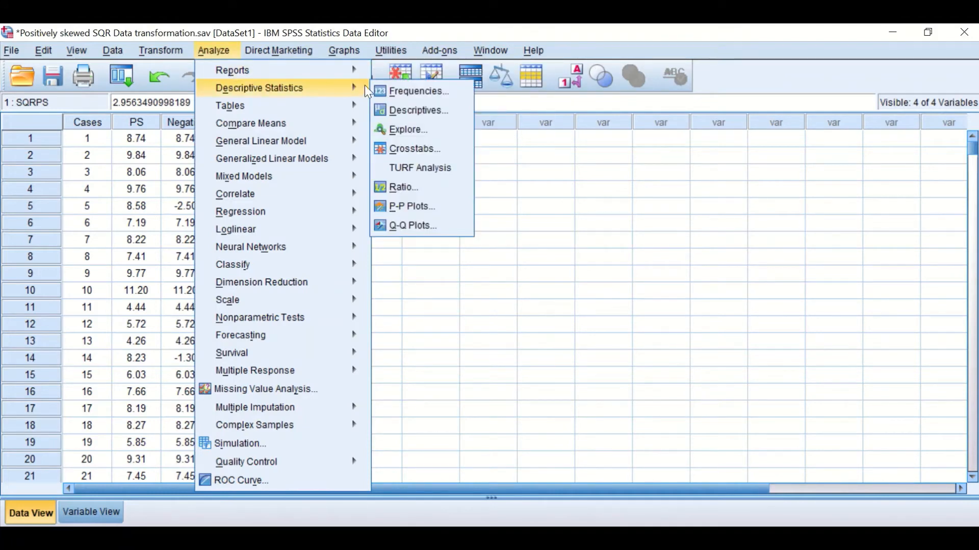
pyautogui.click(407, 130)
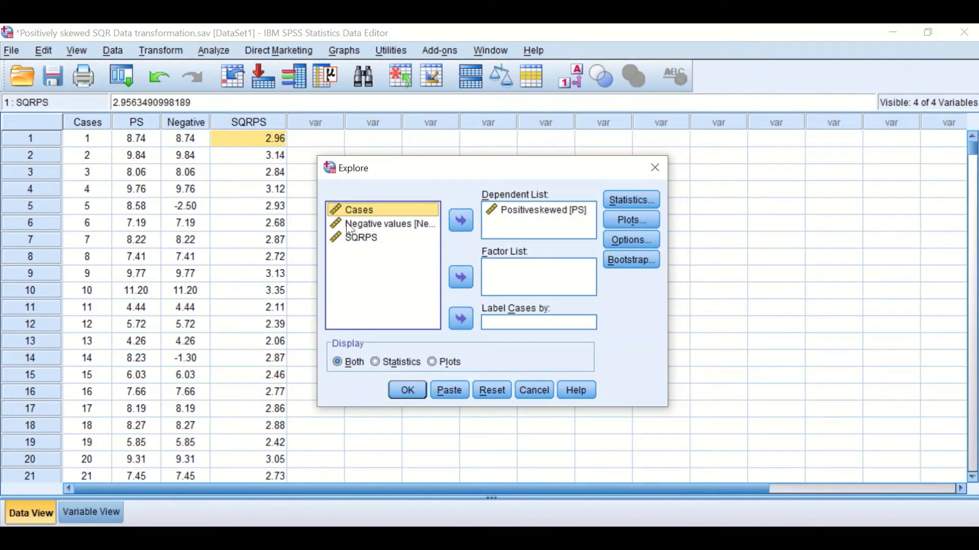
pyautogui.moveTo(352, 242); pyautogui.dragTo(510, 236)
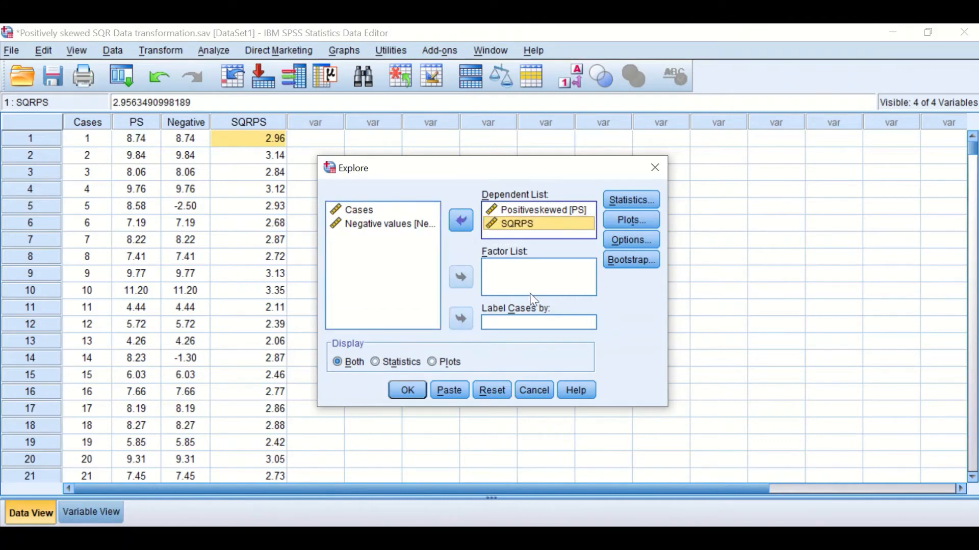
# Run the Explore analysis and compare the skewness, kurtosis and normality tests of Positiveskewed and SQRPS
pyautogui.click(407, 391)
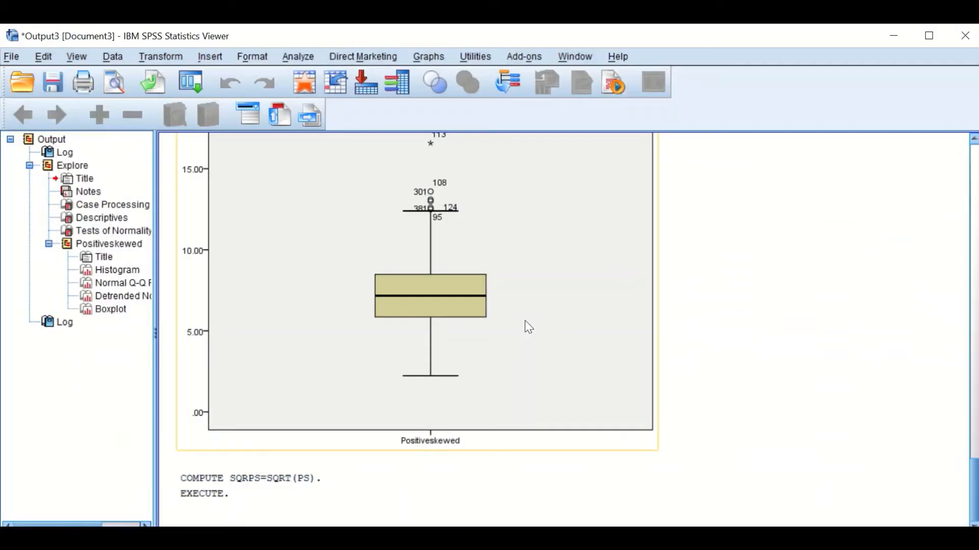
pyautogui.scroll(-8, 528, 326)
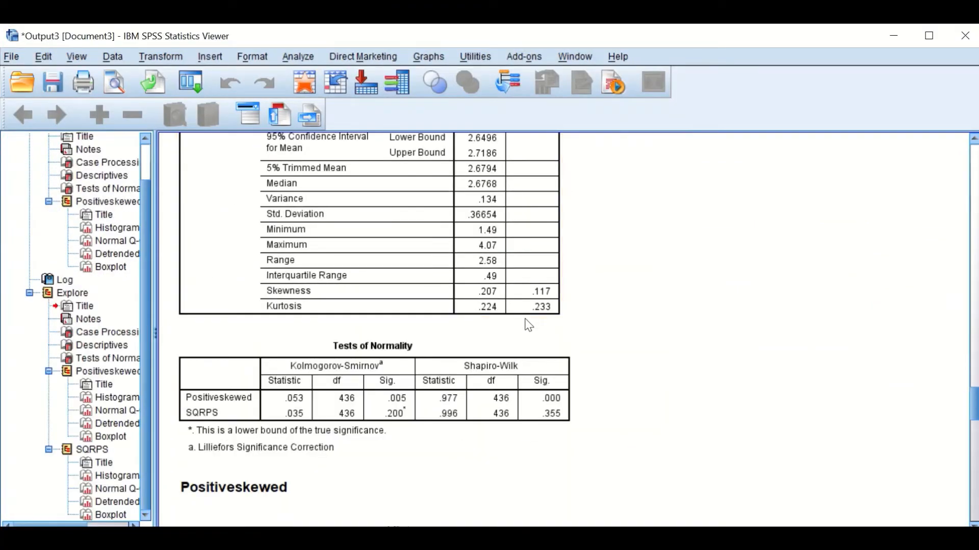
pyautogui.scroll(5, 528, 325)
pyautogui.scroll(2, 528, 326)
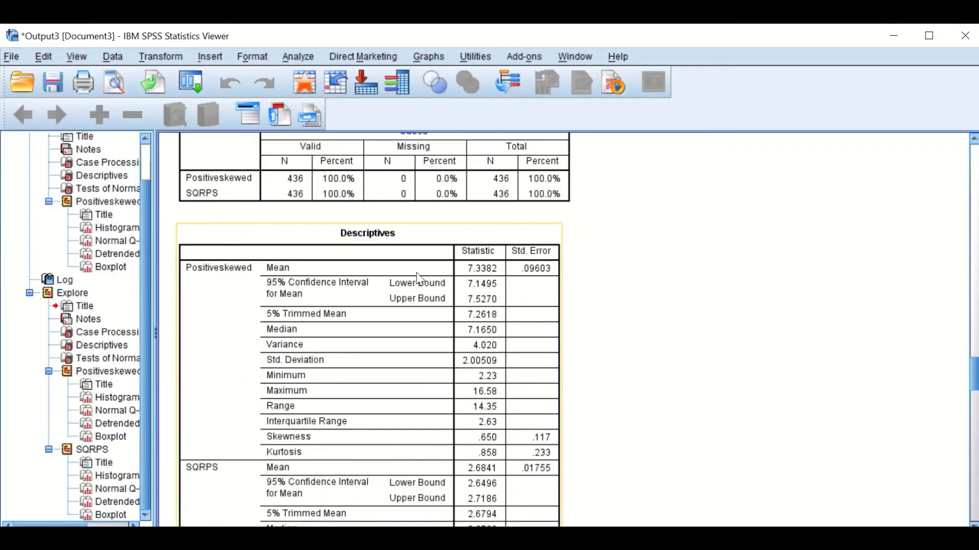
pyautogui.scroll(-2, 419, 283)
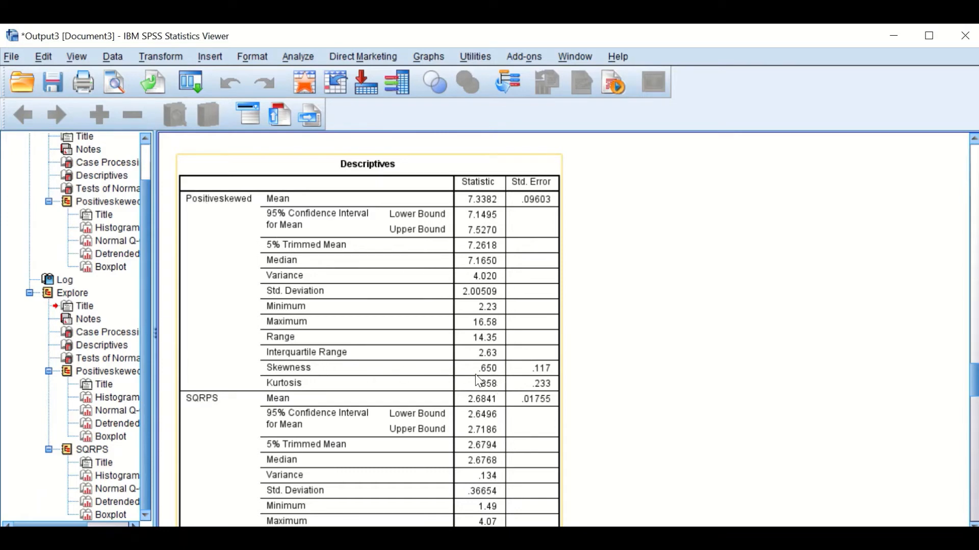
pyautogui.scroll(-3, 509, 375)
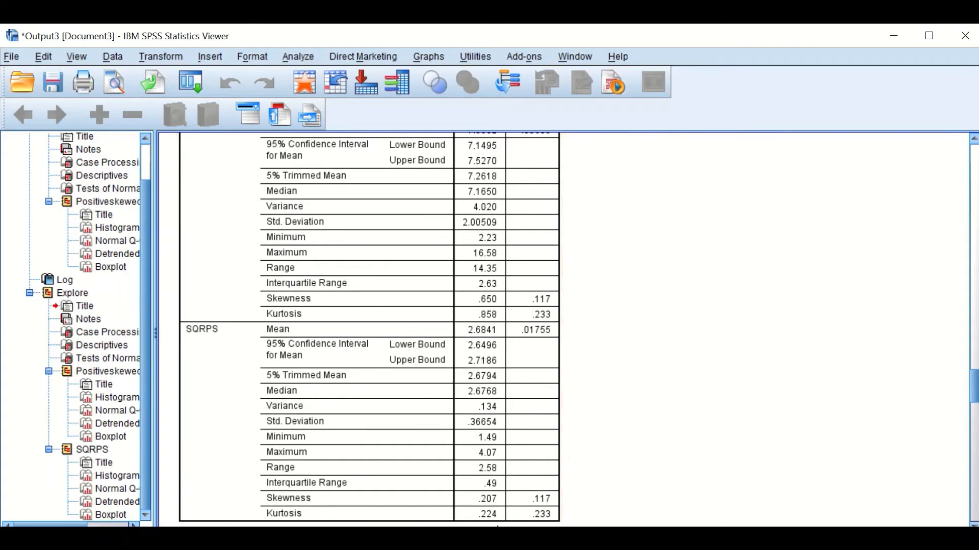
pyautogui.scroll(-3, 489, 490)
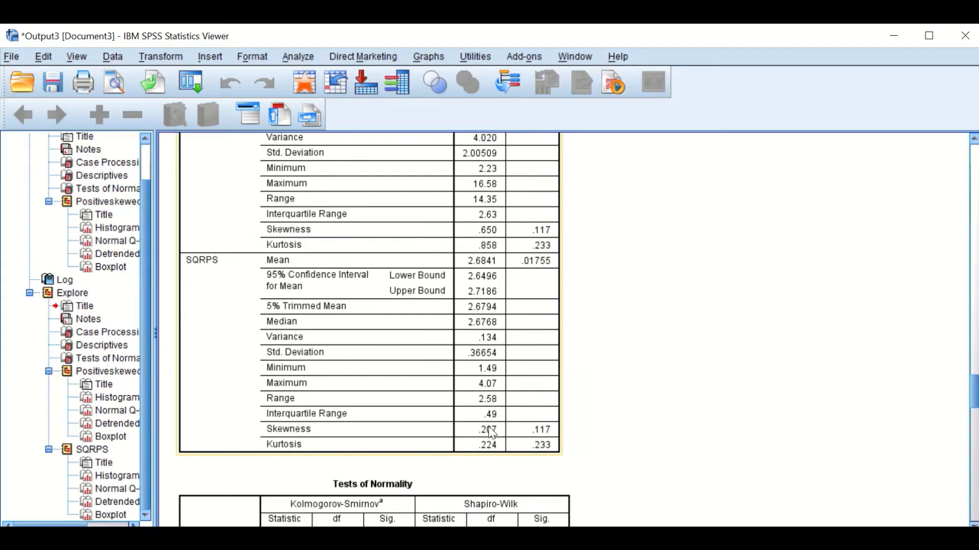
pyautogui.scroll(-6, 491, 432)
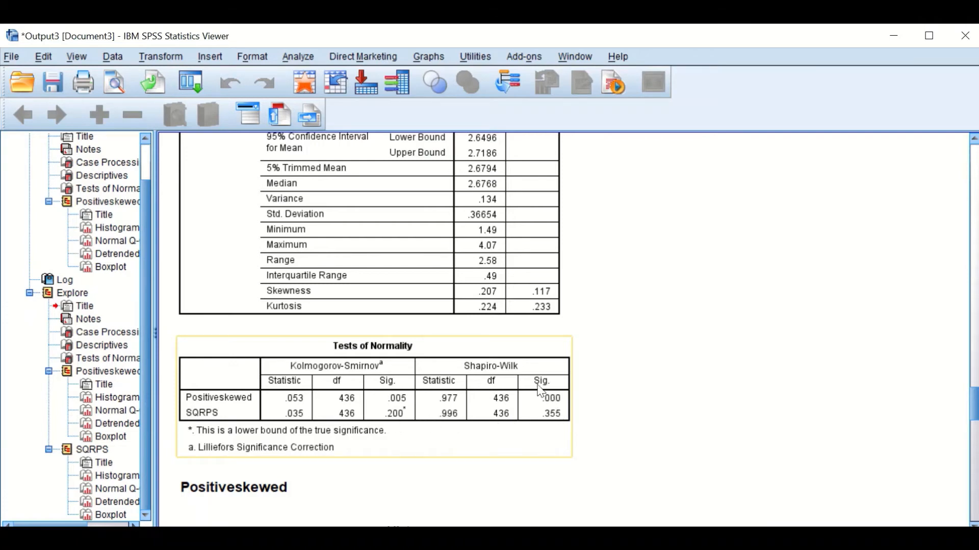
# Compare the histograms and normal Q-Q plots of Positiveskewed and SQRPS, and close the output without saving it
pyautogui.scroll(-5, 534, 414)
pyautogui.scroll(-2, 533, 421)
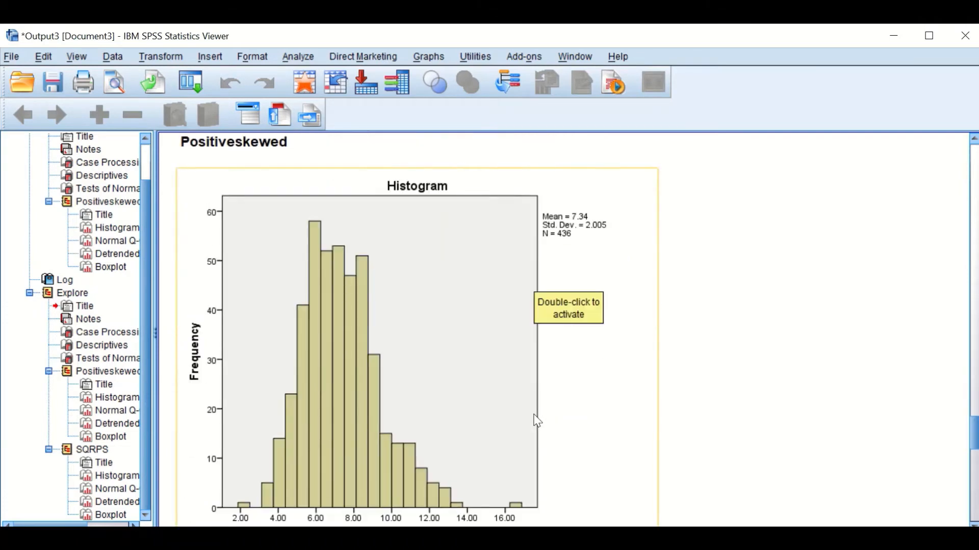
pyautogui.scroll(-6, 536, 420)
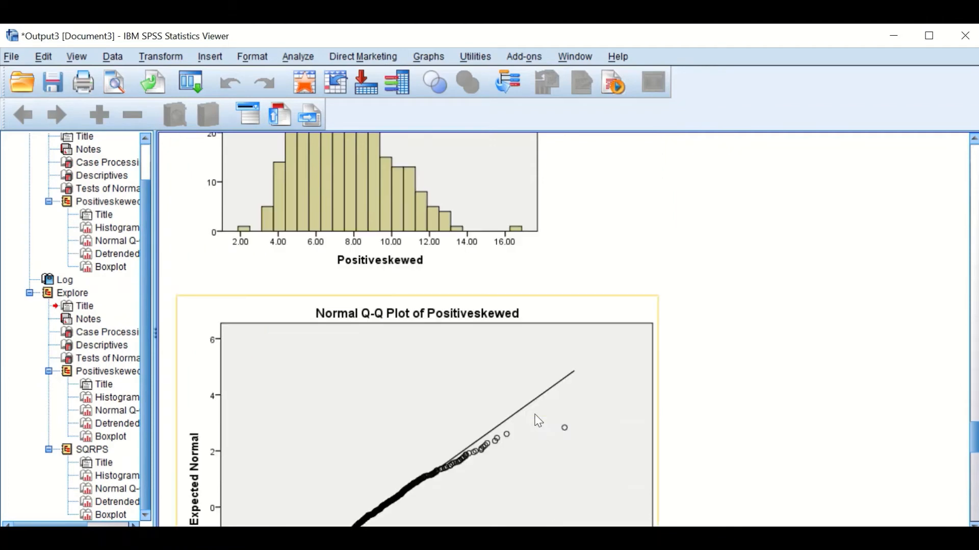
pyautogui.scroll(3, 538, 420)
pyautogui.scroll(-4, 540, 420)
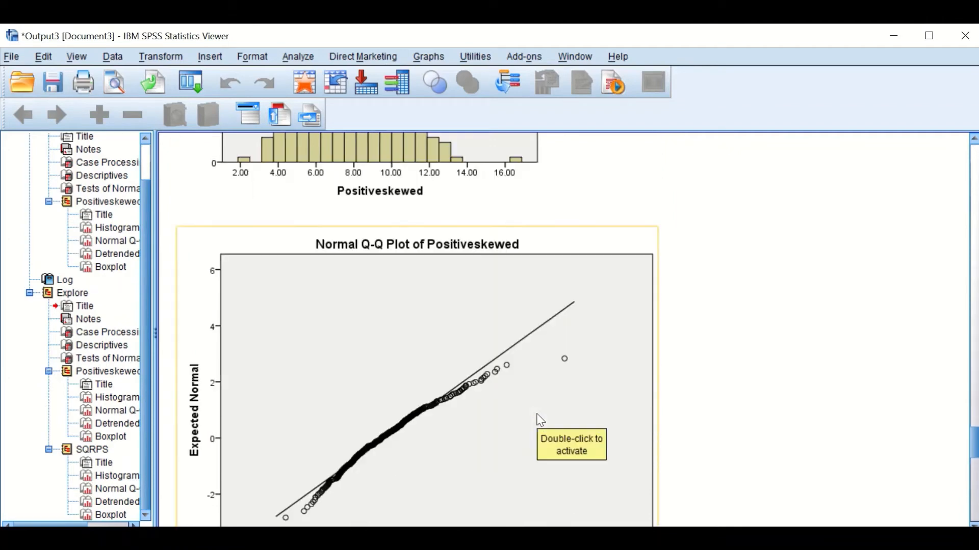
pyautogui.scroll(-14, 537, 418)
pyautogui.scroll(-15, 544, 419)
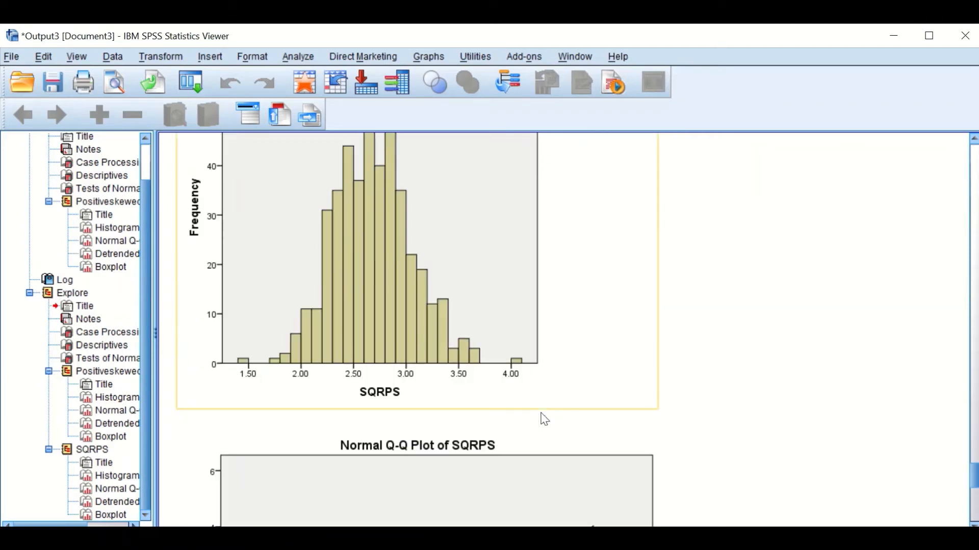
pyautogui.scroll(2, 571, 400)
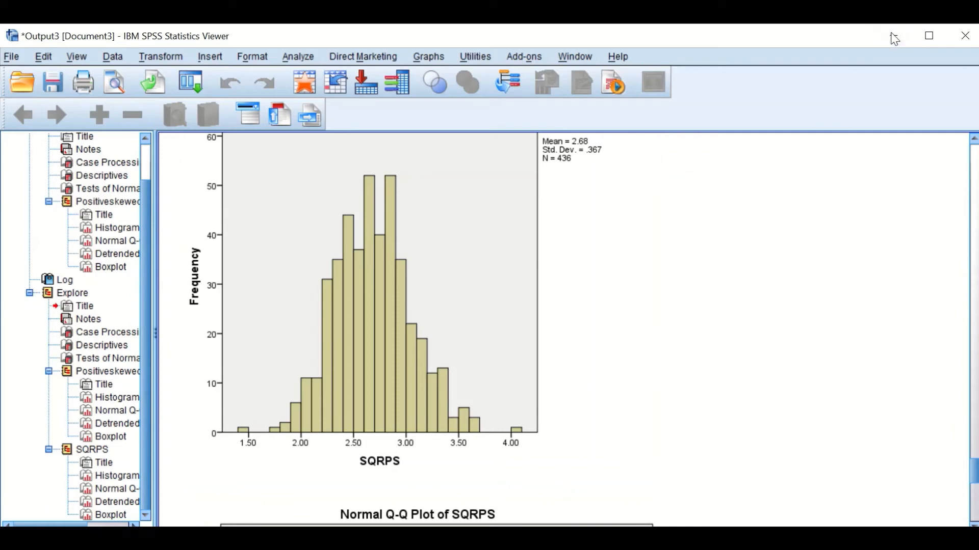
pyautogui.click(965, 36)
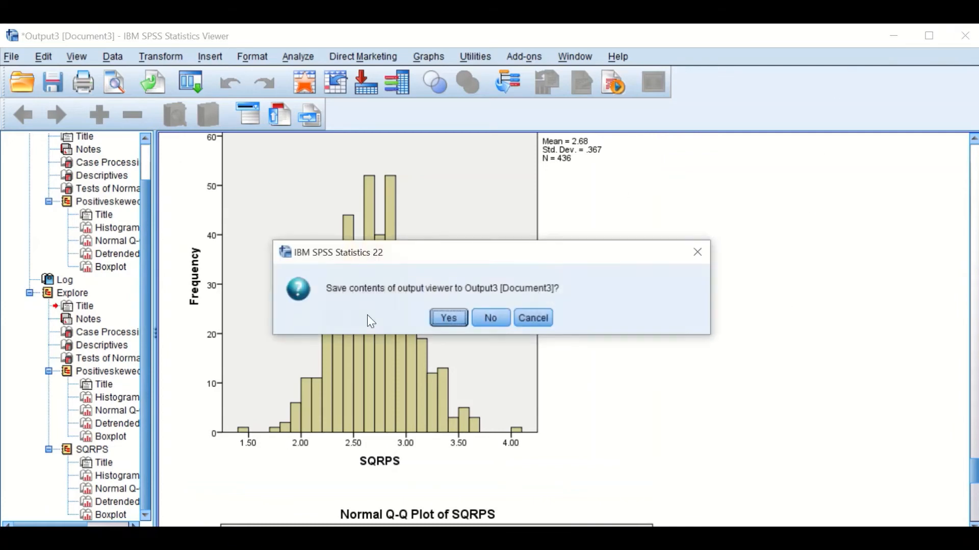
pyautogui.click(490, 321)
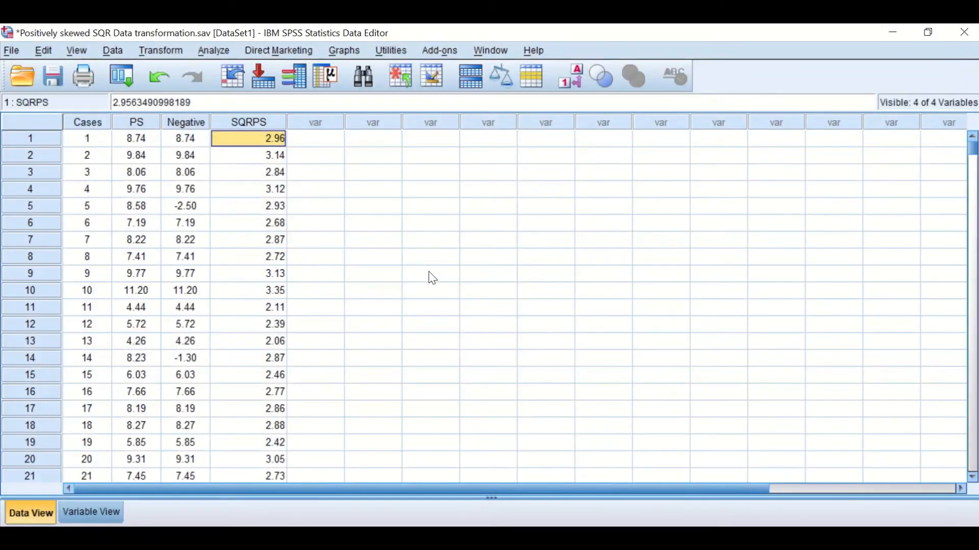
# Examine the negative entries for cases 5 and 14 in the Negative column
pyautogui.click(319, 161)
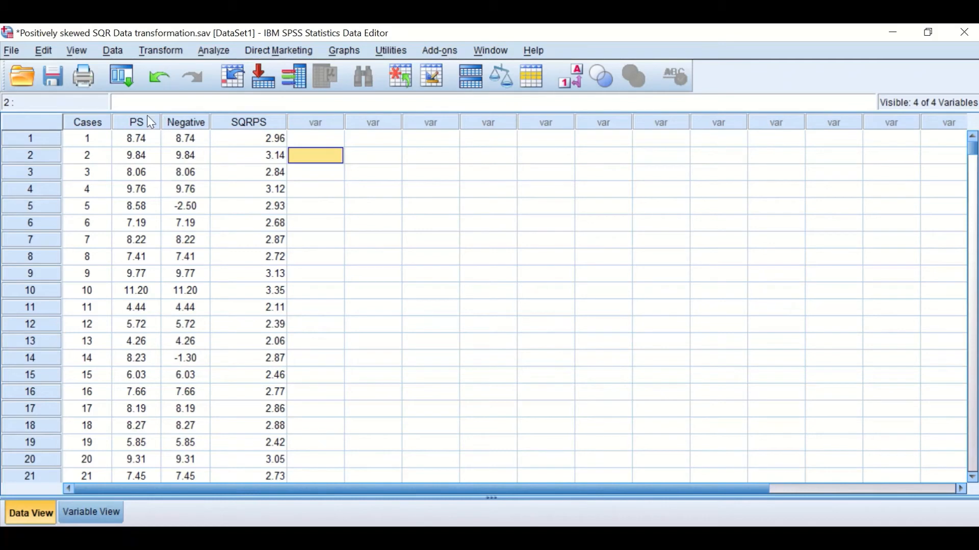
pyautogui.click(194, 210)
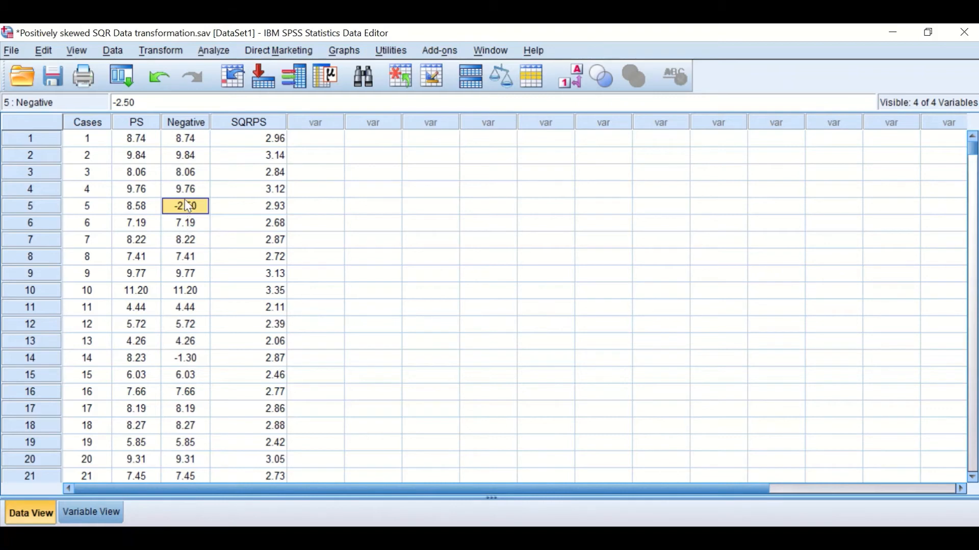
pyautogui.click(184, 359)
pyautogui.click(187, 207)
pyautogui.click(188, 360)
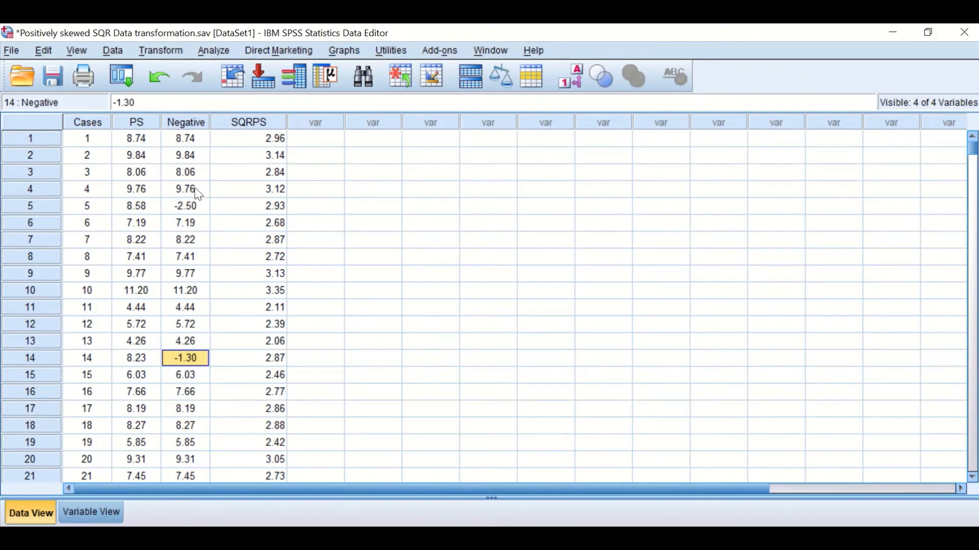
pyautogui.click(372, 174)
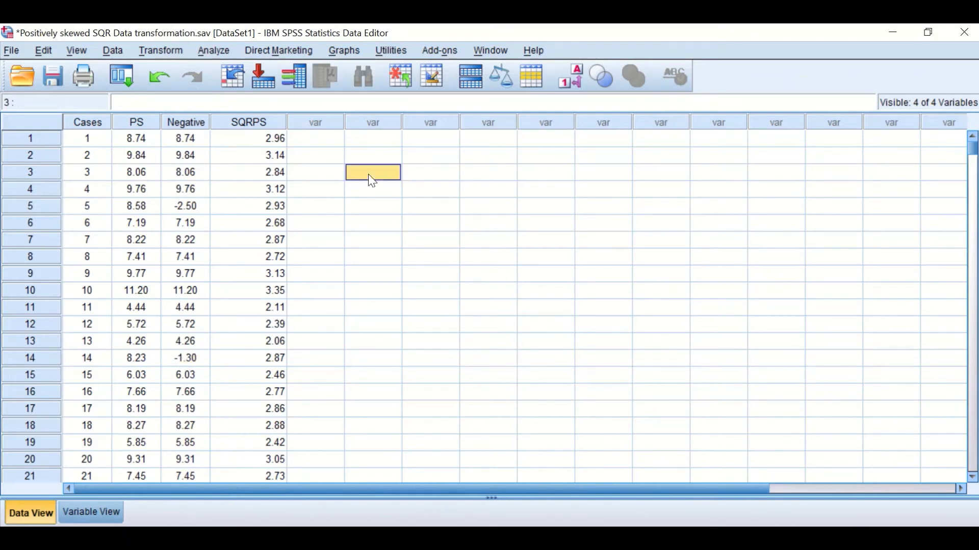
# Start a Compute Variable definition with the previous settings cleared and name the target variable SQRTNegative
pyautogui.click(162, 51)
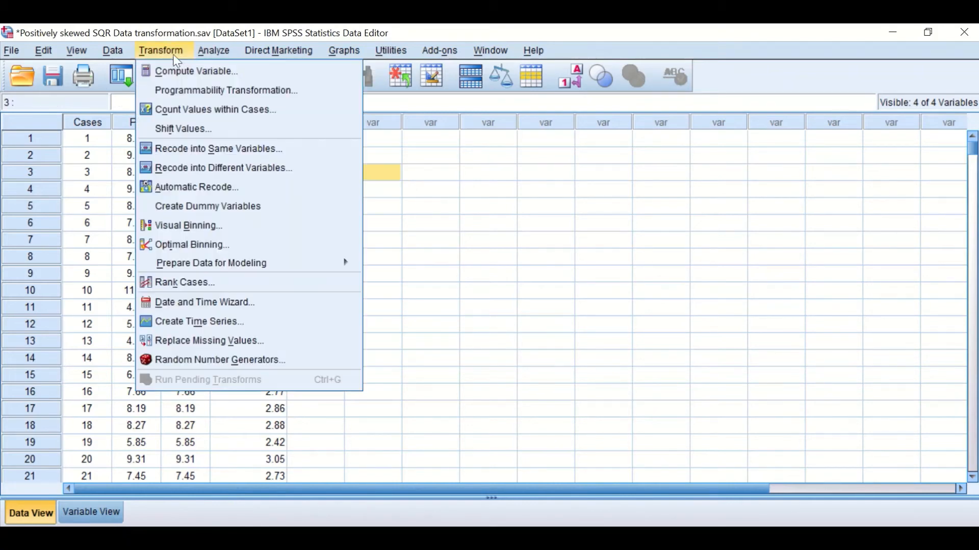
pyautogui.click(194, 73)
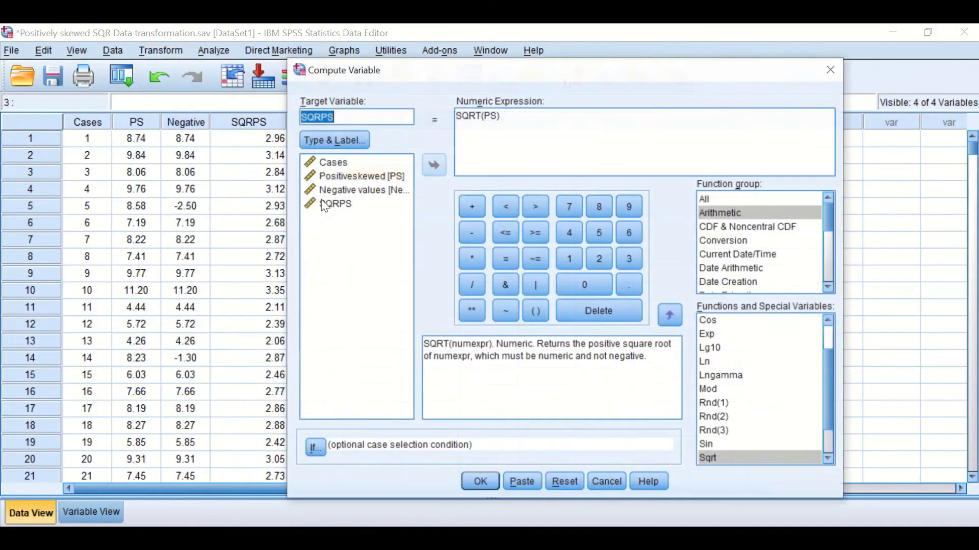
pyautogui.click(571, 479)
pyautogui.moveTo(356, 82); pyautogui.dragTo(495, 81)
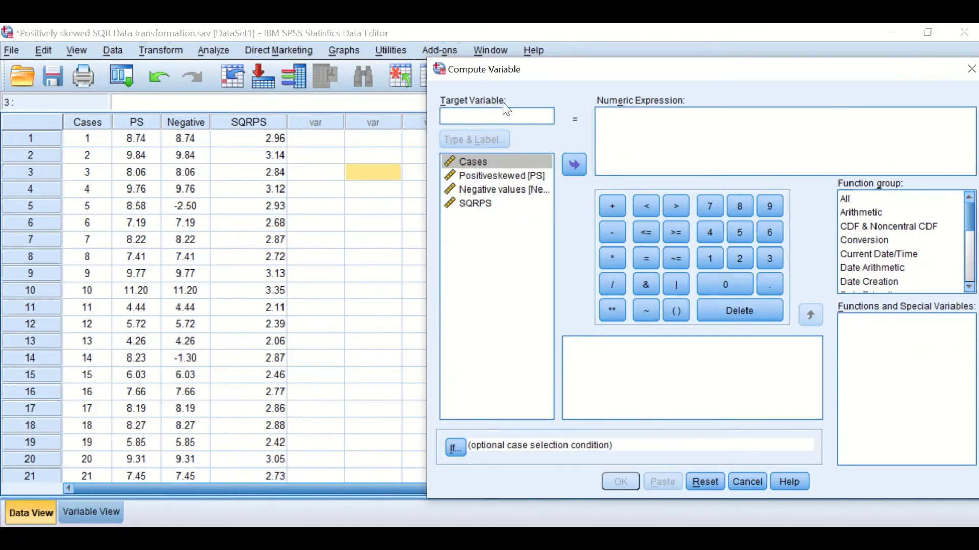
pyautogui.write('SQR')
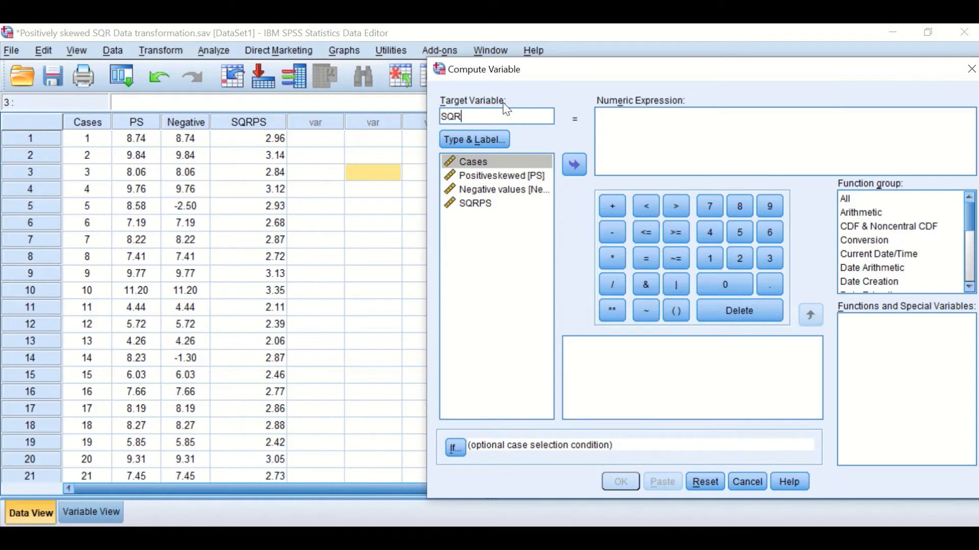
pyautogui.write('TNegative')
pyautogui.moveTo(862, 74); pyautogui.dragTo(731, 68)
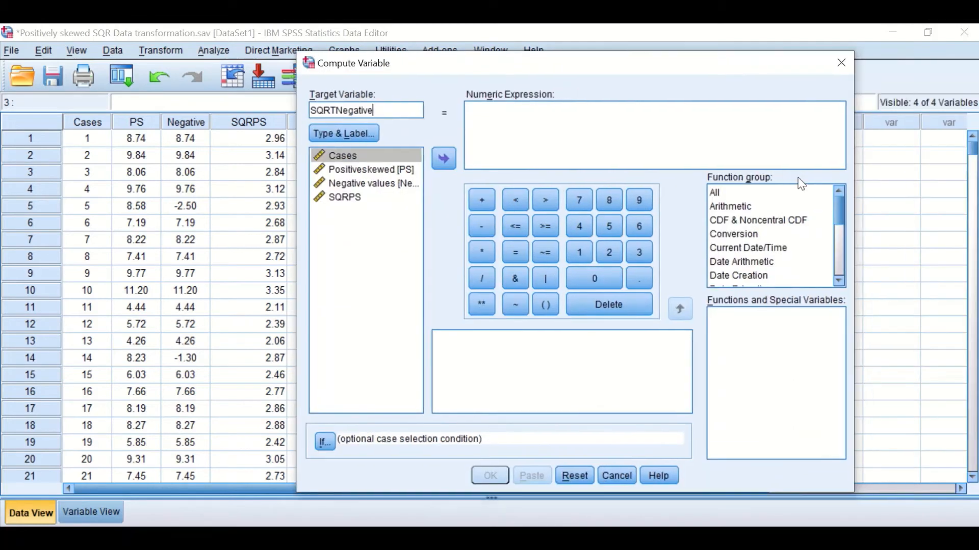
# Build the numeric expression SQRT(Negative) from the arithmetic Sqrt function and the Negative values variable
pyautogui.click(735, 207)
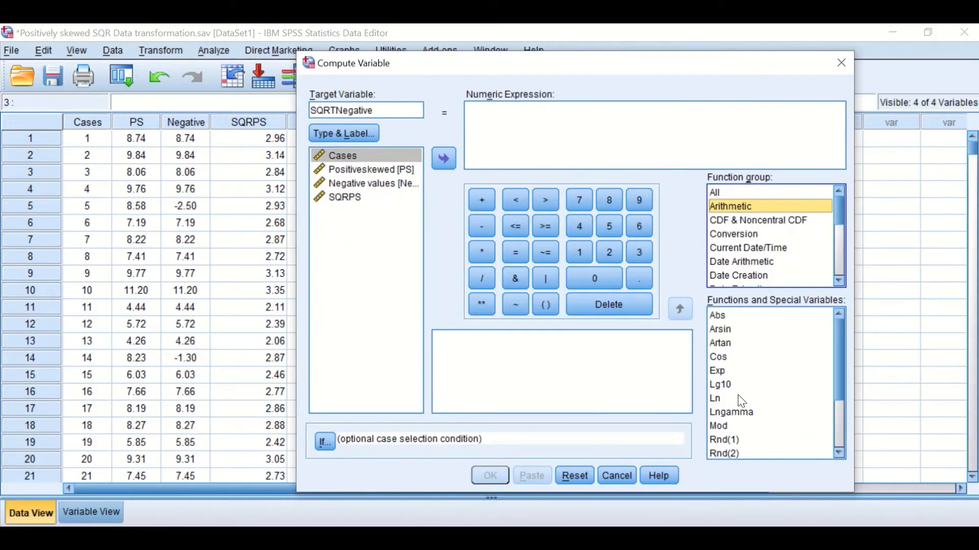
pyautogui.scroll(-2, 734, 438)
pyautogui.click(718, 413)
pyautogui.moveTo(718, 412); pyautogui.dragTo(512, 122)
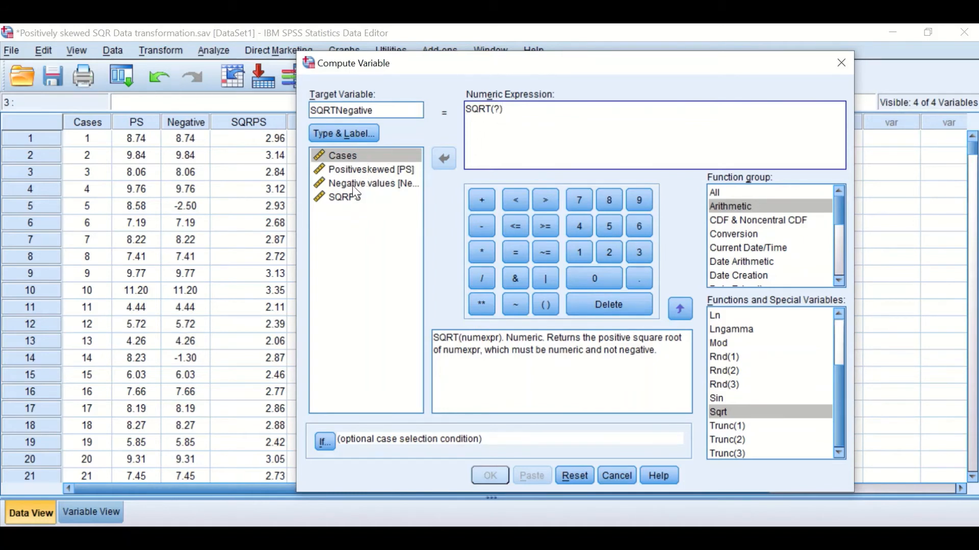
pyautogui.doubleClick(499, 110)
pyautogui.press('BackSpace')
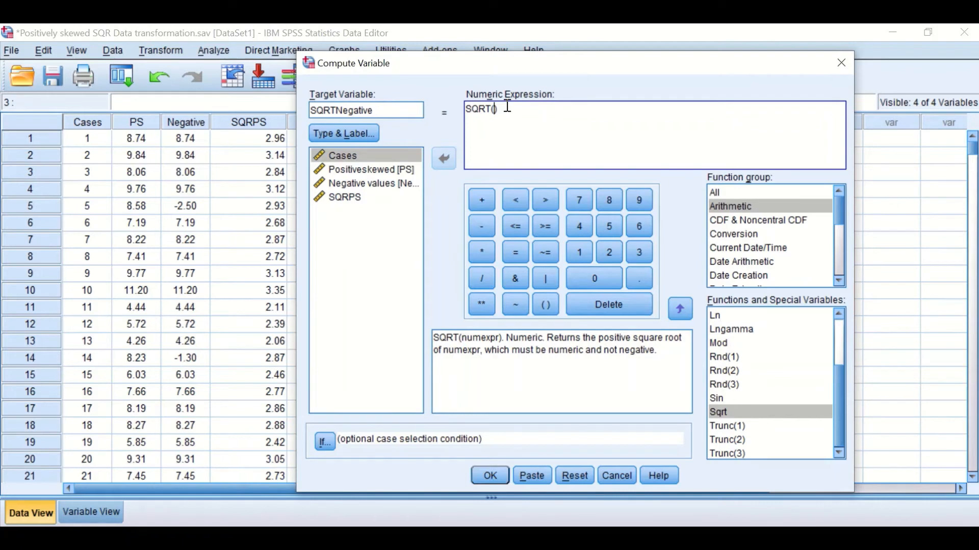
pyautogui.click(353, 185)
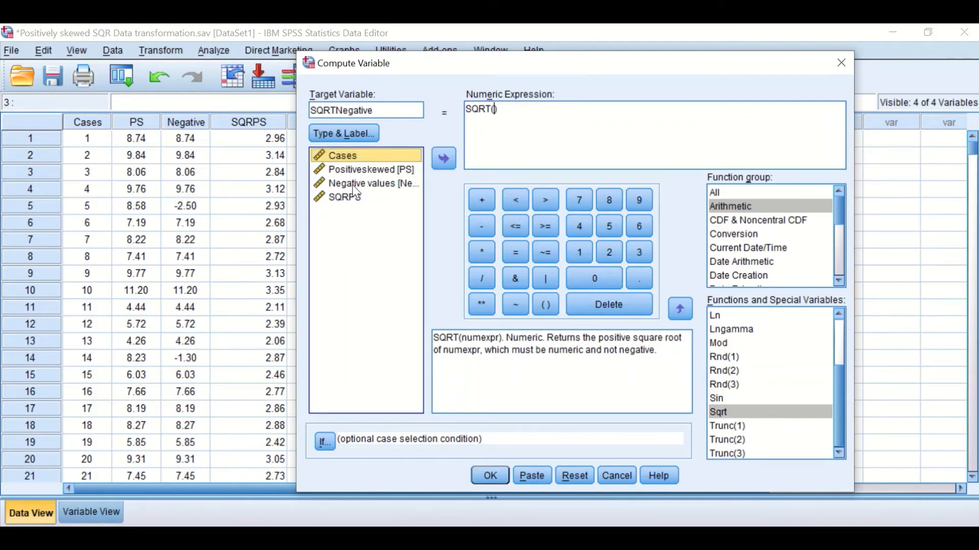
pyautogui.click(443, 157)
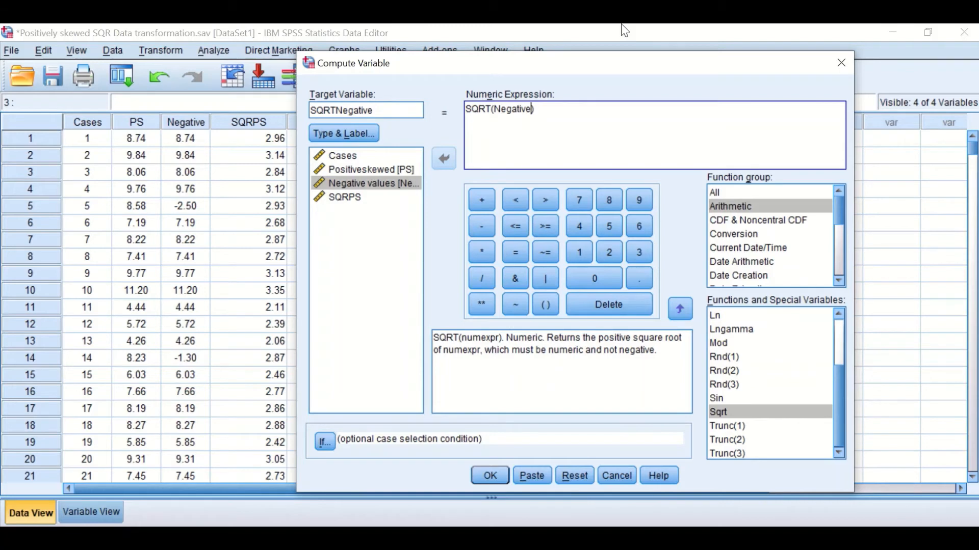
# Add 4 to Negative inside the square-root expression, compute SQRTNegative and return to the data
pyautogui.moveTo(655, 67); pyautogui.dragTo(773, 60)
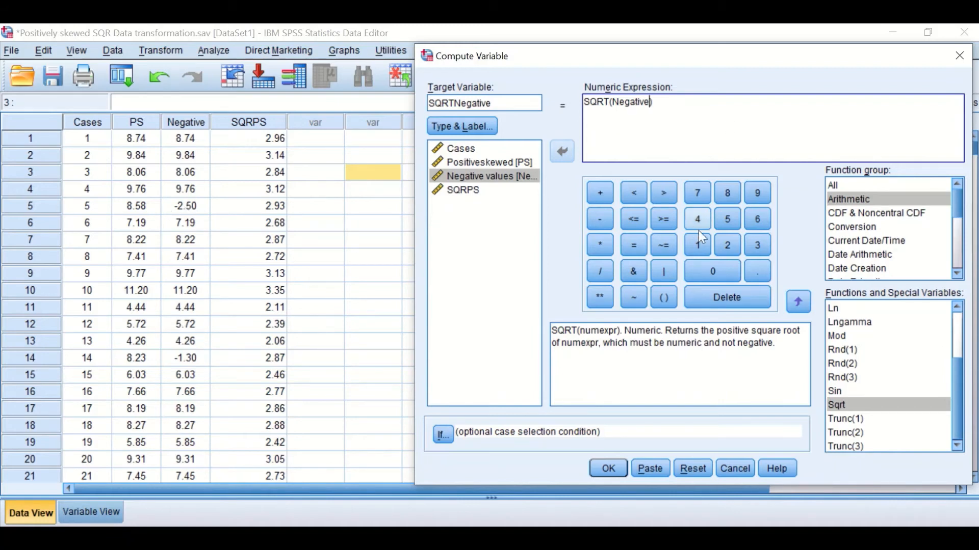
pyautogui.click(600, 194)
pyautogui.write('4')
pyautogui.click(605, 467)
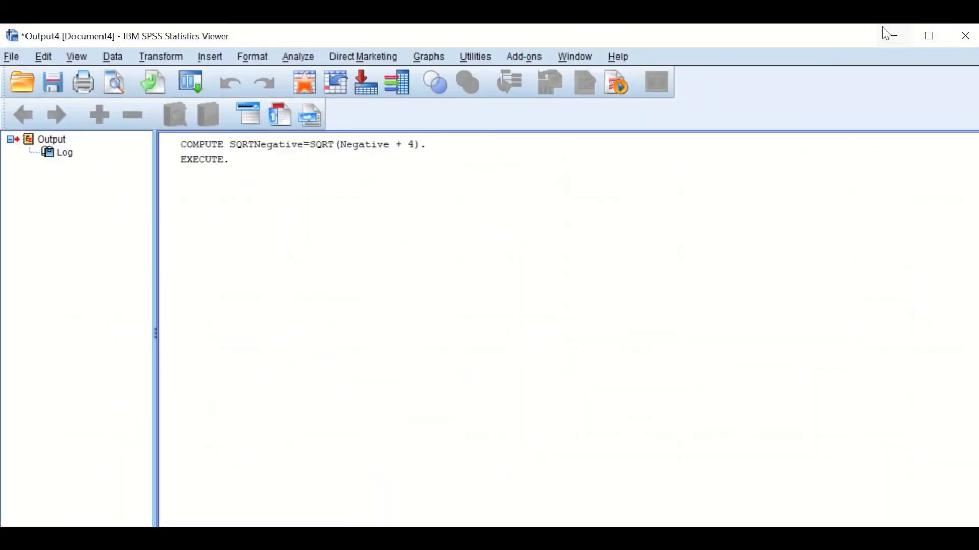
pyautogui.click(893, 36)
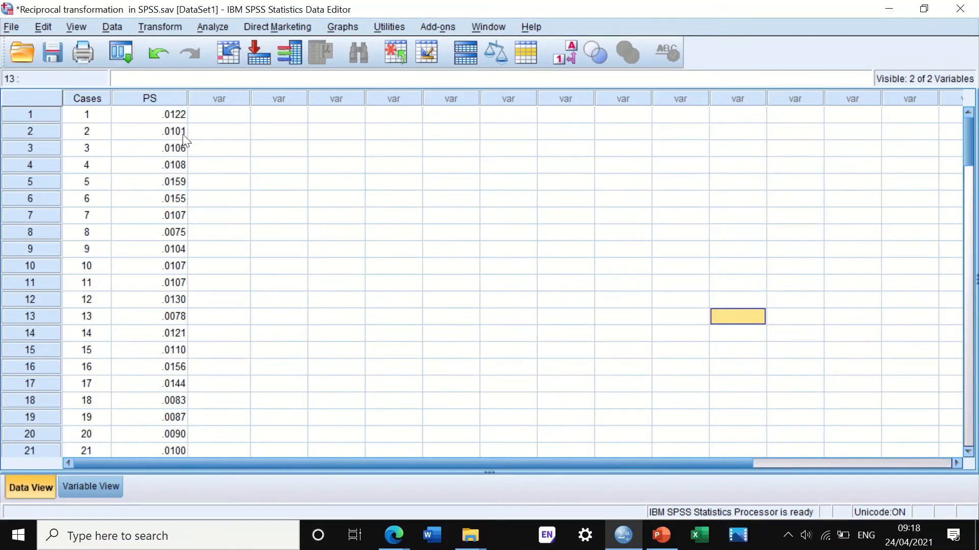
# Start an Explore analysis with the previous settings cleared and add PS as the dependent variable
pyautogui.click(275, 163)
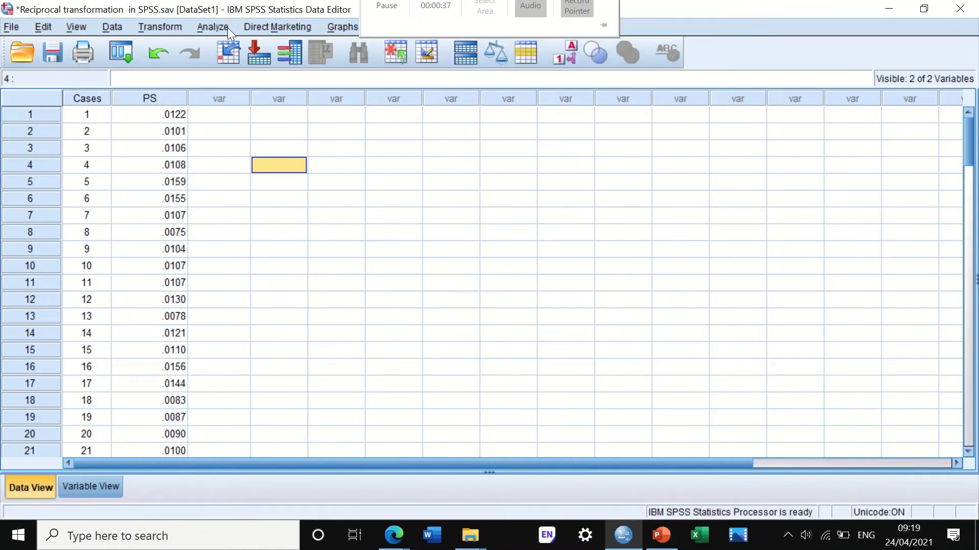
pyautogui.click(210, 27)
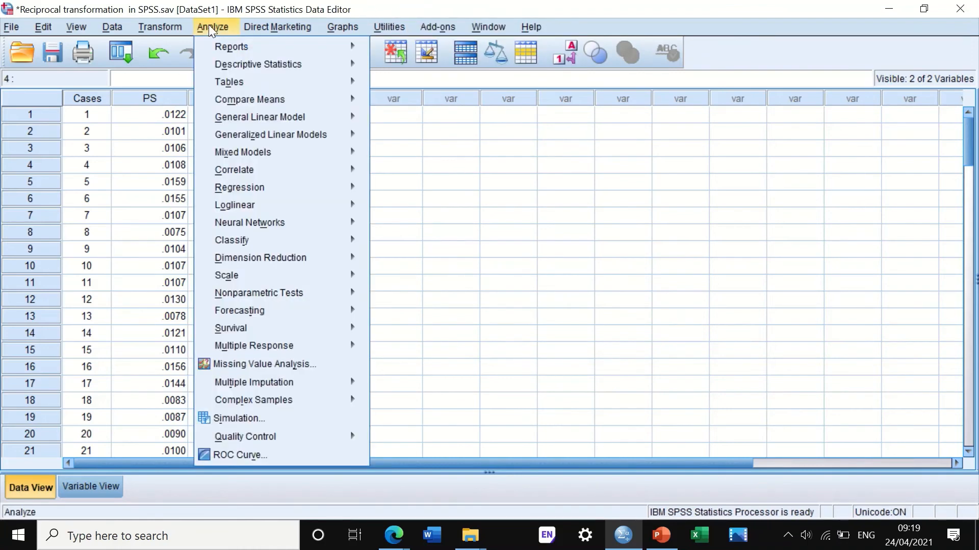
pyautogui.moveTo(228, 64)
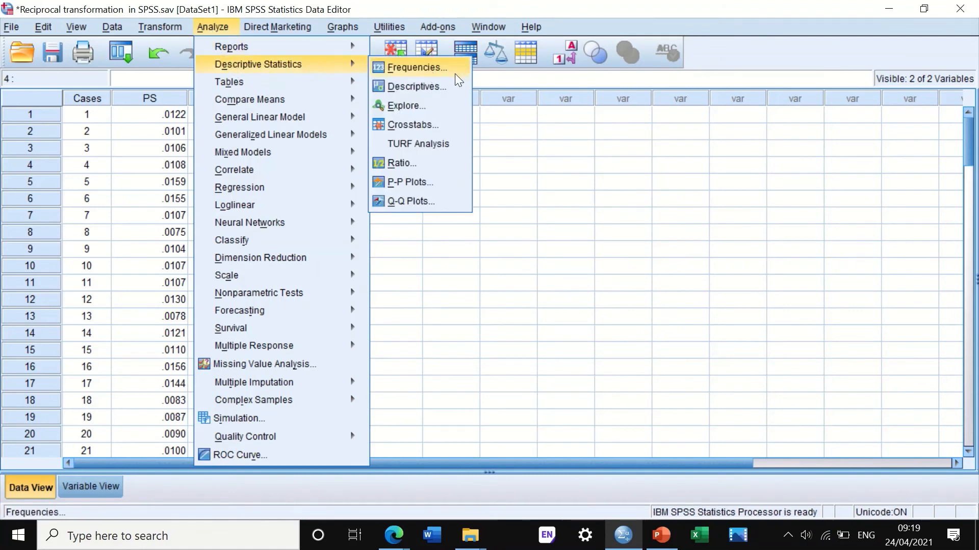
pyautogui.click(412, 106)
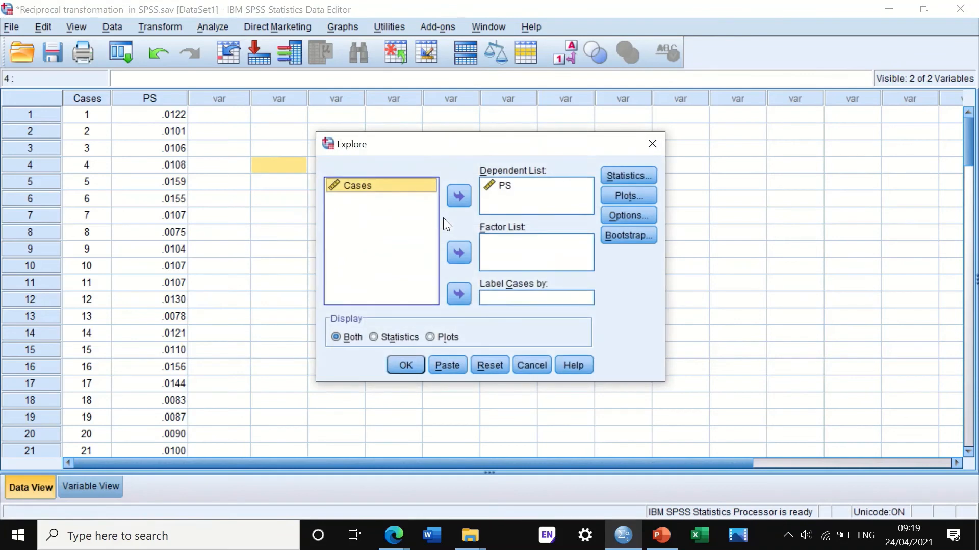
pyautogui.click(489, 365)
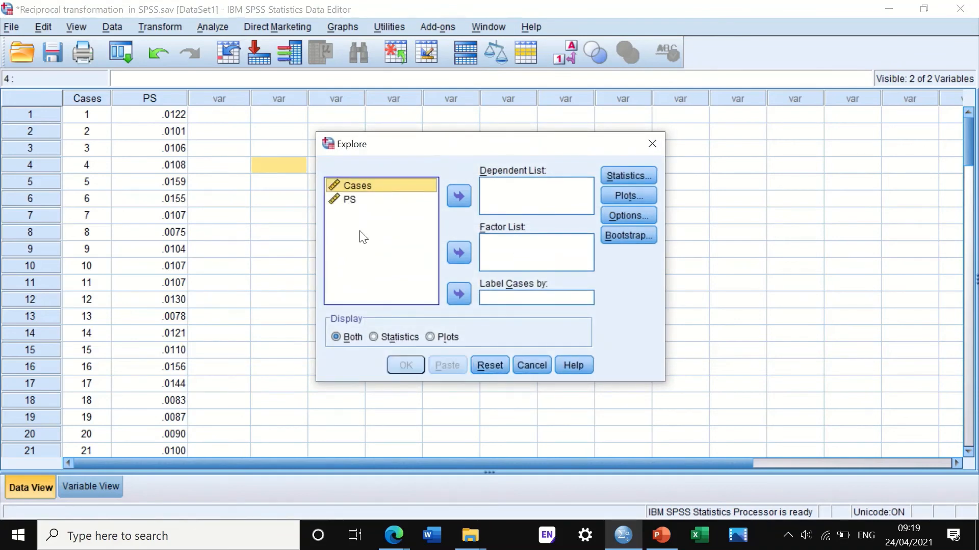
pyautogui.click(351, 202)
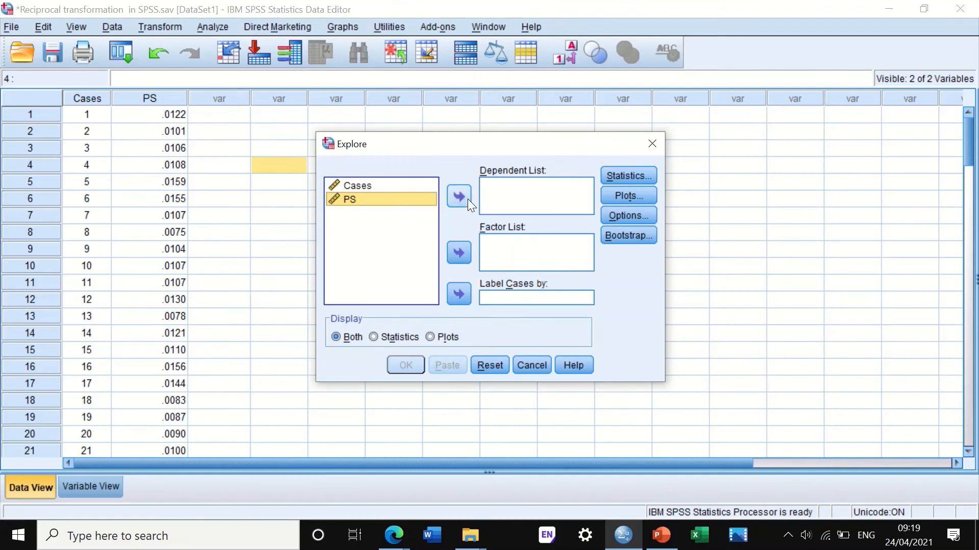
pyautogui.click(457, 195)
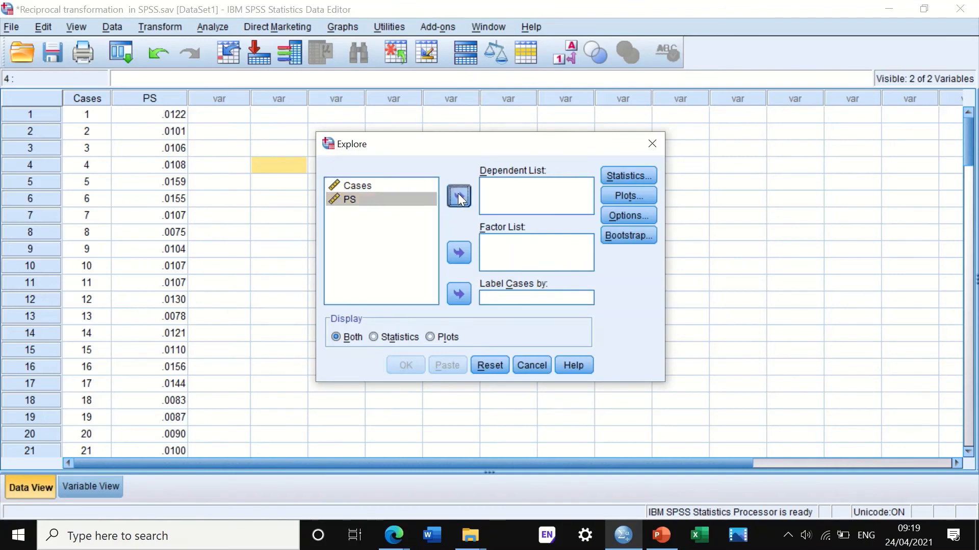
# Set the Explore plots to a histogram and normality plots with tests, without stem-and-leaf, and run the analysis
pyautogui.click(620, 192)
pyautogui.click(531, 185)
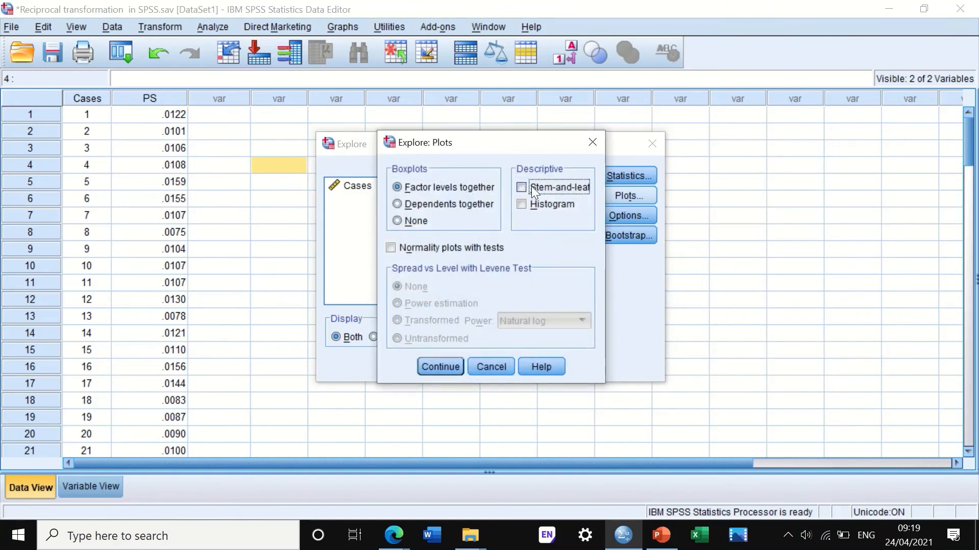
pyautogui.click(524, 202)
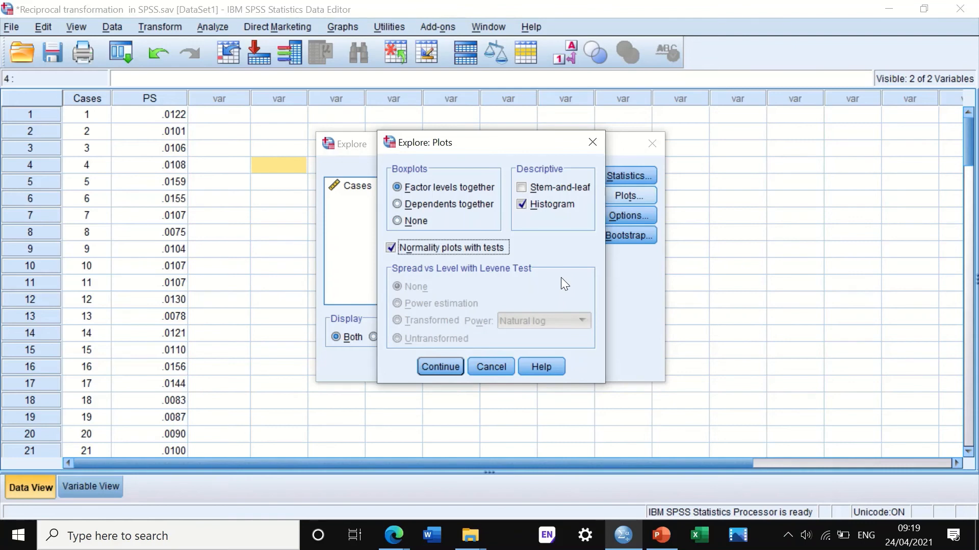
pyautogui.click(441, 366)
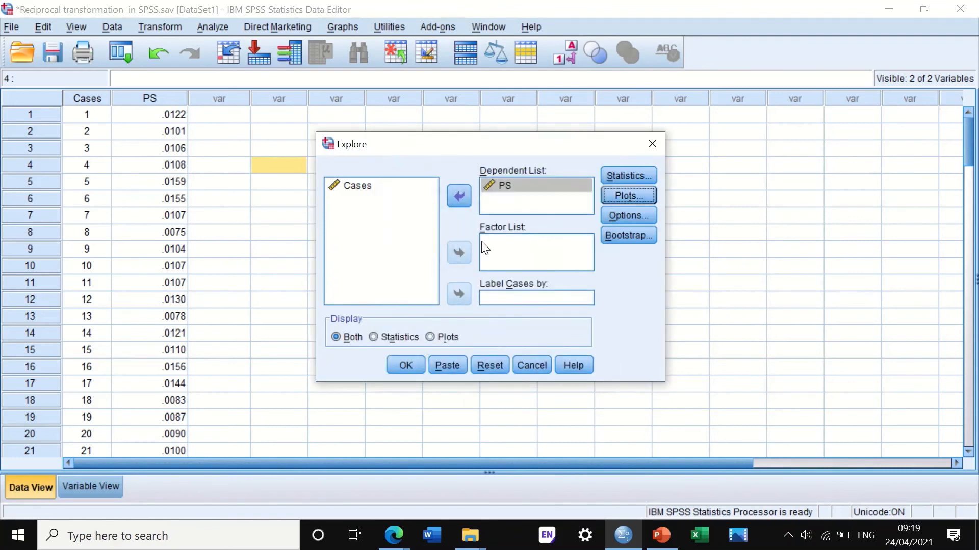
pyautogui.click(406, 363)
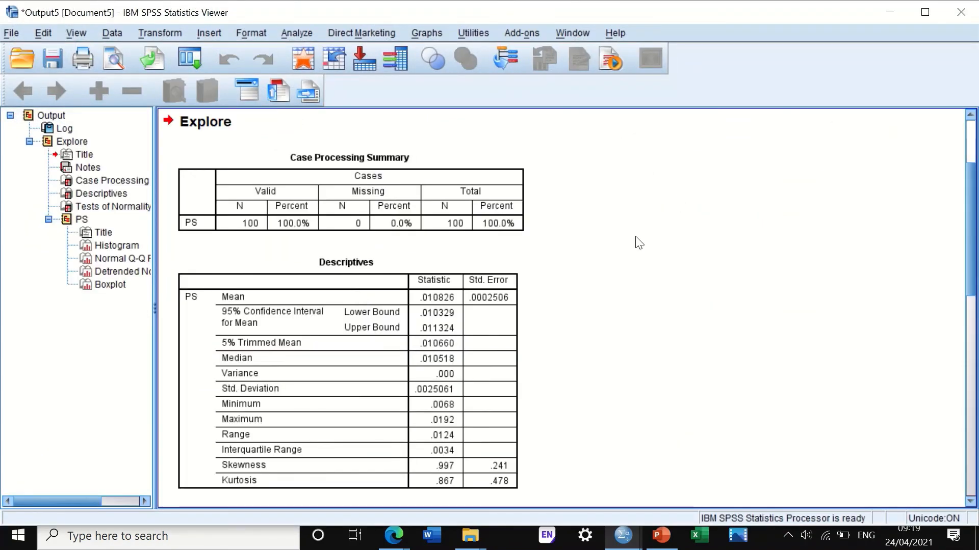
# Examine the skewness and kurtosis of PS in the Descriptives table and the Tests of Normality results
pyautogui.scroll(-10, 684, 214)
pyautogui.scroll(14, 685, 225)
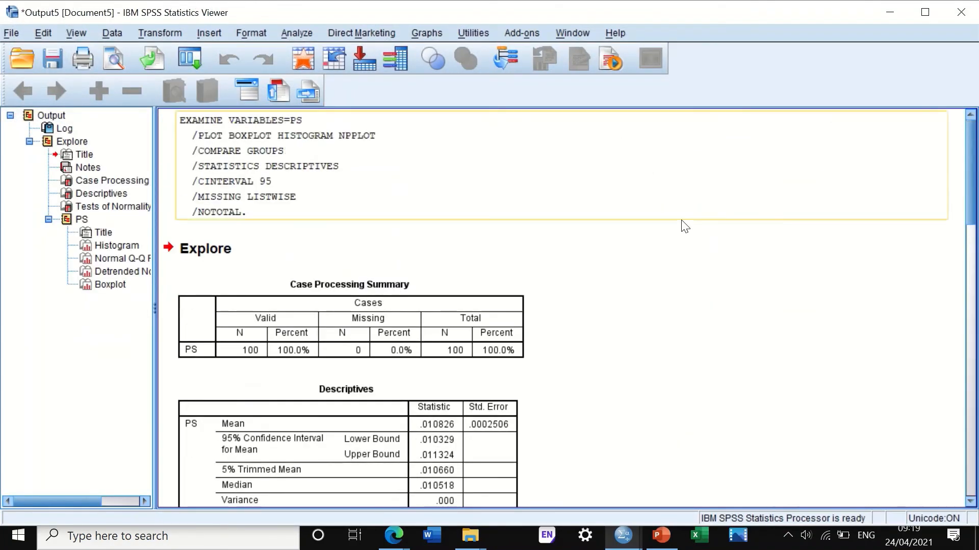
pyautogui.scroll(-5, 686, 226)
pyautogui.scroll(5, 686, 229)
pyautogui.scroll(-6, 684, 233)
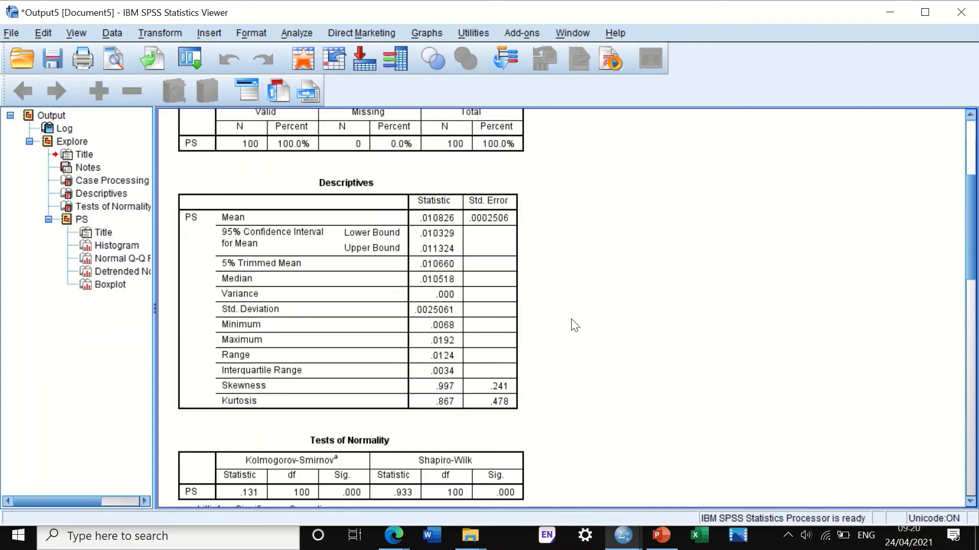
pyautogui.click(508, 267)
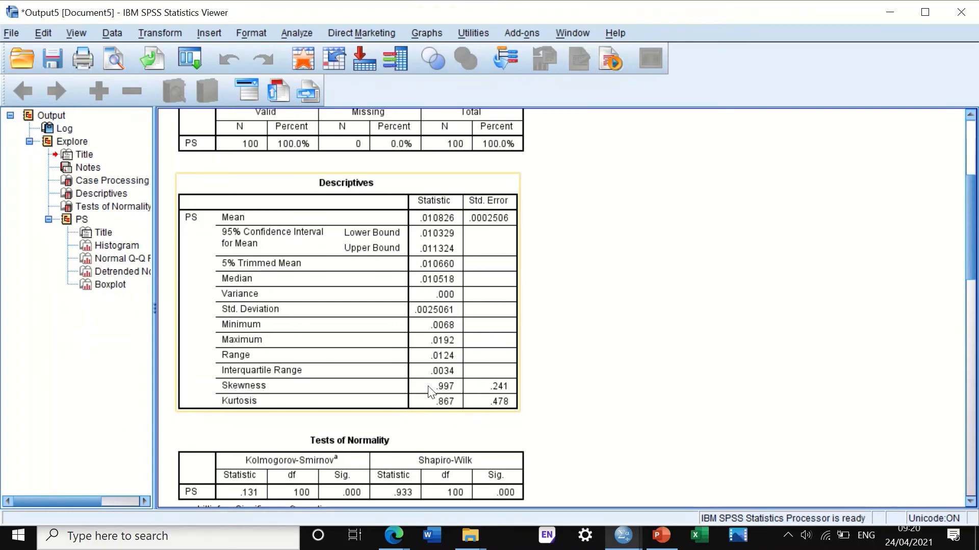
pyautogui.click(548, 394)
pyautogui.click(509, 395)
pyautogui.scroll(-2, 500, 392)
pyautogui.click(316, 337)
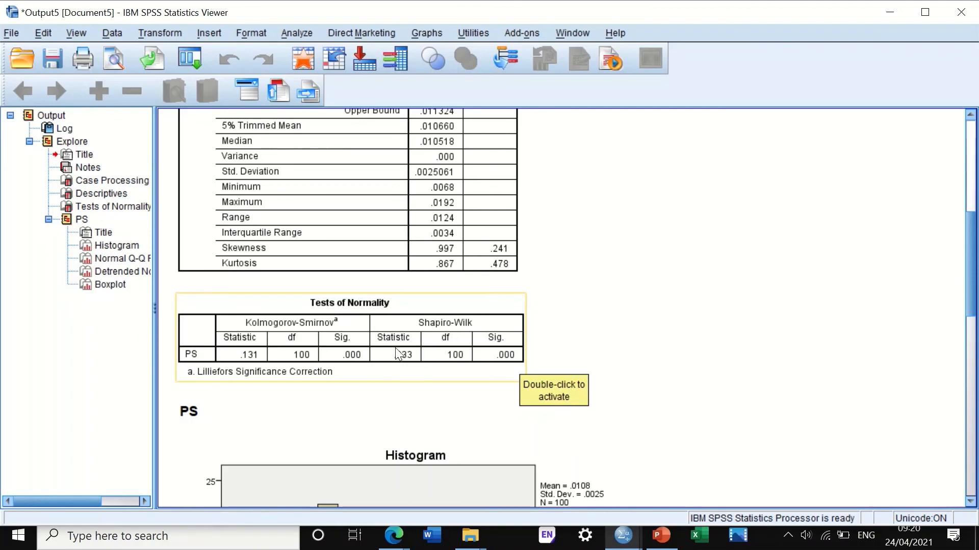
# Examine the histogram, Q-Q plots and boxplot of PS, and return to the data
pyautogui.scroll(-5, 580, 366)
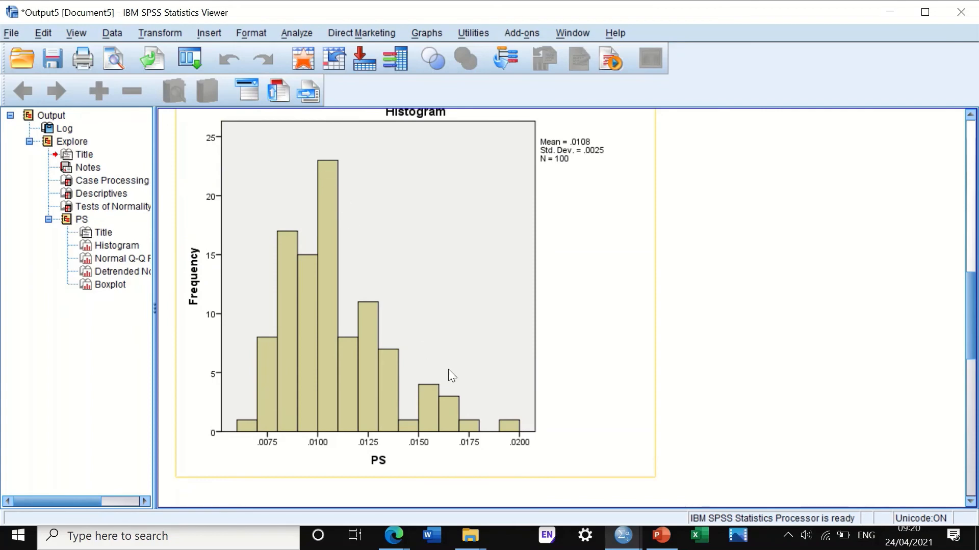
pyautogui.click(732, 394)
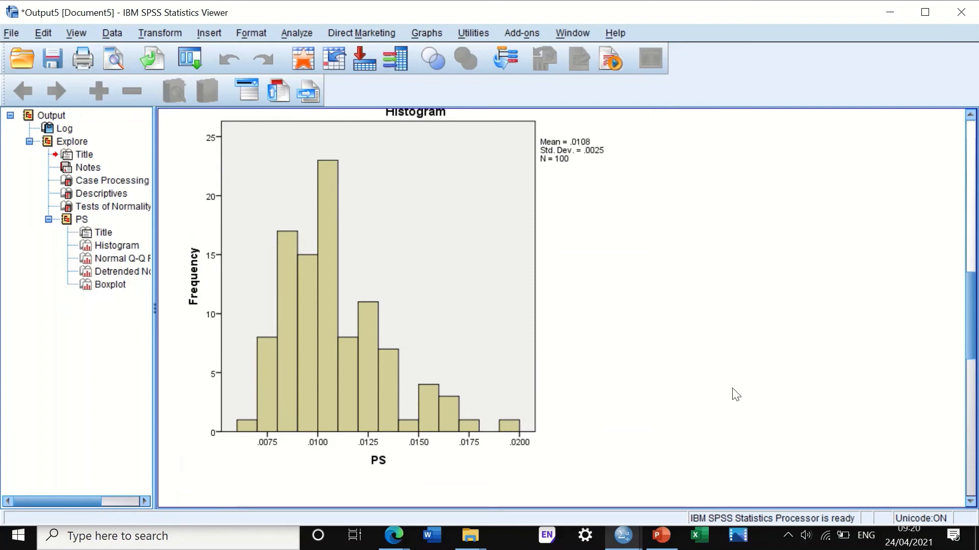
pyautogui.click(367, 378)
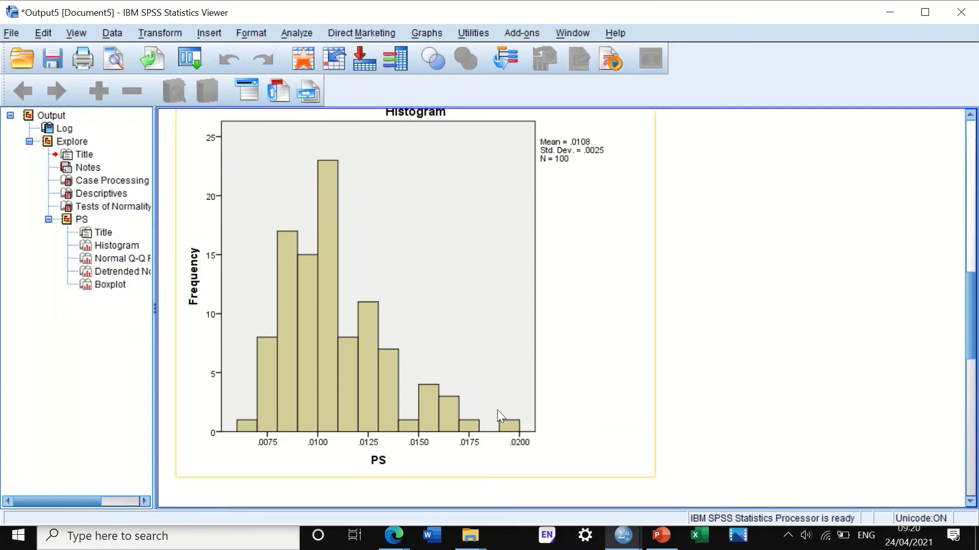
pyautogui.scroll(-10, 586, 373)
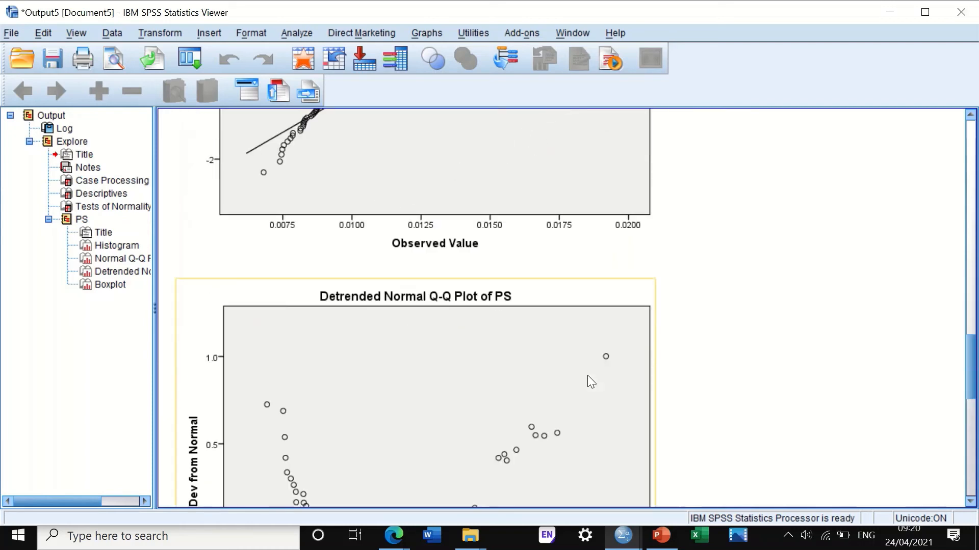
pyautogui.scroll(-10, 587, 375)
pyautogui.scroll(7, 603, 291)
pyautogui.scroll(3, 604, 292)
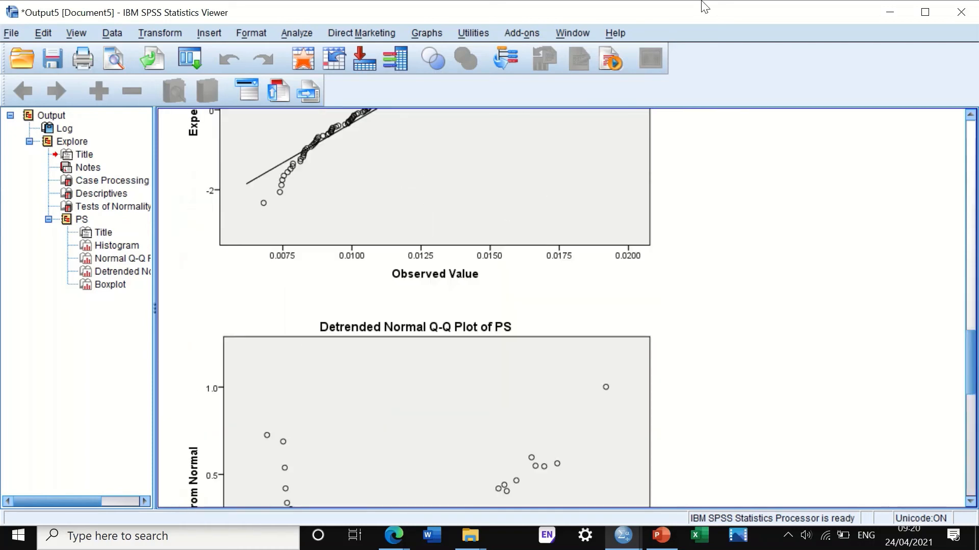
pyautogui.click(890, 12)
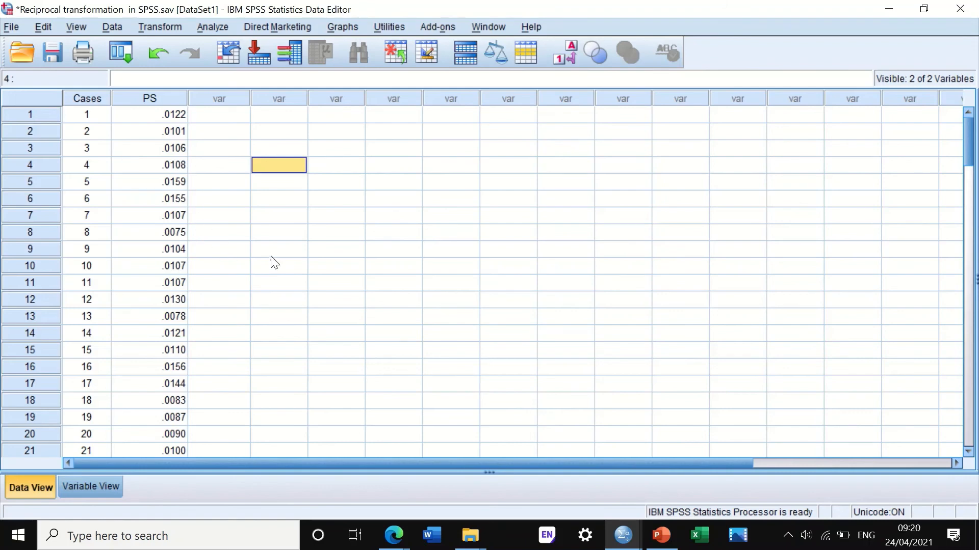
# Start a Compute Variable definition with the previous settings cleared and name the target variable Inverse
pyautogui.click(158, 24)
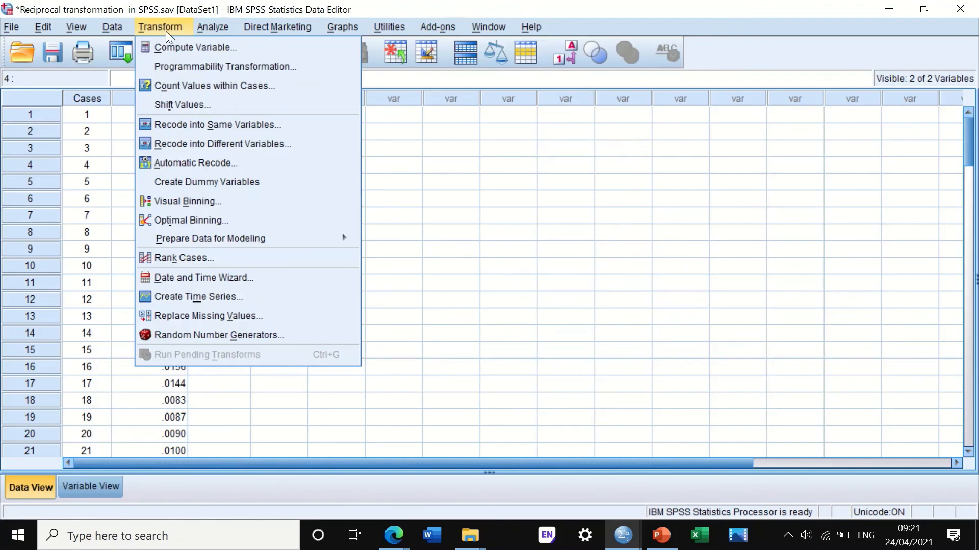
pyautogui.click(185, 47)
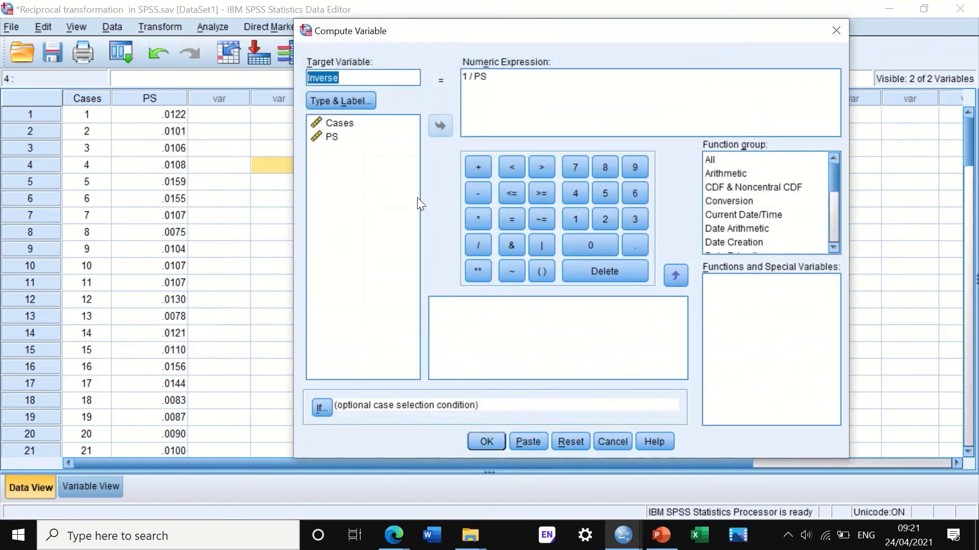
pyautogui.click(570, 442)
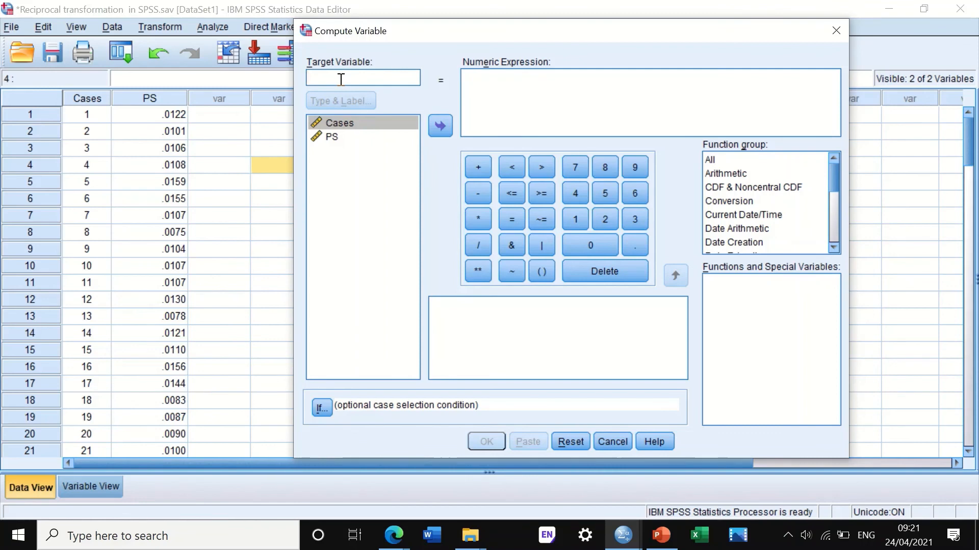
pyautogui.write('Inverse')
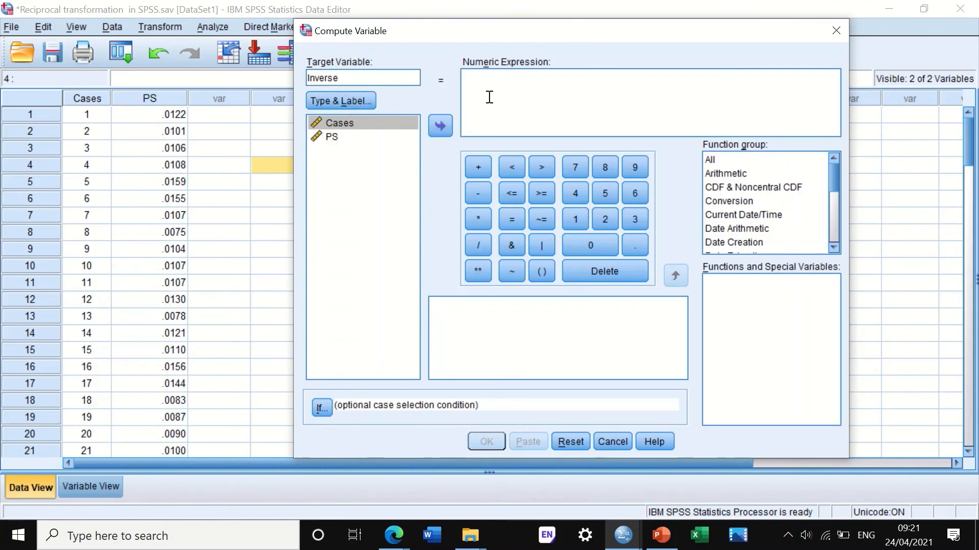
# Build the numeric expression 1 / PS and compute the Inverse variable
pyautogui.click(573, 221)
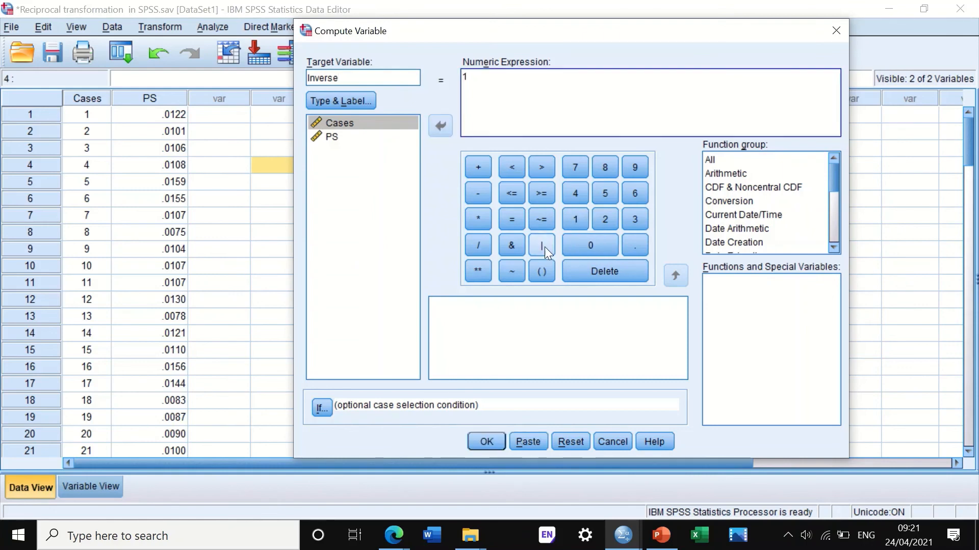
pyautogui.click(478, 246)
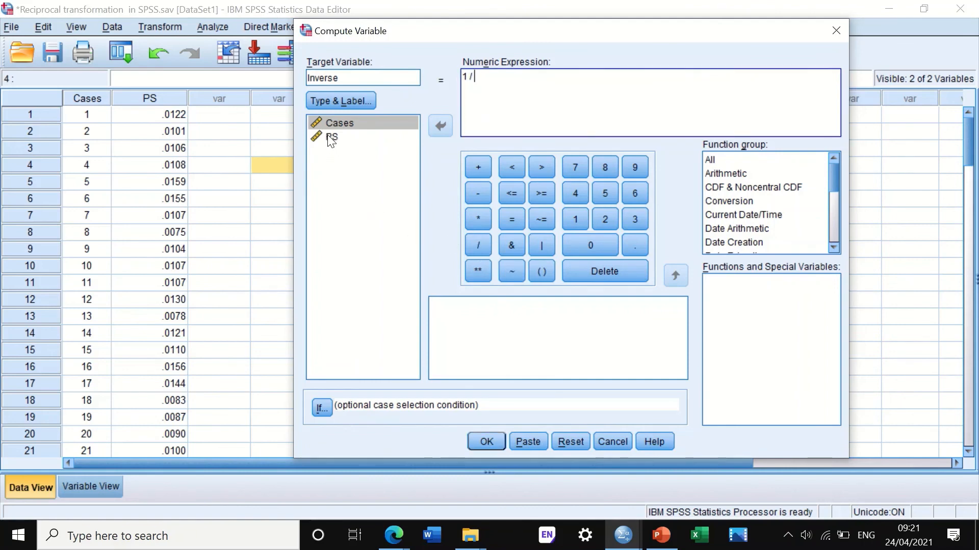
pyautogui.moveTo(331, 137); pyautogui.dragTo(504, 82)
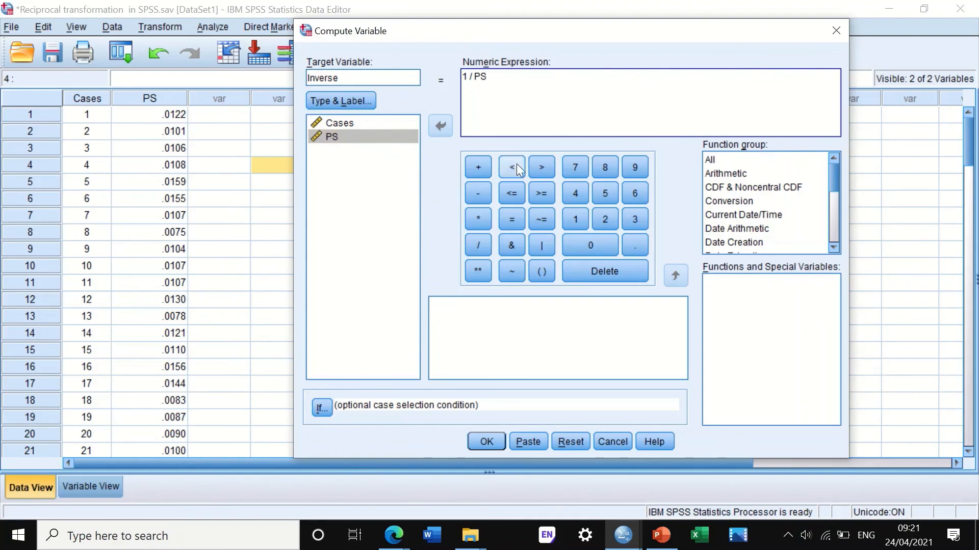
pyautogui.click(489, 442)
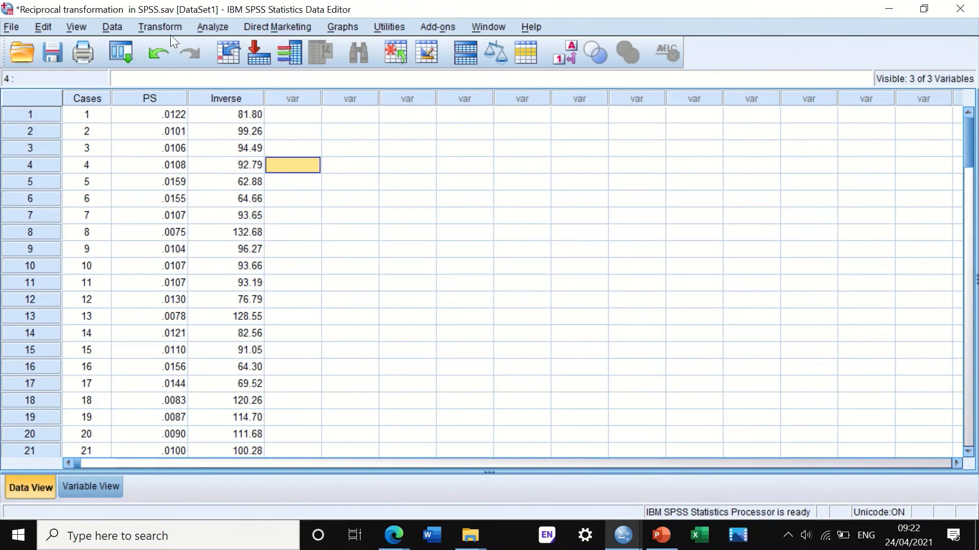
# Run Explore on both PS and Inverse as dependent variables, with missing cases excluded listwise
pyautogui.click(216, 23)
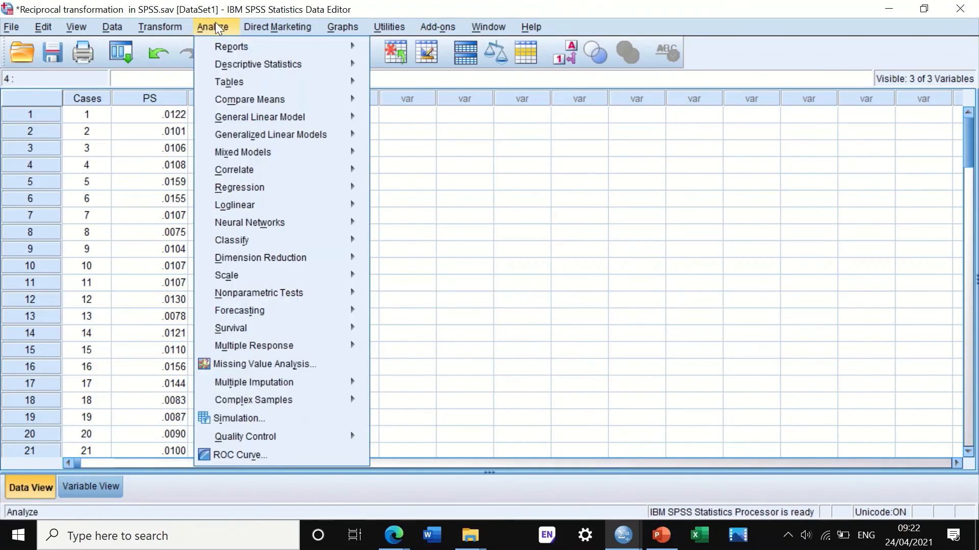
pyautogui.moveTo(224, 62)
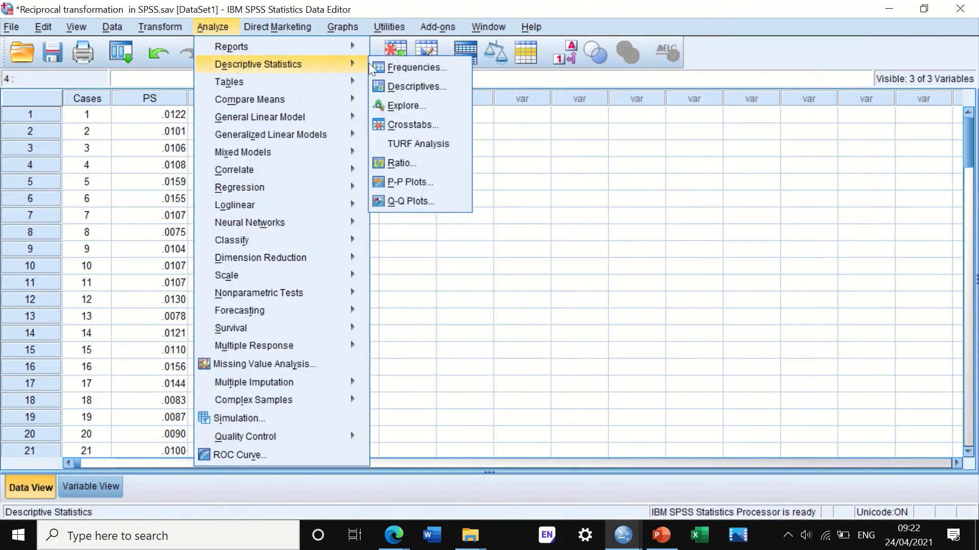
pyautogui.click(408, 105)
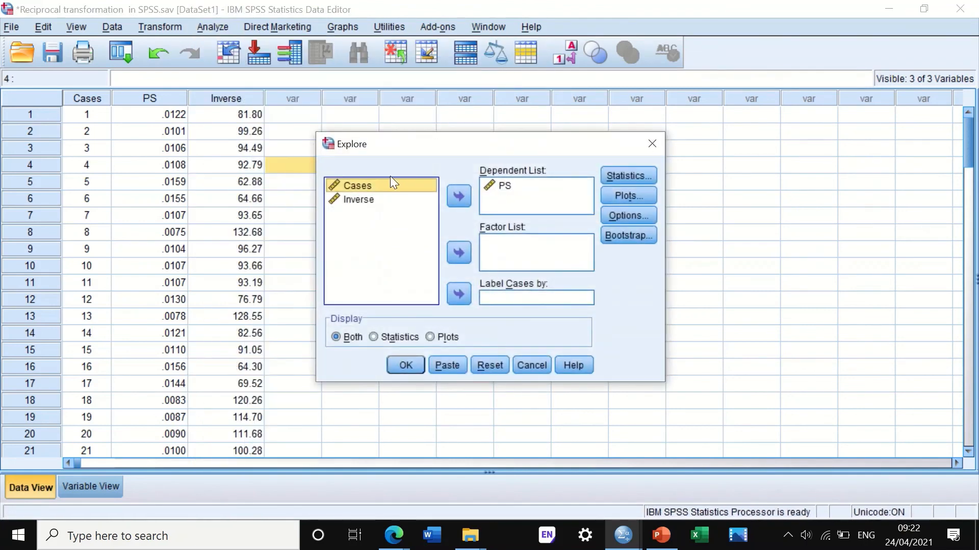
pyautogui.moveTo(363, 200); pyautogui.dragTo(481, 202)
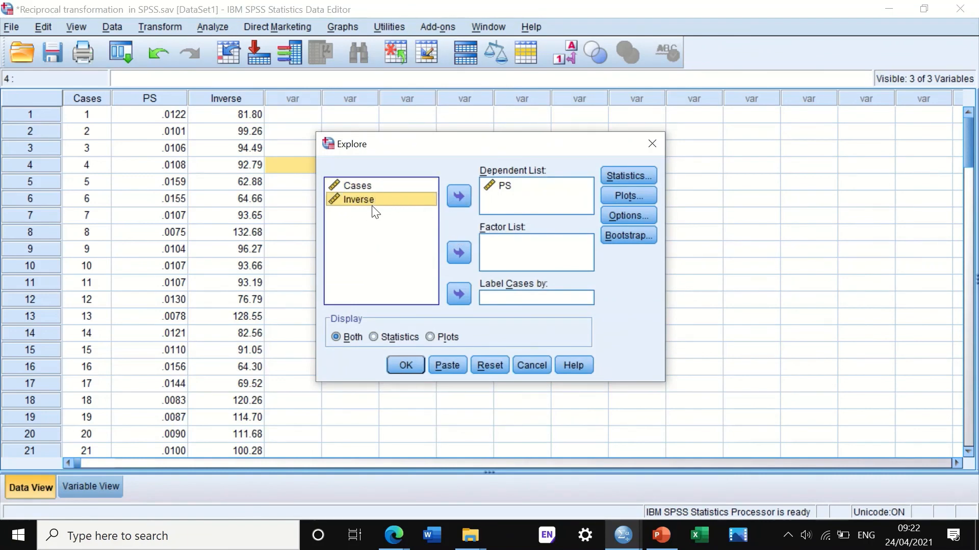
pyautogui.moveTo(370, 202); pyautogui.dragTo(493, 199)
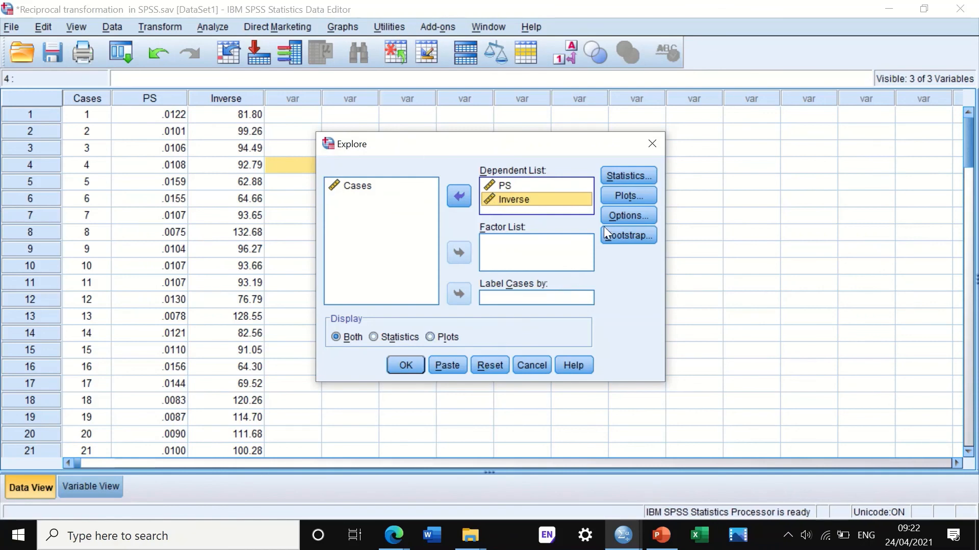
pyautogui.click(620, 215)
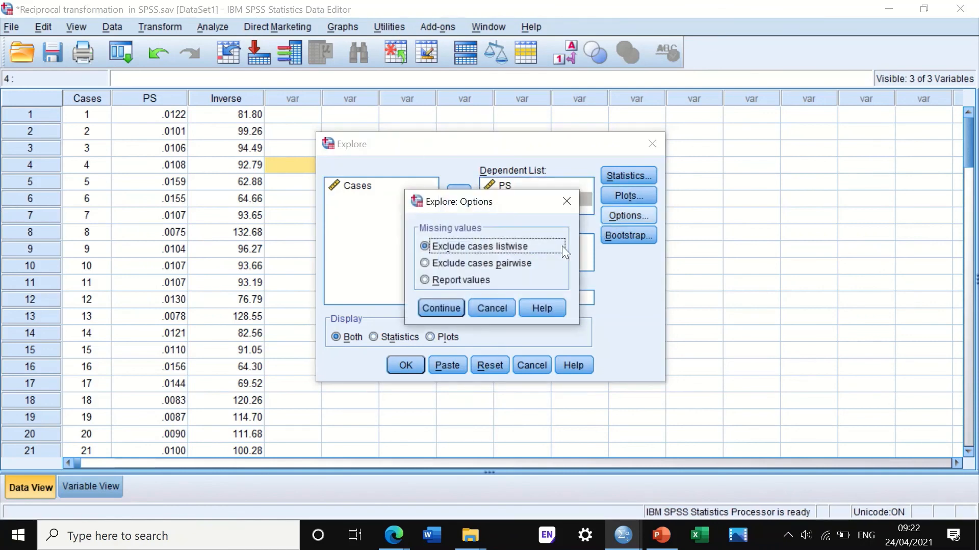
pyautogui.click(441, 308)
pyautogui.click(406, 367)
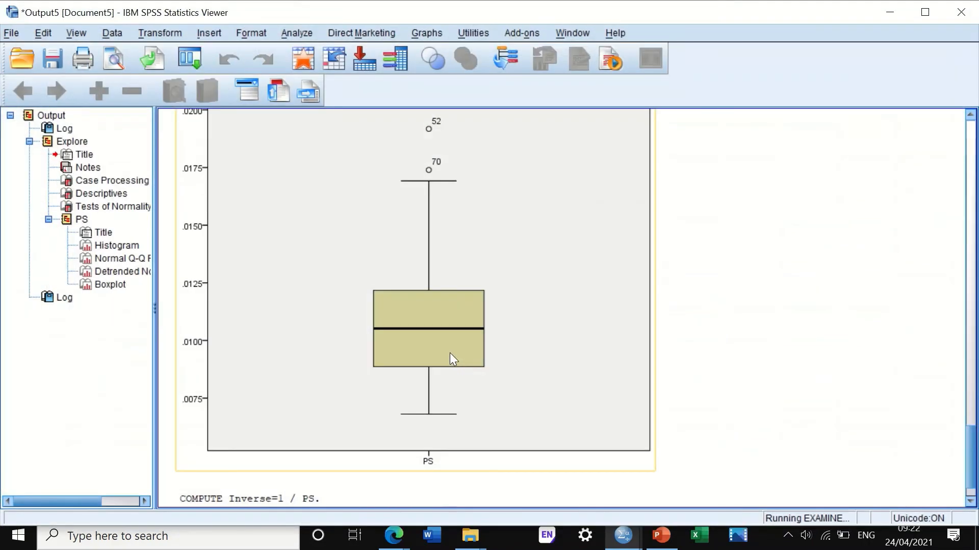
# Compare the skewness and kurtosis of PS and Inverse in the Descriptives table, and their Tests of Normality results
pyautogui.scroll(6, 492, 352)
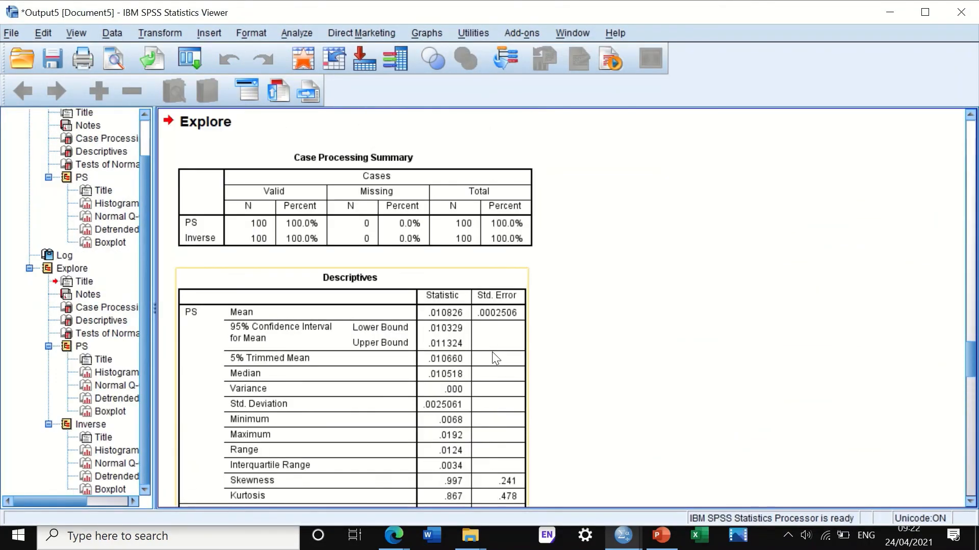
pyautogui.scroll(-3, 491, 352)
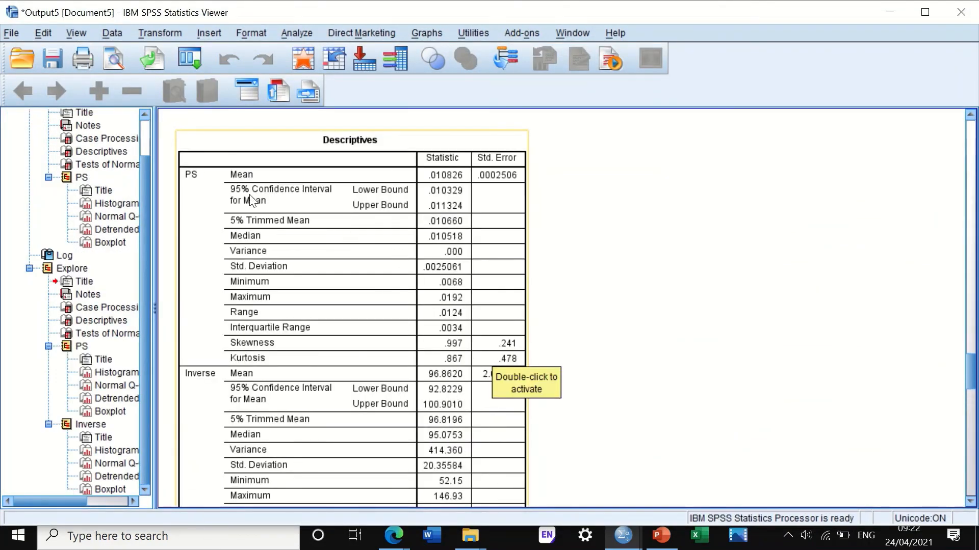
pyautogui.scroll(-3, 250, 198)
pyautogui.scroll(3, 251, 200)
pyautogui.scroll(-3, 497, 329)
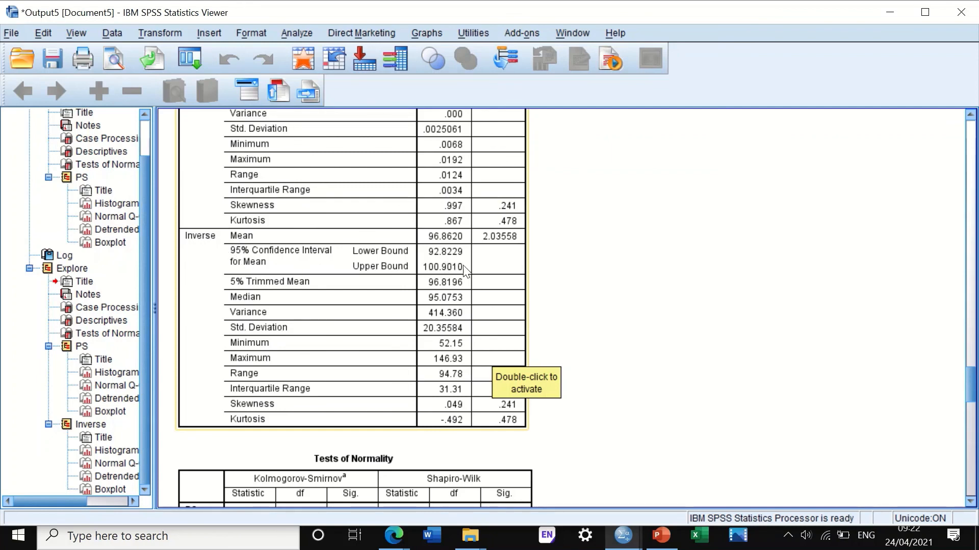
pyautogui.scroll(-3, 536, 312)
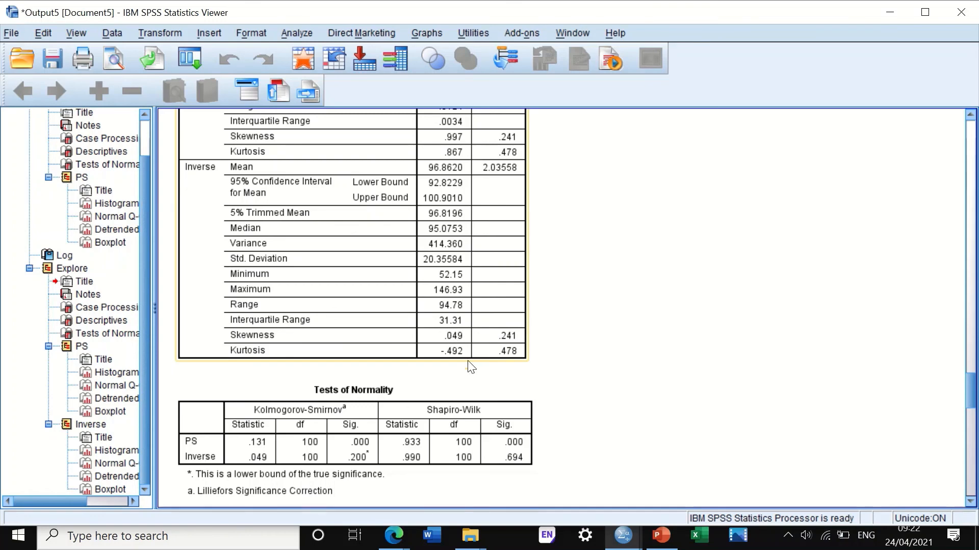
pyautogui.scroll(-9, 464, 346)
pyautogui.scroll(-3, 443, 340)
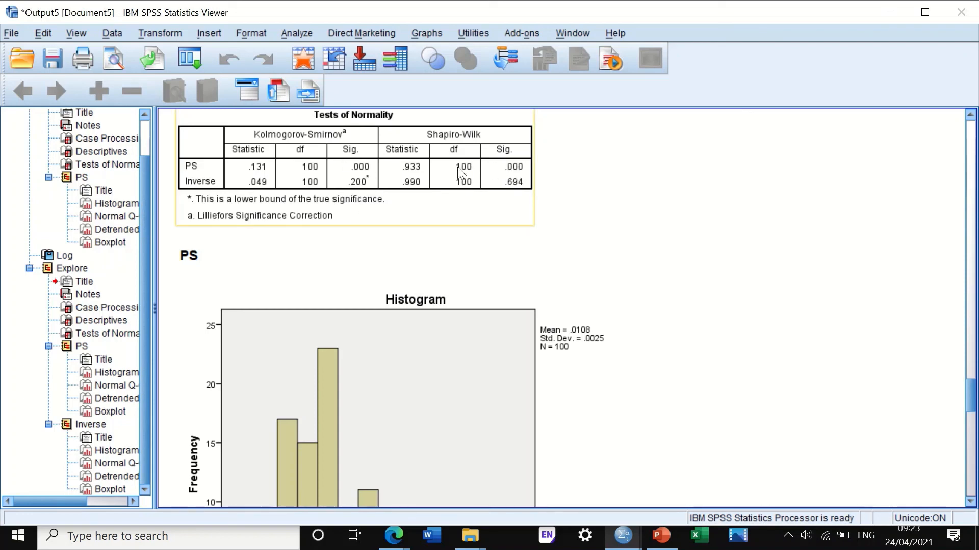
# Compare the histogram of PS with the histogram of Inverse in the new Explore output
pyautogui.scroll(-3, 489, 196)
pyautogui.scroll(-5, 488, 192)
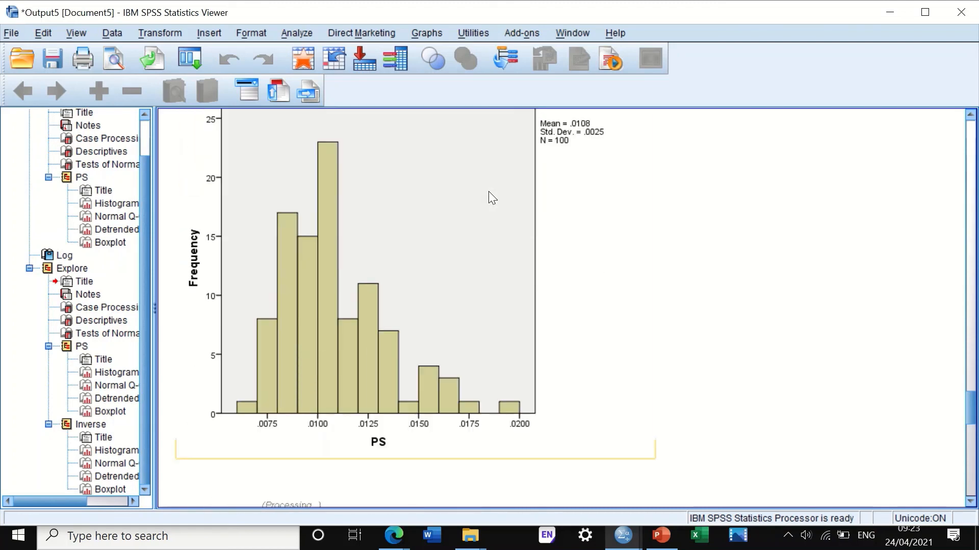
pyautogui.scroll(5, 427, 209)
pyautogui.scroll(-5, 397, 252)
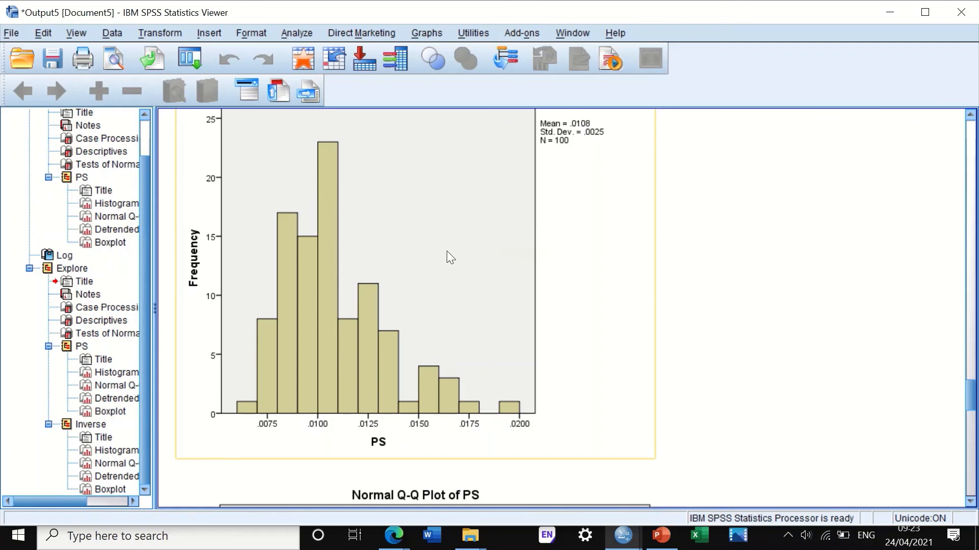
pyautogui.scroll(3, 447, 252)
pyautogui.scroll(-5, 448, 255)
pyautogui.scroll(-20, 449, 255)
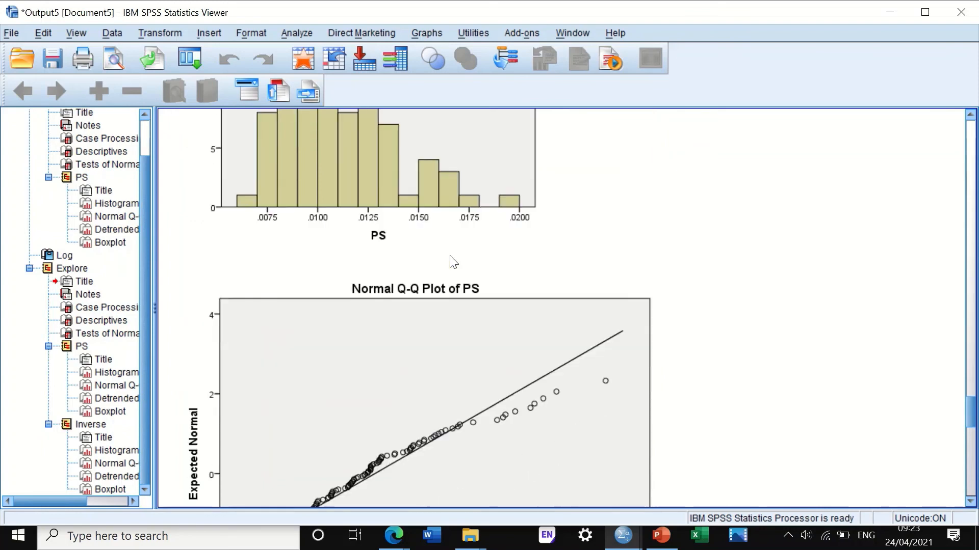
pyautogui.scroll(-9, 457, 252)
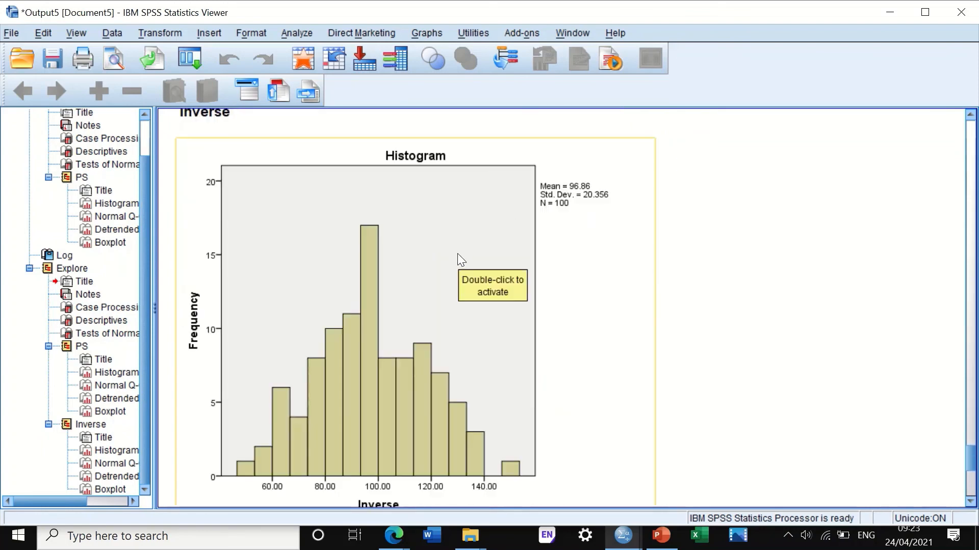
pyautogui.scroll(-3, 457, 253)
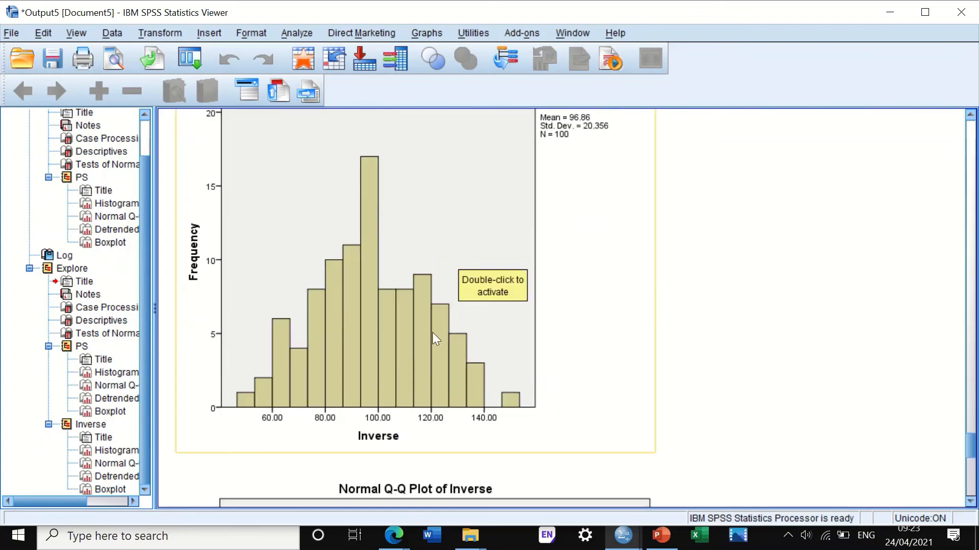